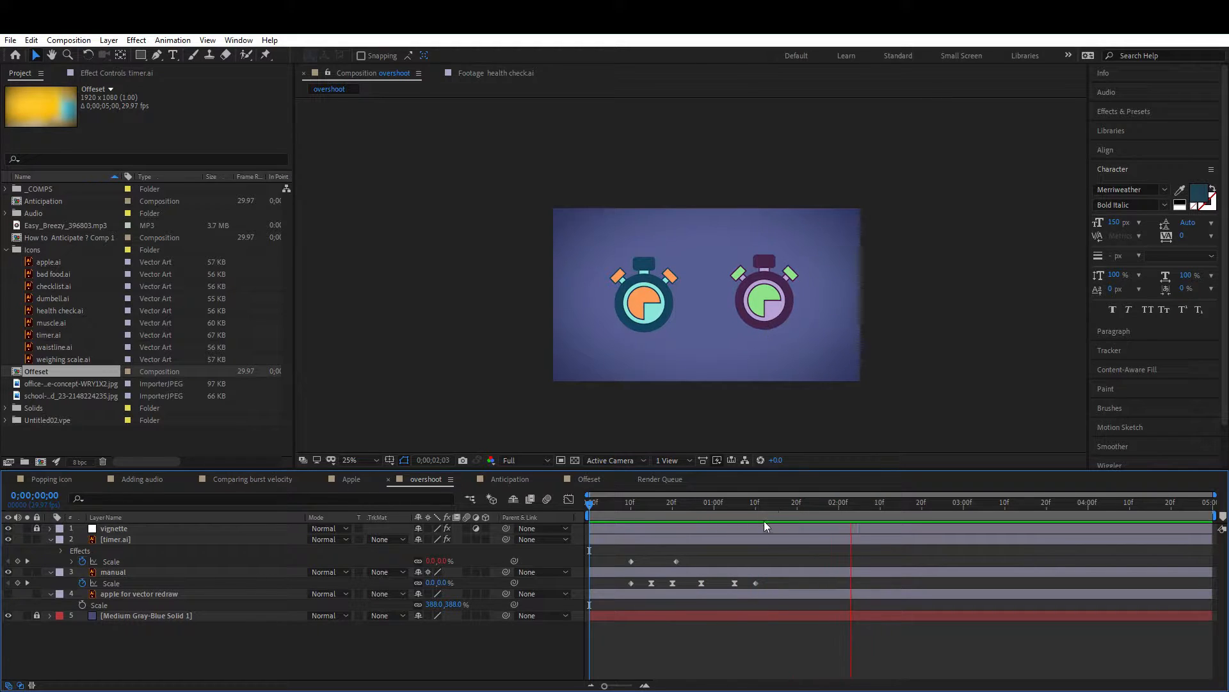
Step: Start a new project without saving changes to the current one
{"action": "left_click", "coordinate": [789, 504]}
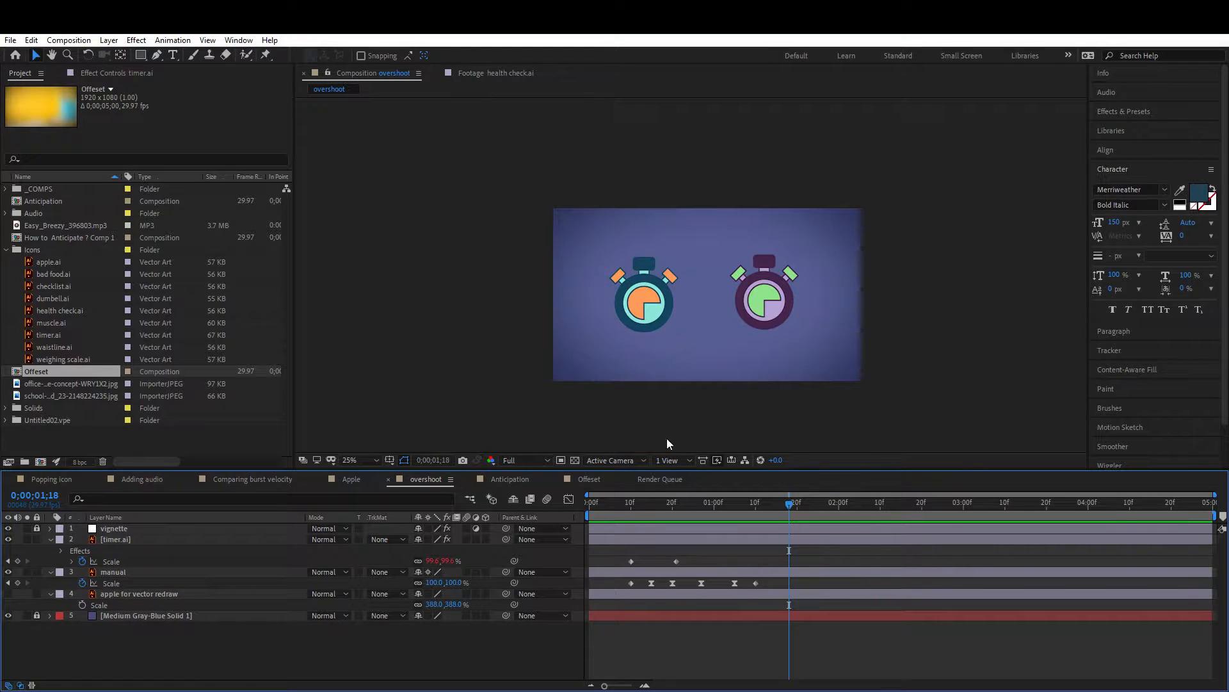
{"action": "left_click", "coordinate": [9, 40]}
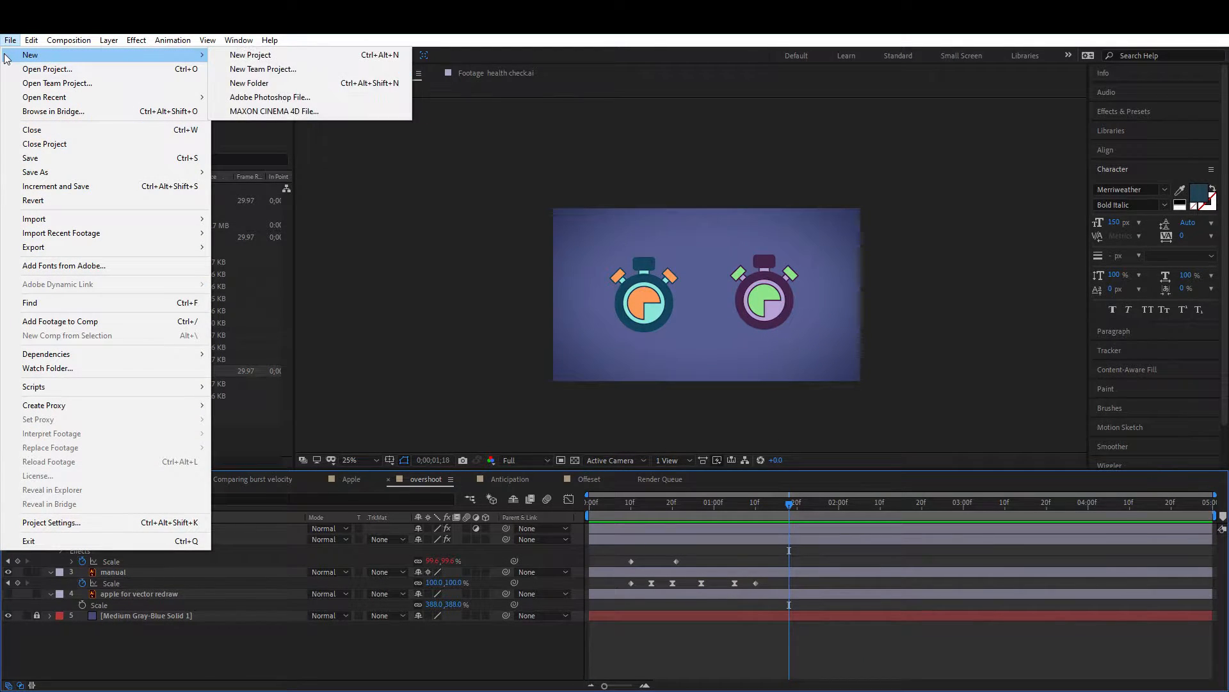
{"action": "mouse_move", "coordinate": [39, 55]}
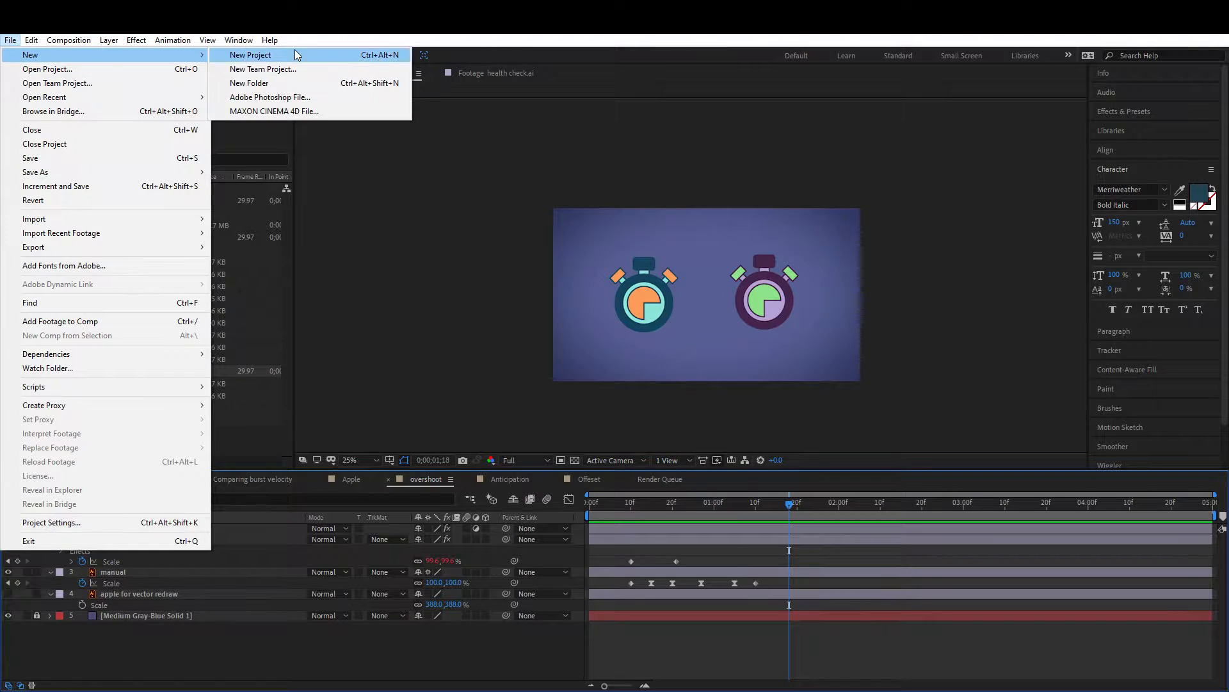
{"action": "left_click", "coordinate": [294, 59]}
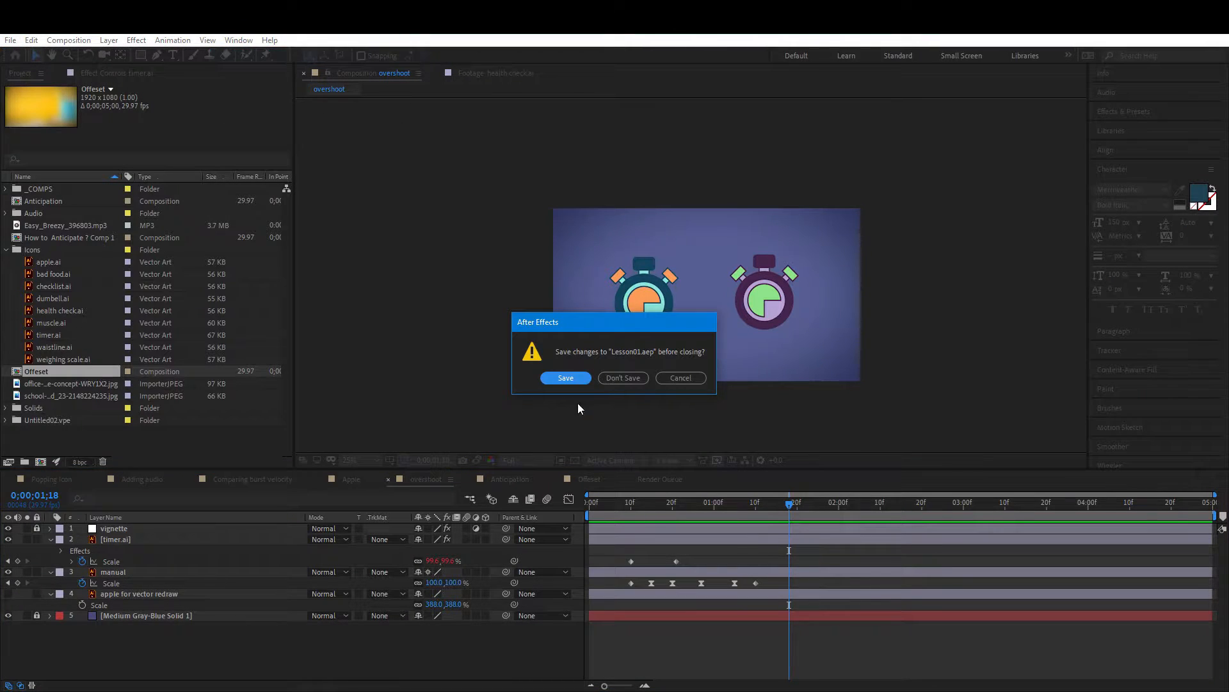
{"action": "left_click", "coordinate": [612, 381]}
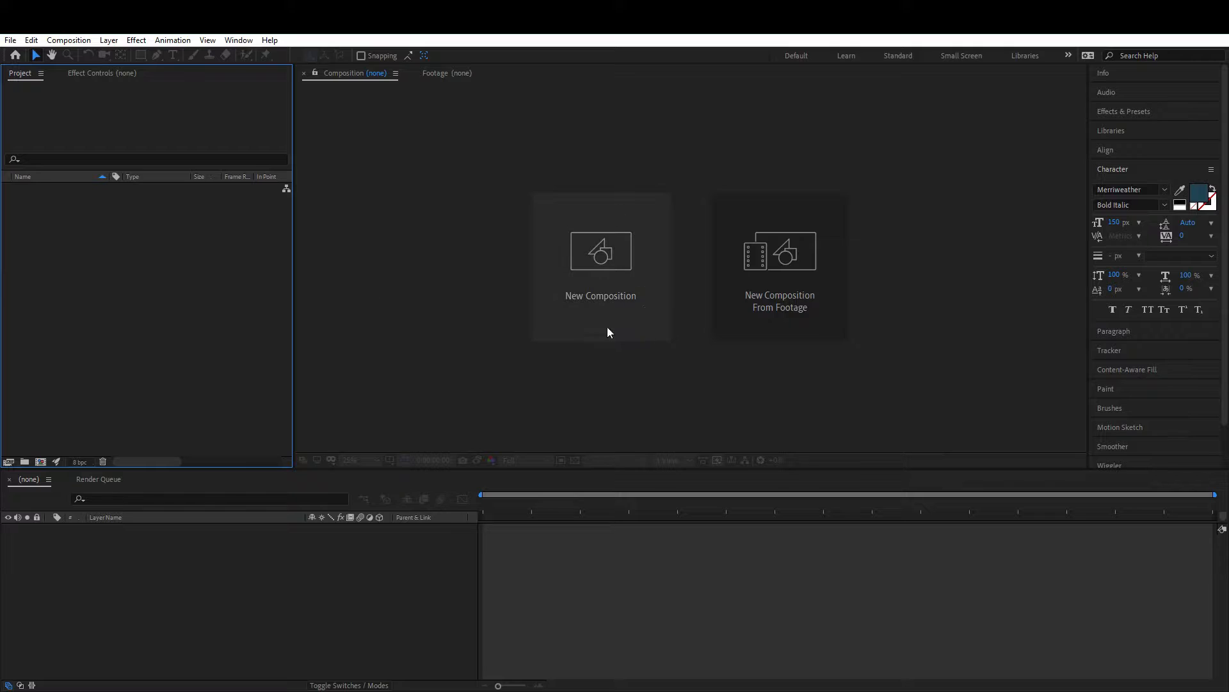
Step: Create a new composition named Overshoot using the HDTV 1080 25 preset and a 5-second duration
{"action": "left_click", "coordinate": [612, 255]}
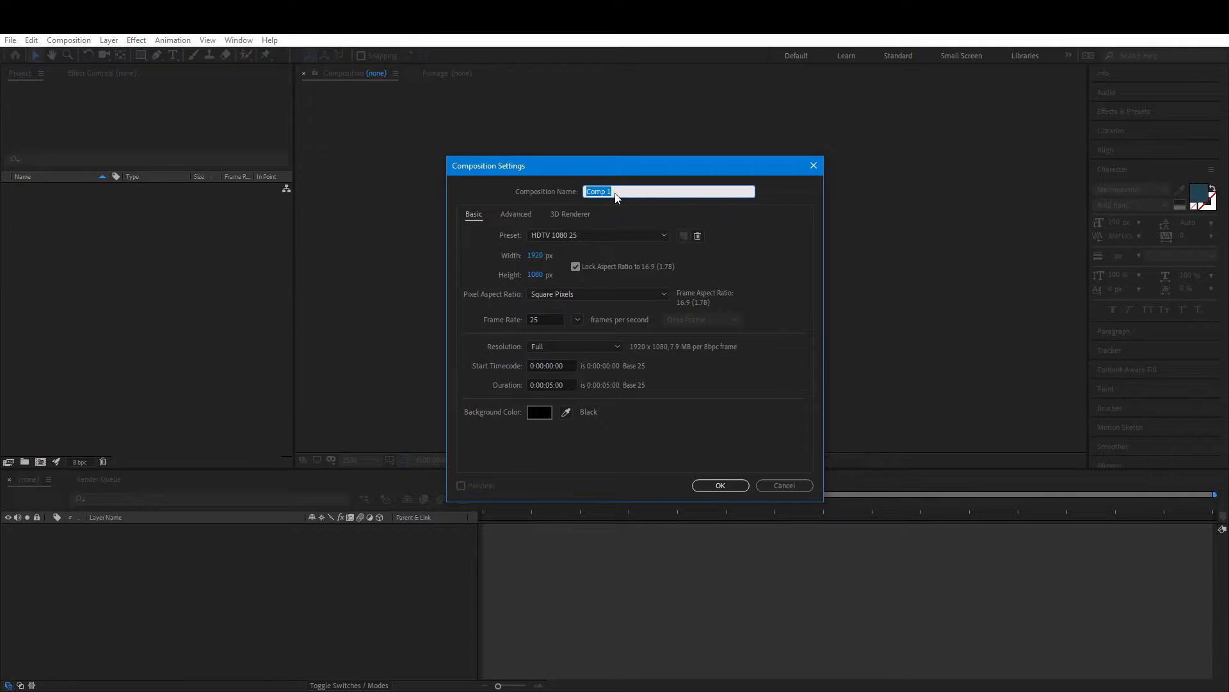
{"action": "type", "text": "Overshoot"}
{"action": "left_click", "coordinate": [542, 319]}
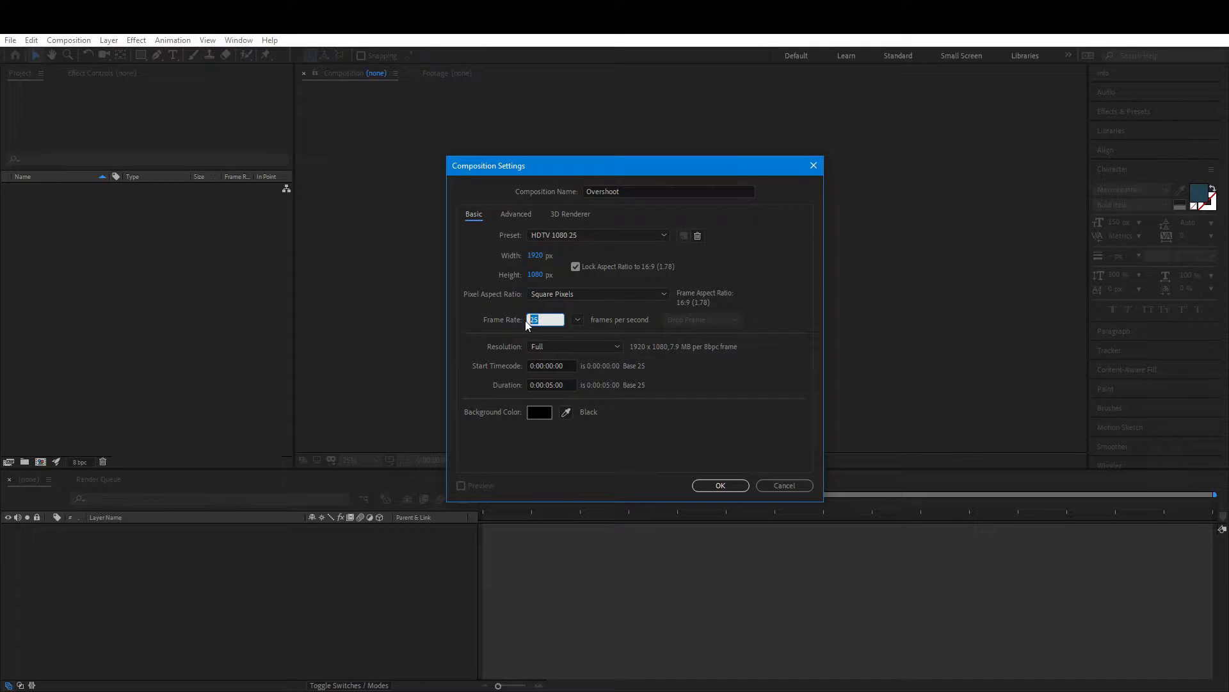
{"action": "left_click_drag", "start_coordinate": [546, 385], "coordinate": [555, 384]}
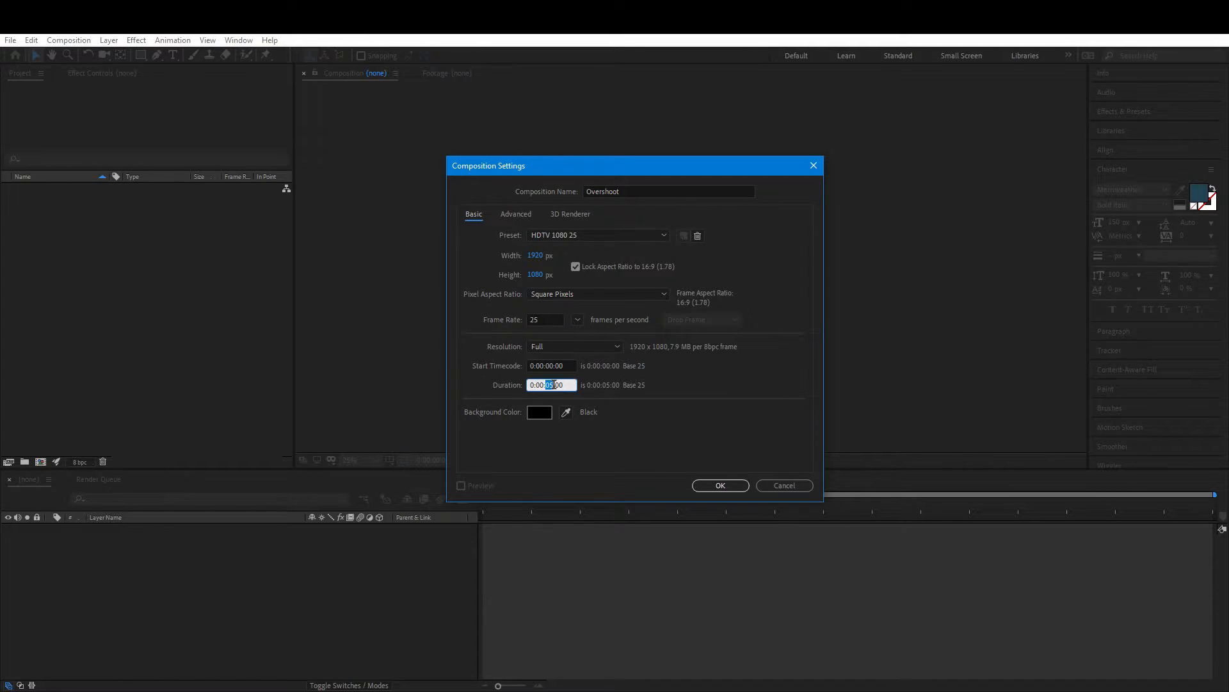
{"action": "left_click", "coordinate": [720, 485]}
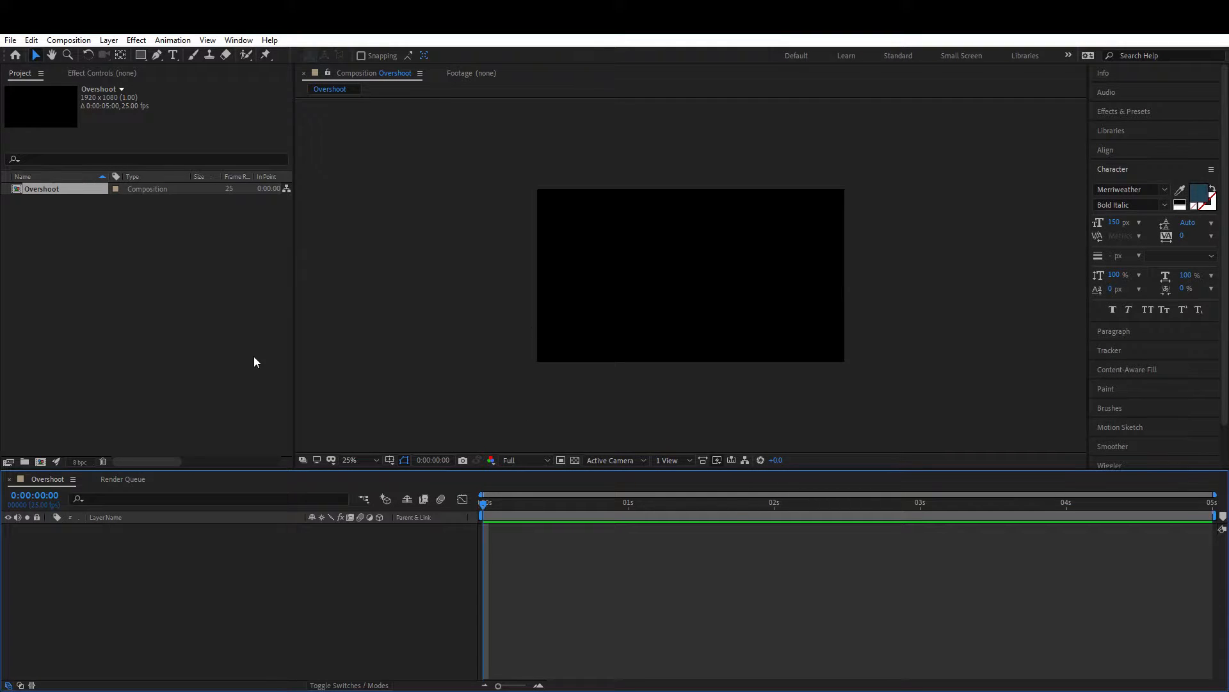
Step: Import timer.ai from the Lesson 01 folder as footage with merged layers
{"action": "left_click", "coordinate": [126, 308]}
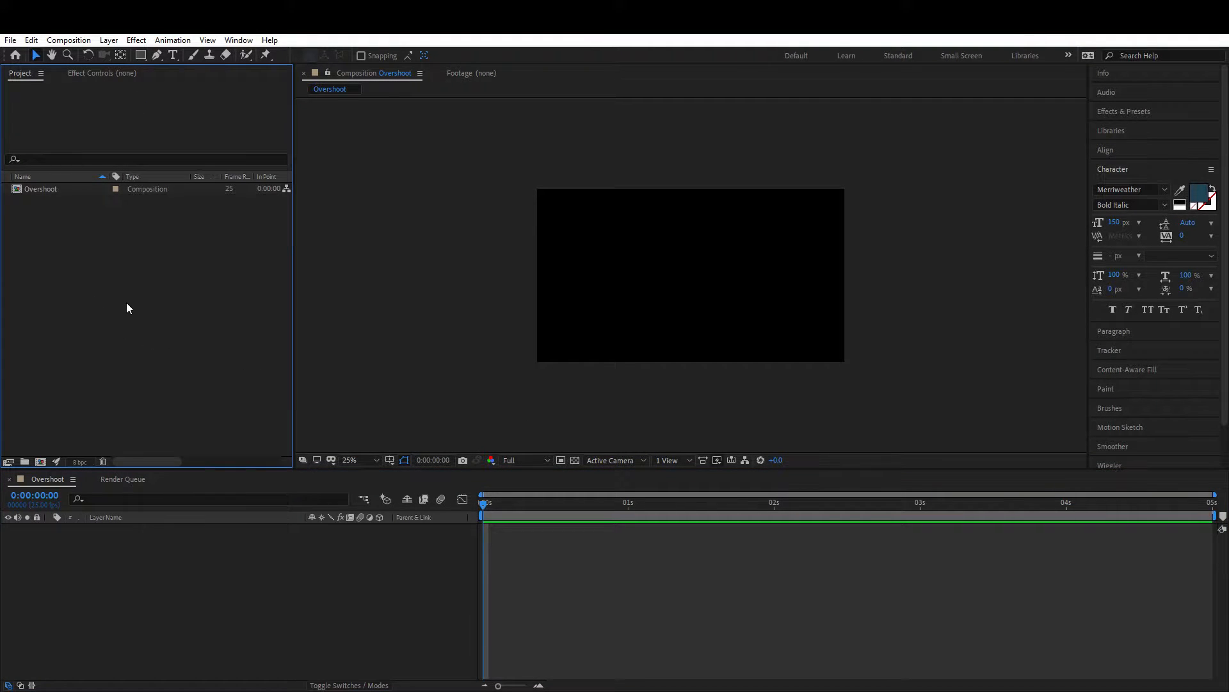
{"action": "double_click", "coordinate": [153, 317]}
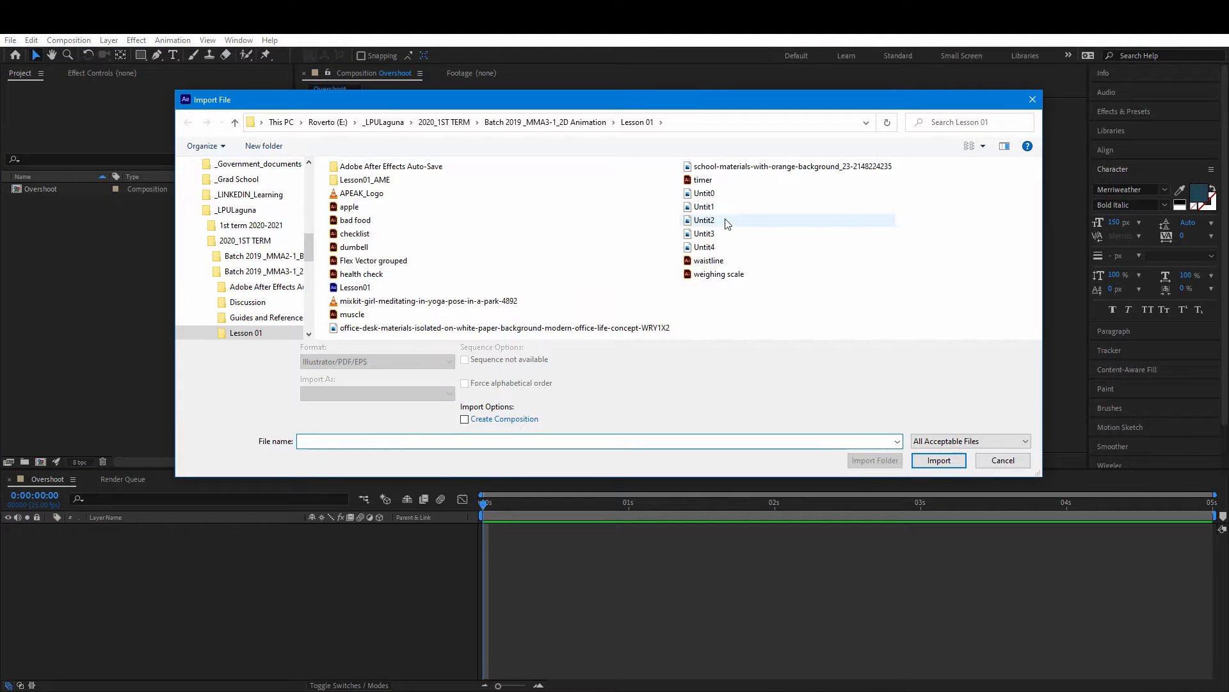
{"action": "left_click", "coordinate": [703, 181]}
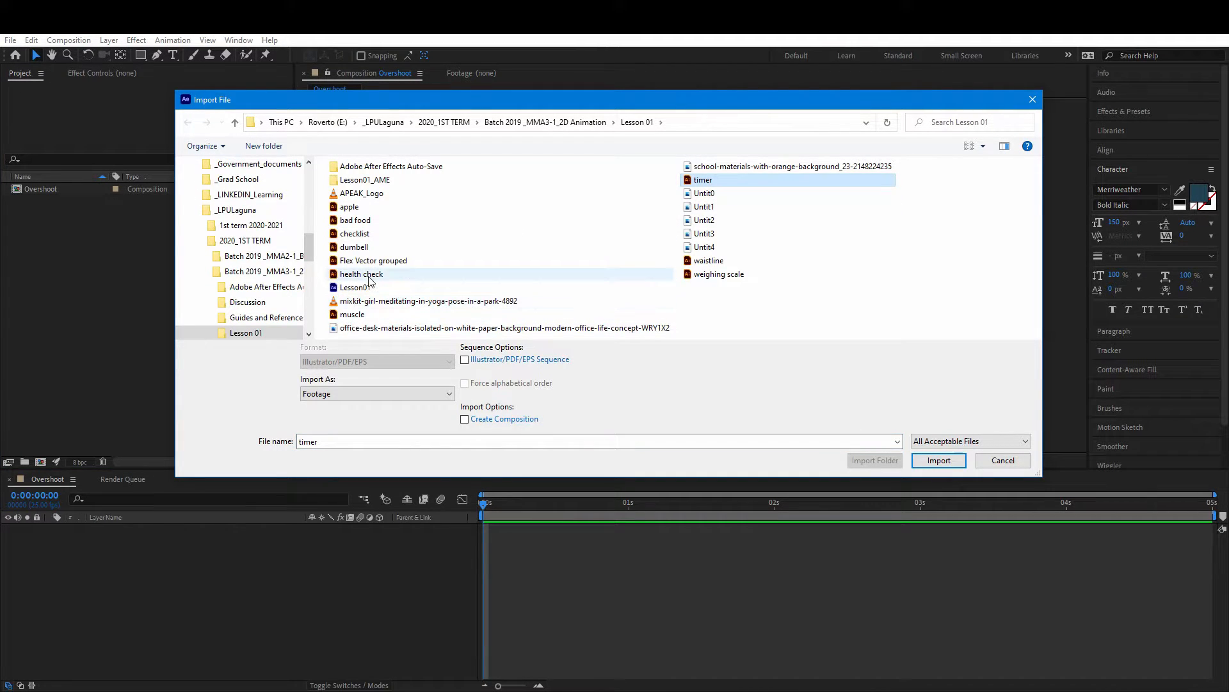
{"action": "left_click", "coordinate": [355, 235], "text": "ctrl"}
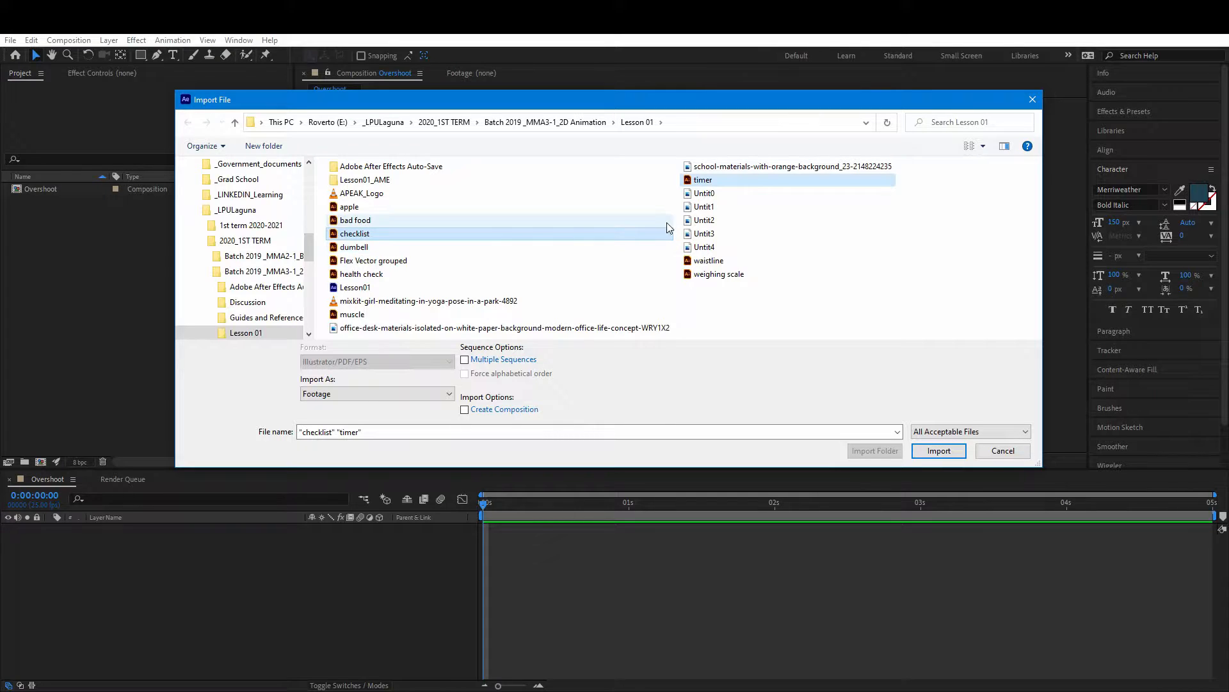
{"action": "left_click", "coordinate": [730, 182]}
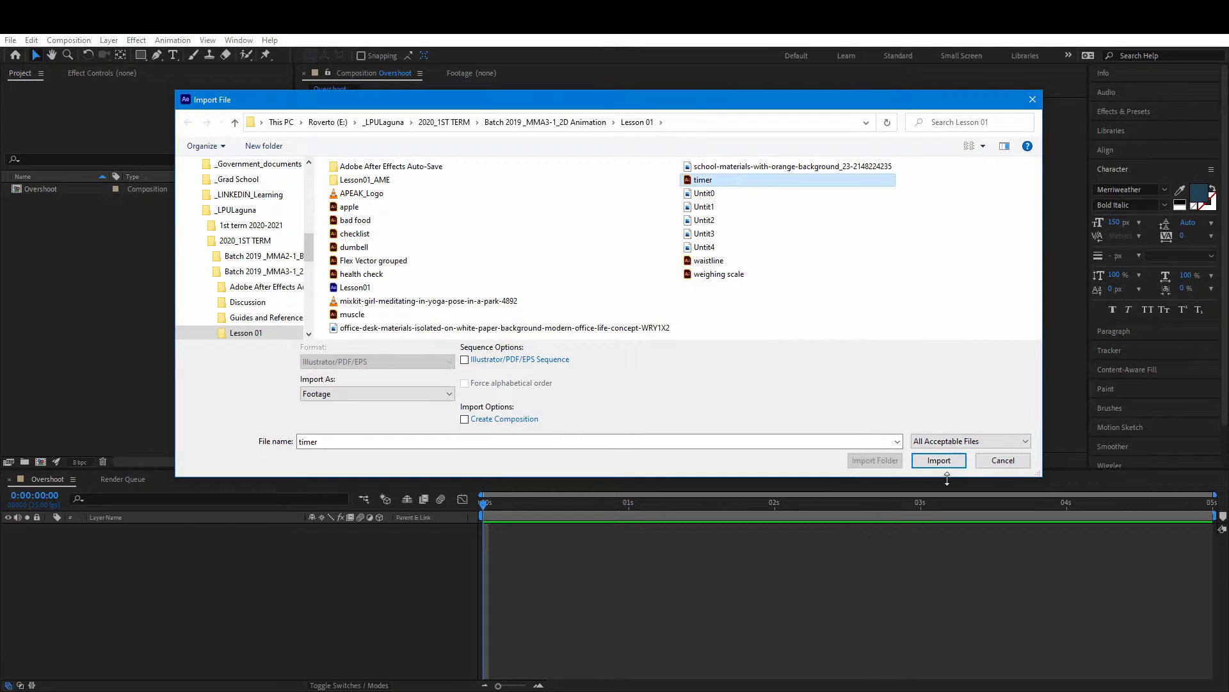
{"action": "left_click", "coordinate": [939, 460]}
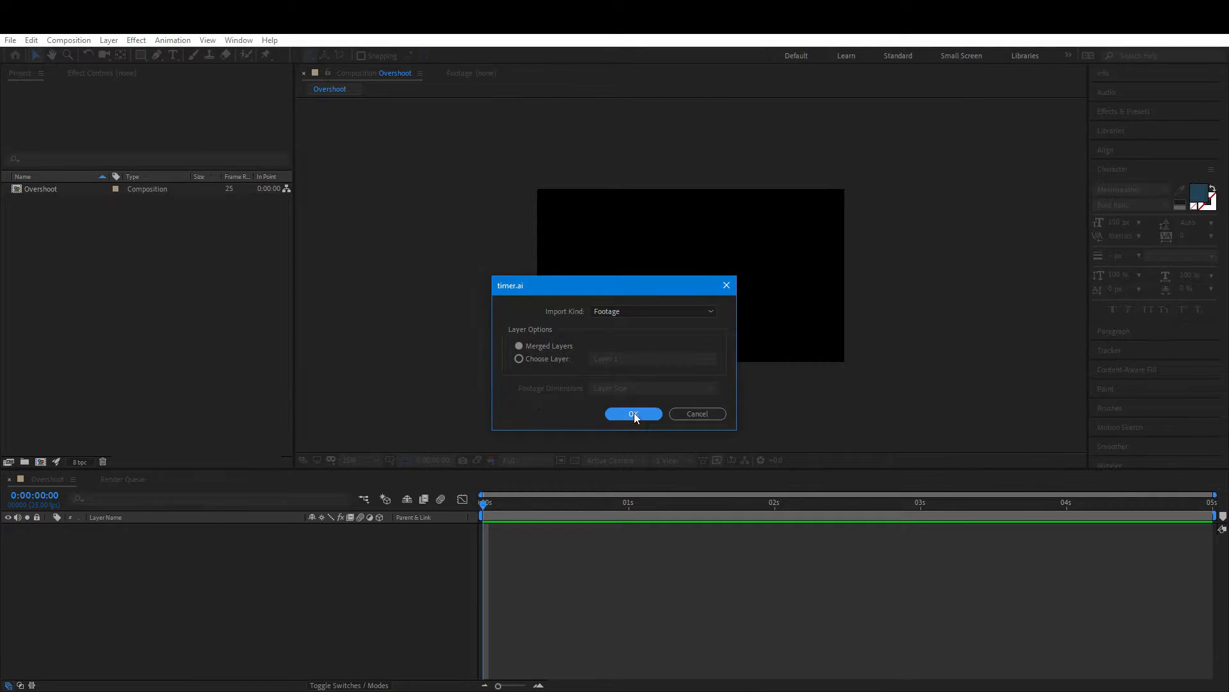
{"action": "left_click", "coordinate": [634, 414]}
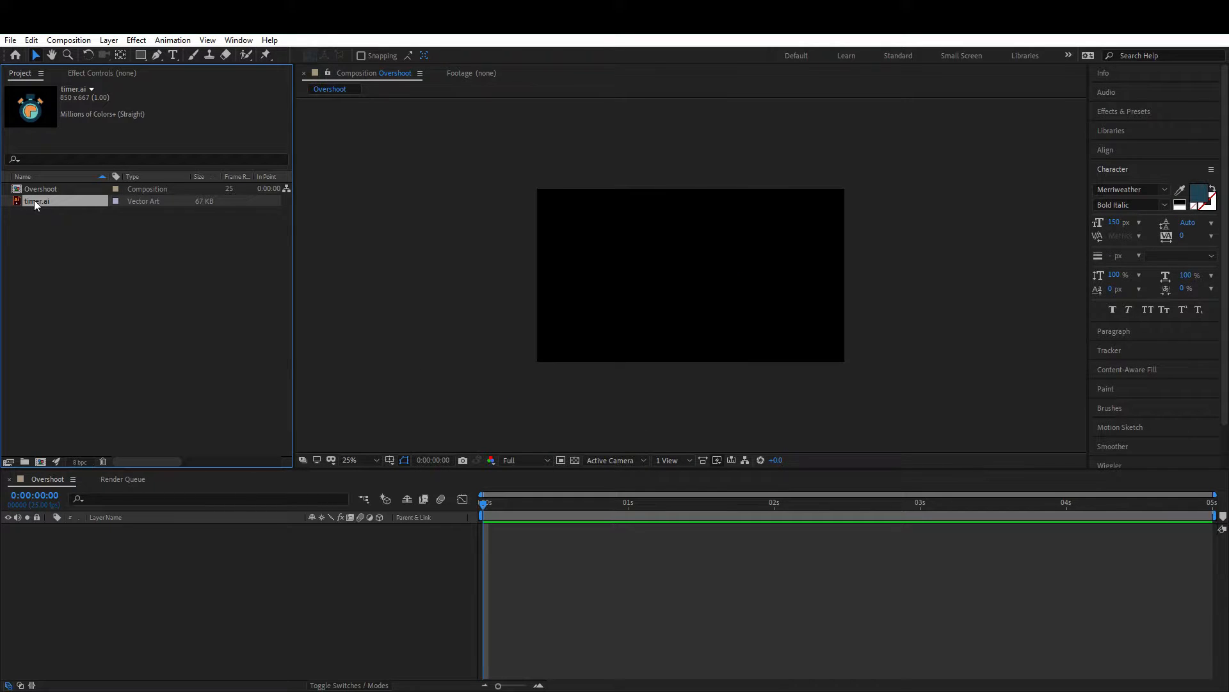
Step: Create two new project folders and rename one of them comp
{"action": "left_click", "coordinate": [26, 461]}
{"action": "left_click", "coordinate": [60, 417]}
{"action": "left_click", "coordinate": [24, 461]}
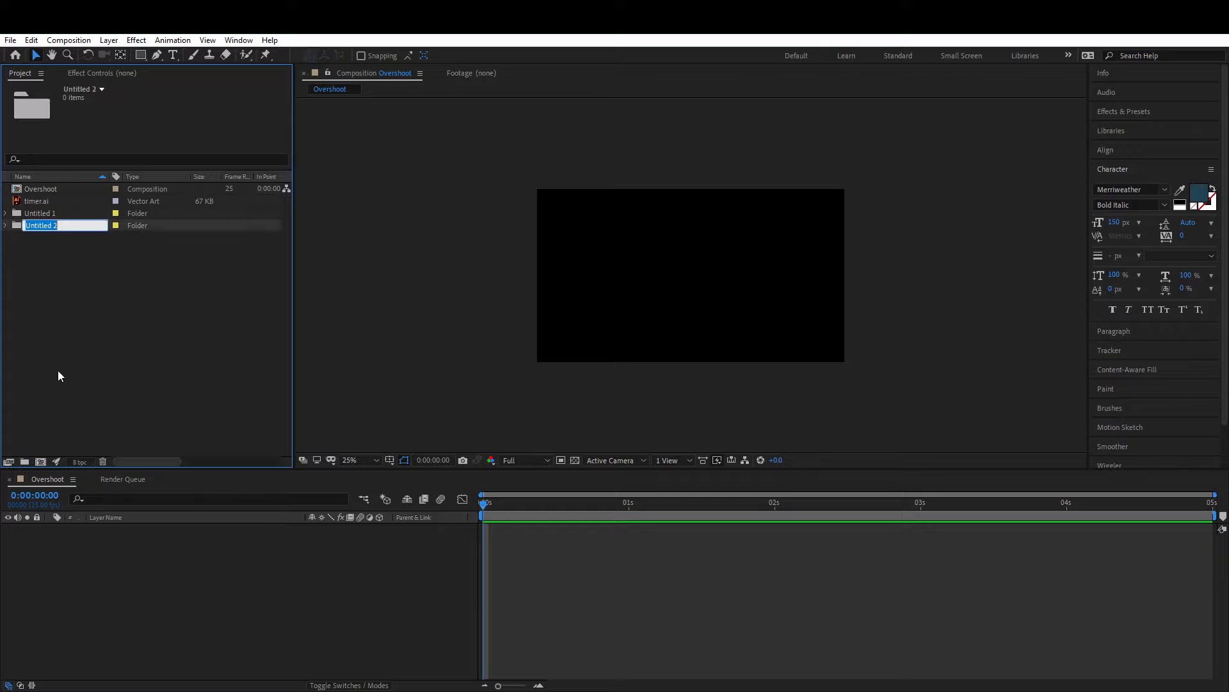
{"action": "left_click", "coordinate": [73, 279]}
{"action": "left_click", "coordinate": [44, 224]}
{"action": "right_click", "coordinate": [44, 224]}
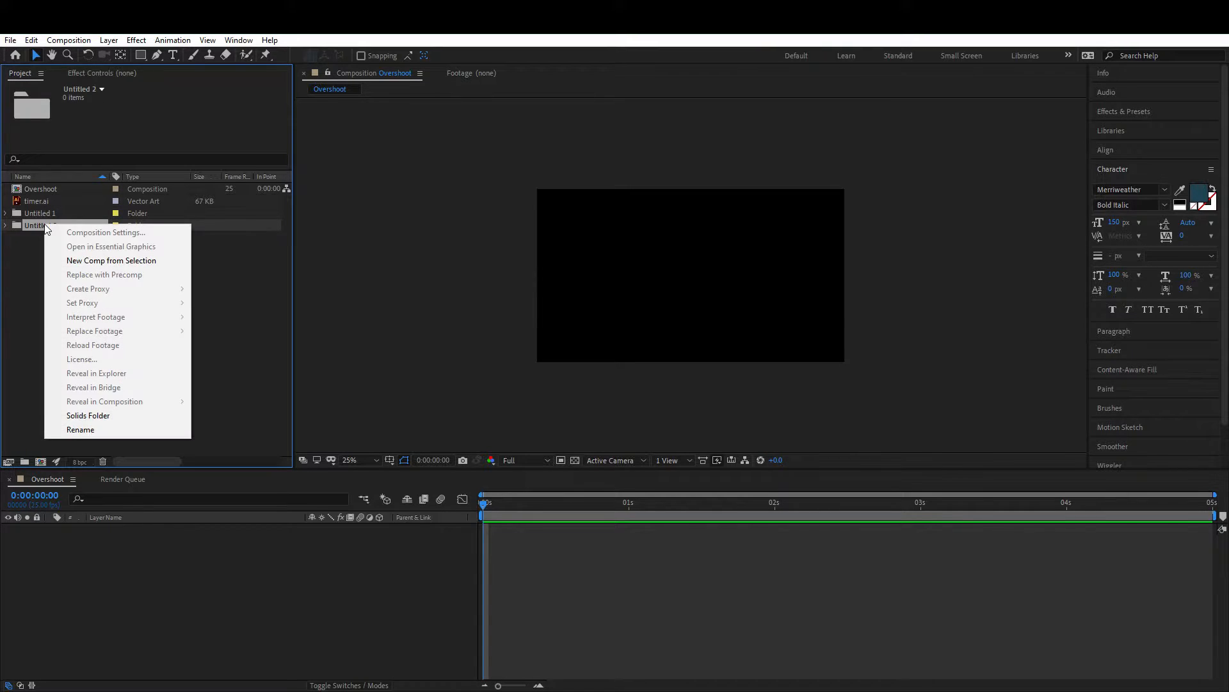
{"action": "left_click", "coordinate": [90, 428]}
{"action": "type", "text": "c"}
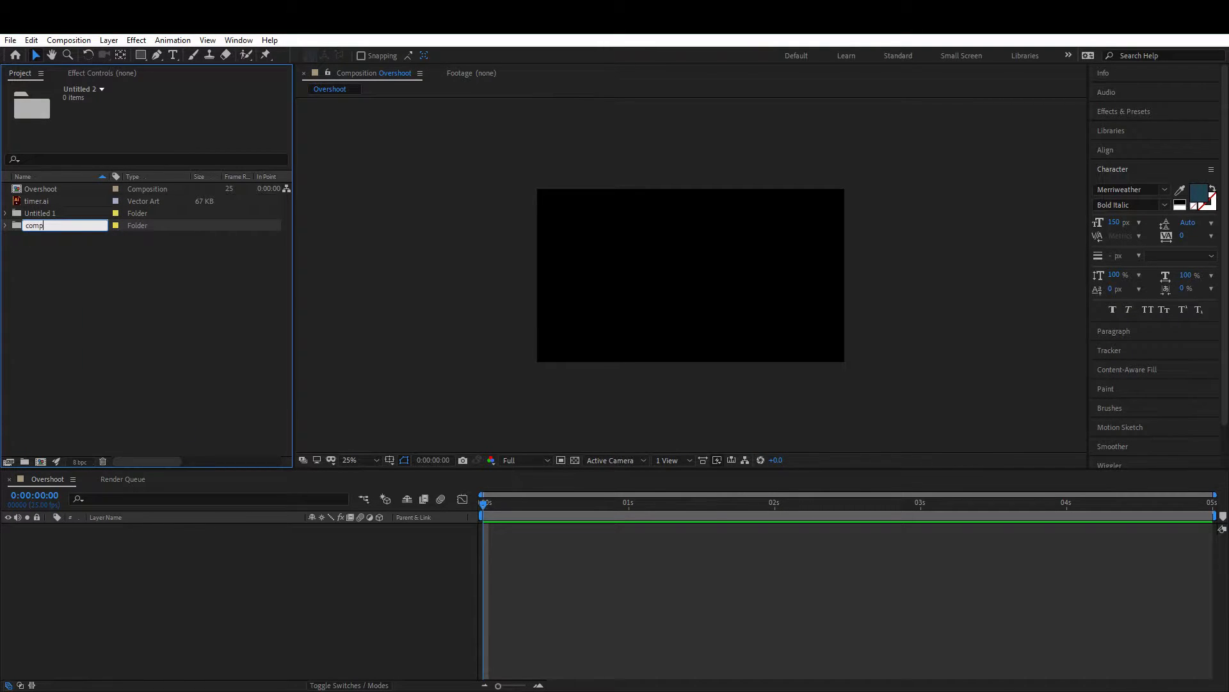
{"action": "type", "text": "omp"}
{"action": "key", "text": "Return"}
Step: Rename the other new folder icon
{"action": "left_click", "coordinate": [52, 225]}
{"action": "right_click", "coordinate": [52, 226]}
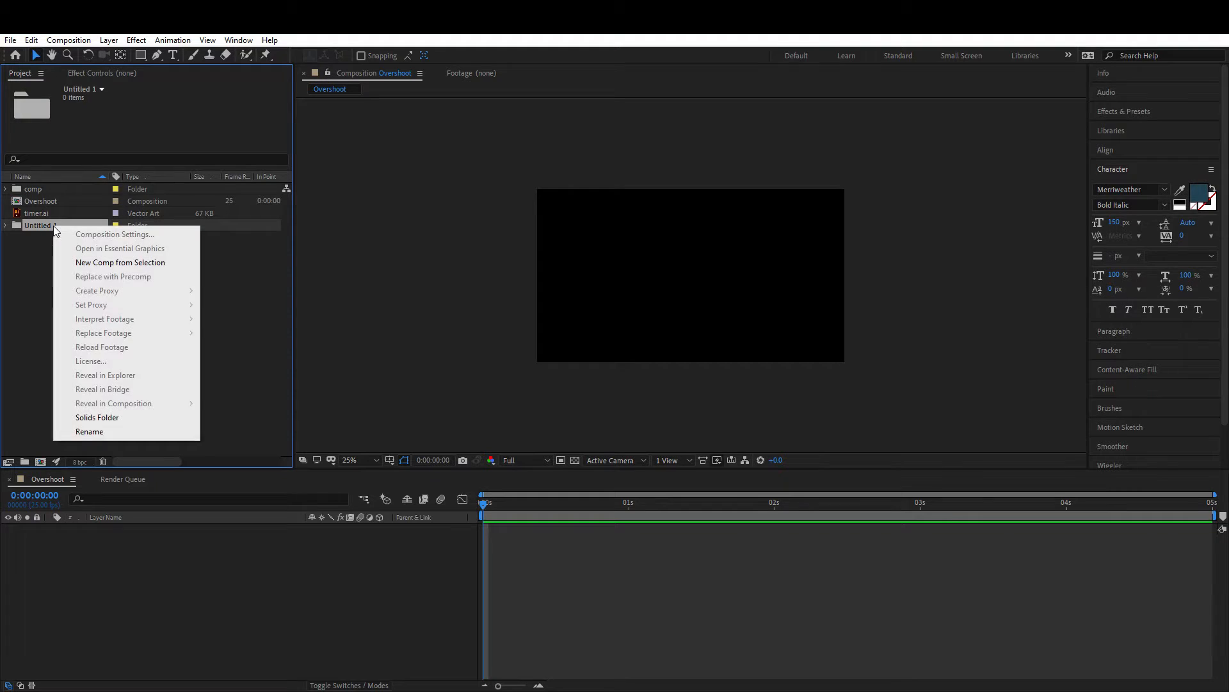
{"action": "left_click", "coordinate": [102, 432]}
{"action": "type", "text": "icon"}
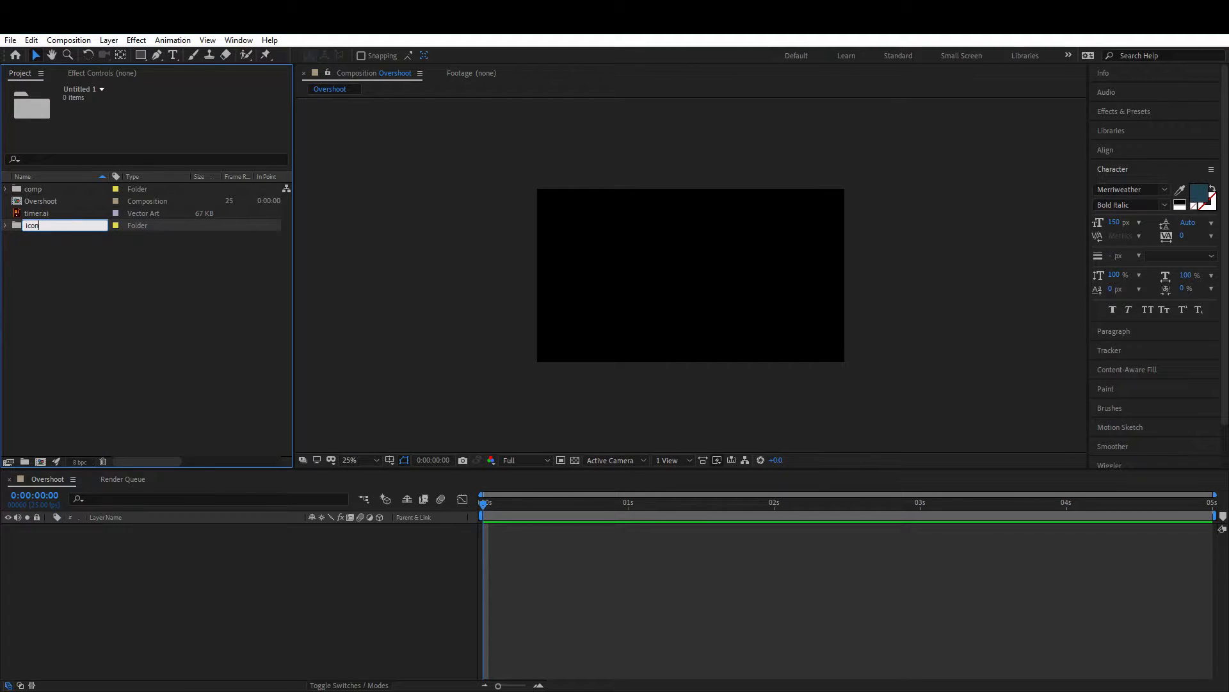
{"action": "key", "text": "Return"}
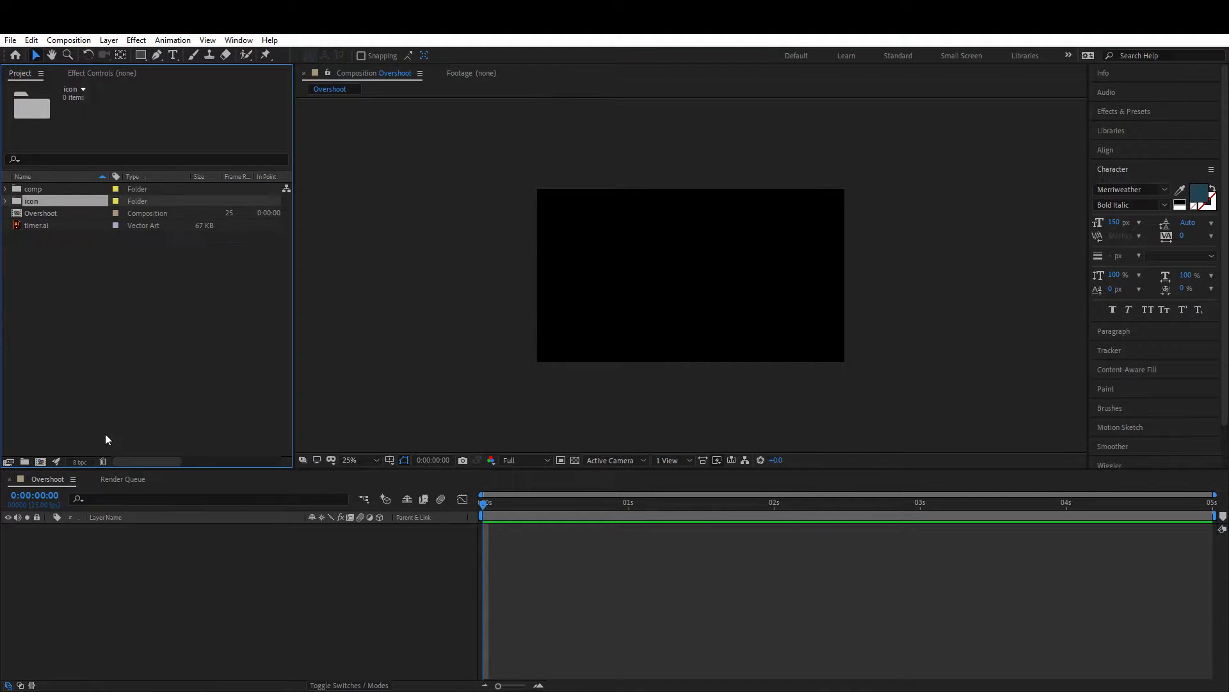
Step: Move the Overshoot composition into the comp folder and timer.ai into the icon folder
{"action": "left_click", "coordinate": [46, 214]}
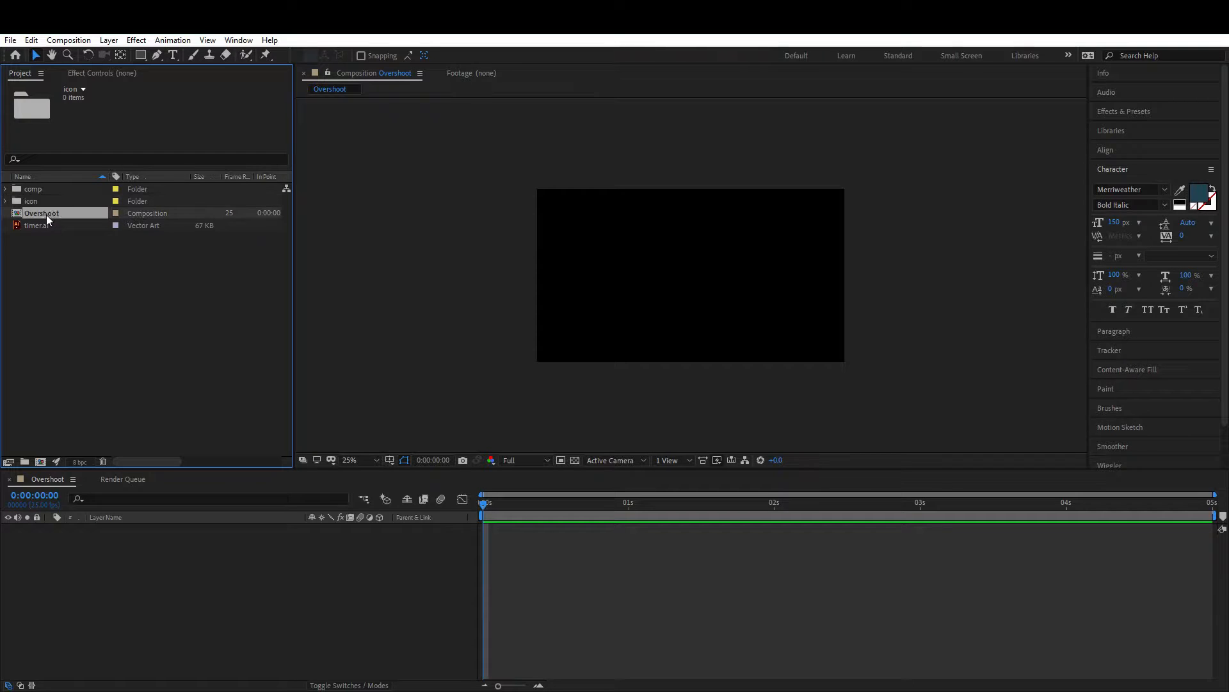
{"action": "mouse_move", "coordinate": [46, 214]}
{"action": "left_mouse_down"}
{"action": "mouse_move", "coordinate": [44, 187]}
{"action": "mouse_move", "coordinate": [41, 213]}
{"action": "left_mouse_up"}
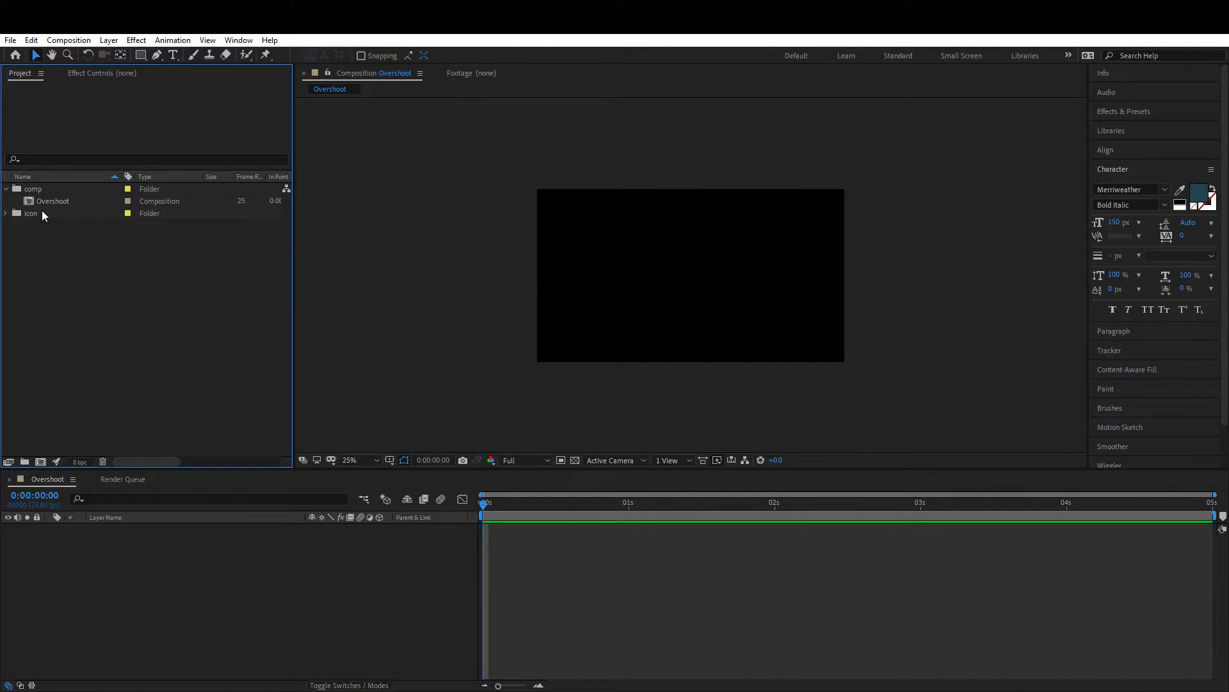
{"action": "left_click", "coordinate": [6, 214]}
{"action": "left_click", "coordinate": [40, 225]}
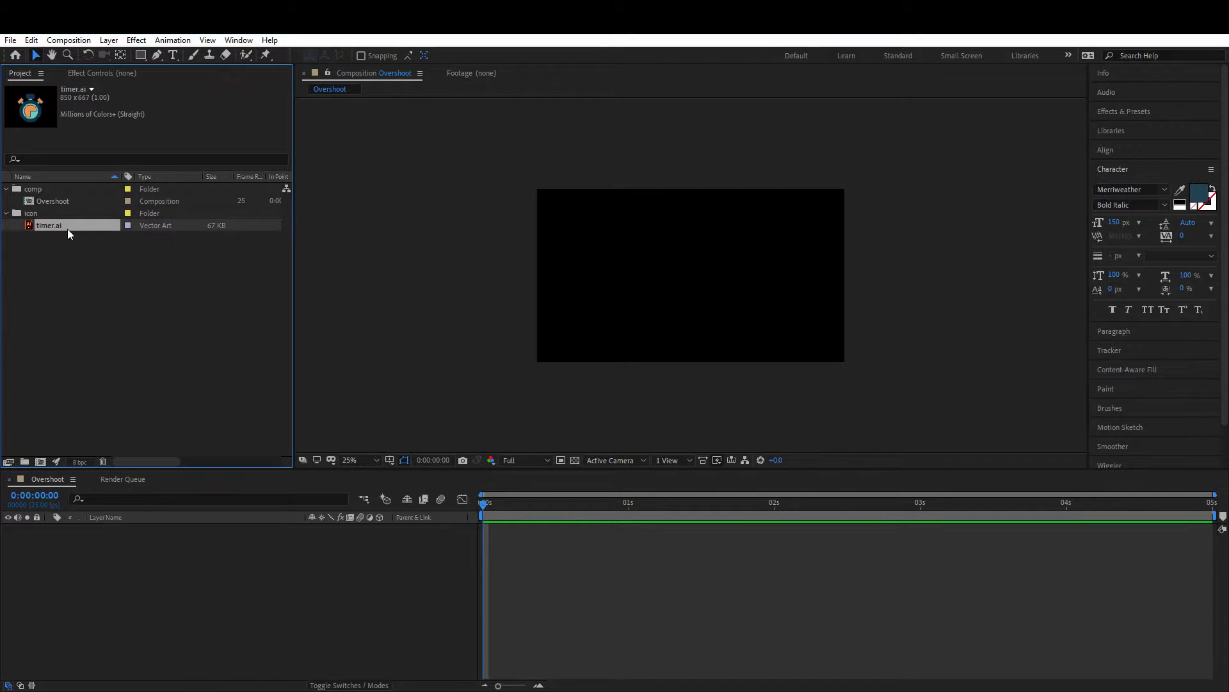
Step: Add timer.ai to the Overshoot composition and move it left of centre
{"action": "left_click_drag", "start_coordinate": [59, 228], "coordinate": [144, 553]}
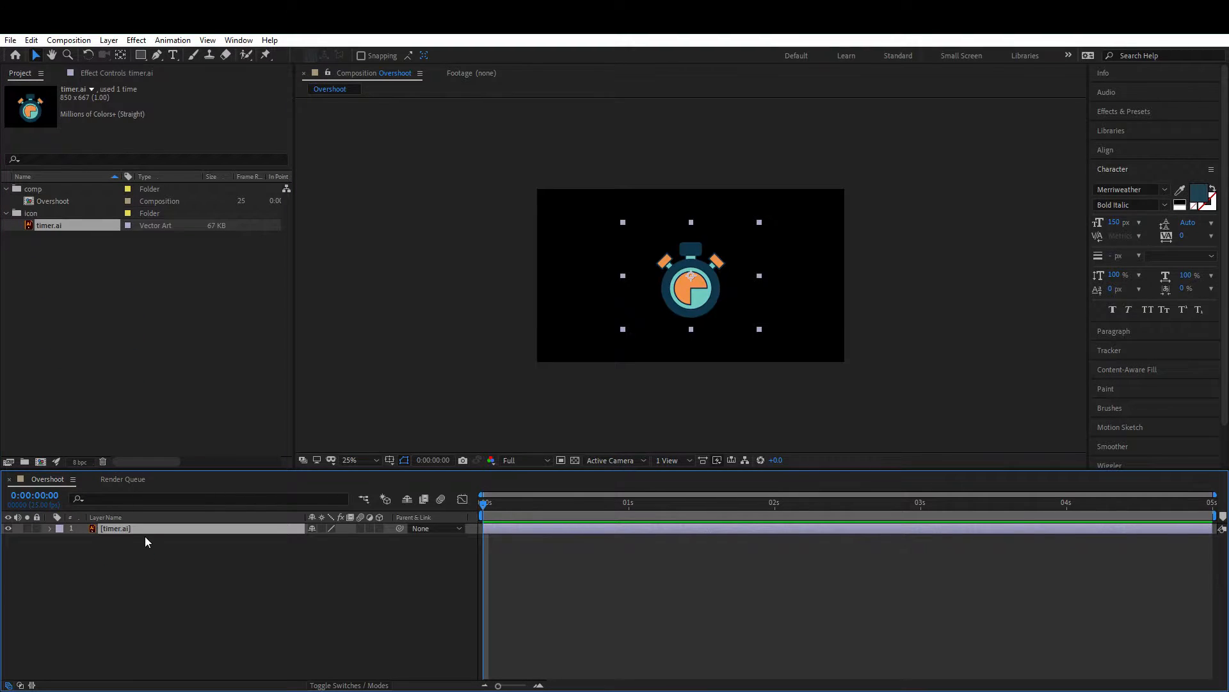
{"action": "left_click_drag", "start_coordinate": [678, 295], "coordinate": [625, 291]}
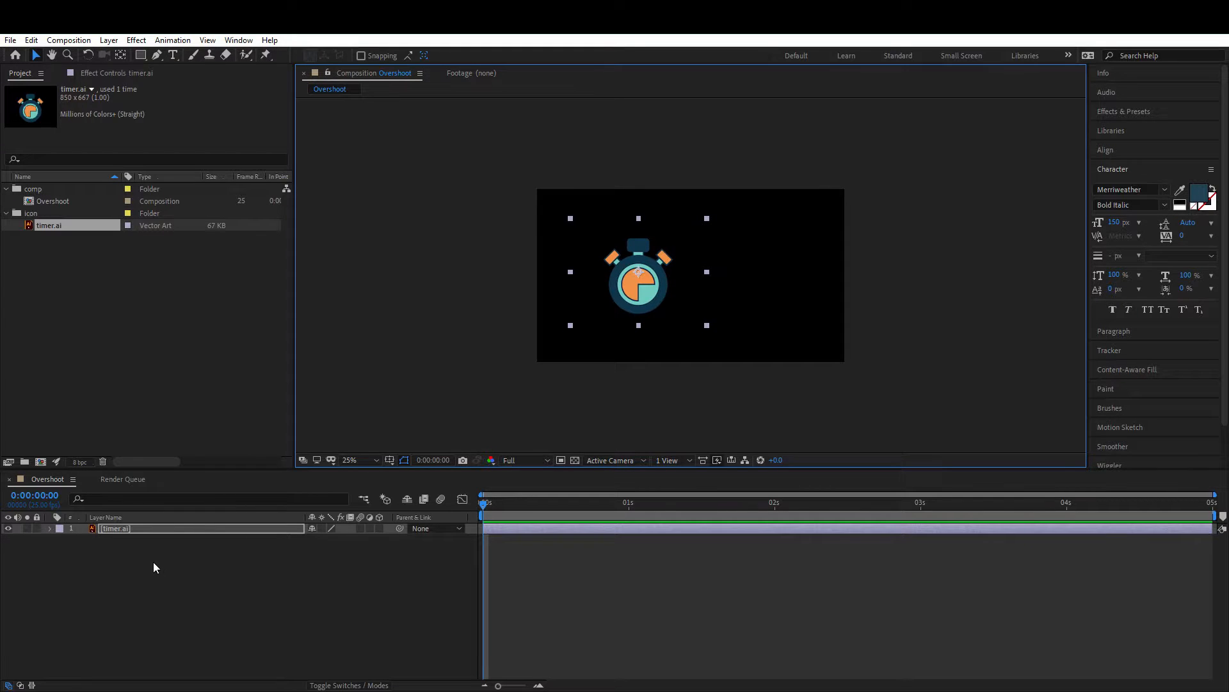
Step: Duplicate the timer layer and rename the lower copy manual
{"action": "key", "text": "ctrl+d"}
{"action": "left_click", "coordinate": [115, 539]}
{"action": "right_click", "coordinate": [114, 539]}
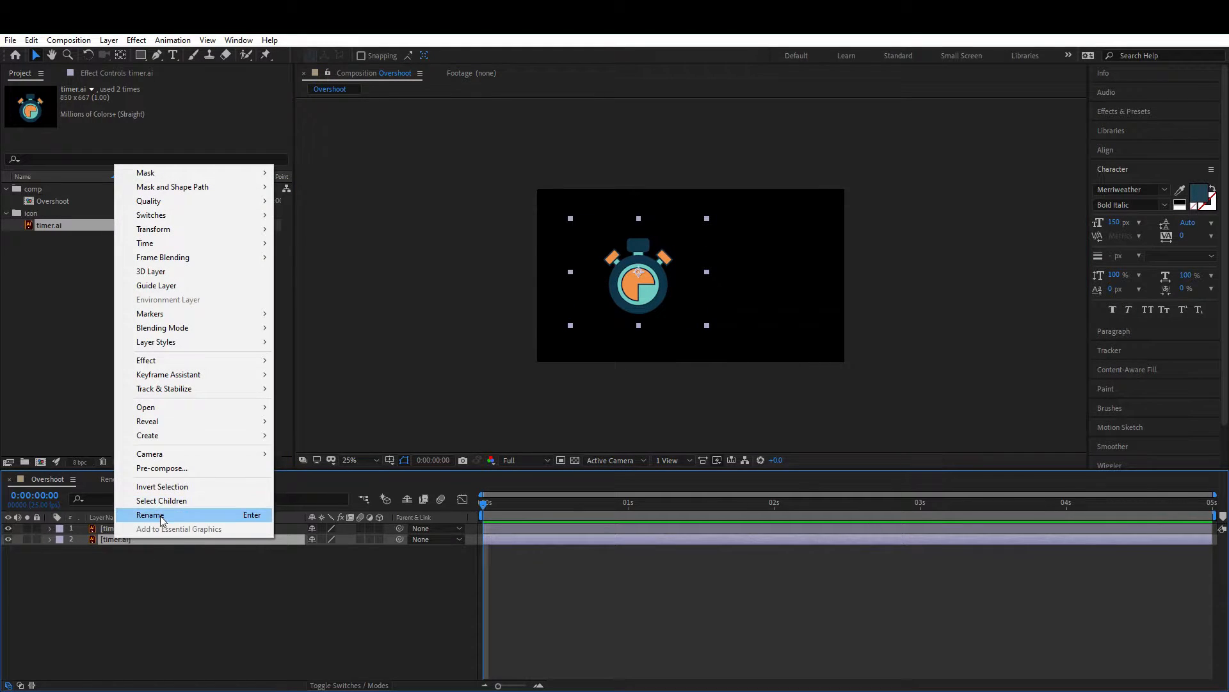
{"action": "left_click", "coordinate": [159, 515]}
{"action": "type", "text": "manual"}
{"action": "key", "text": "Return"}
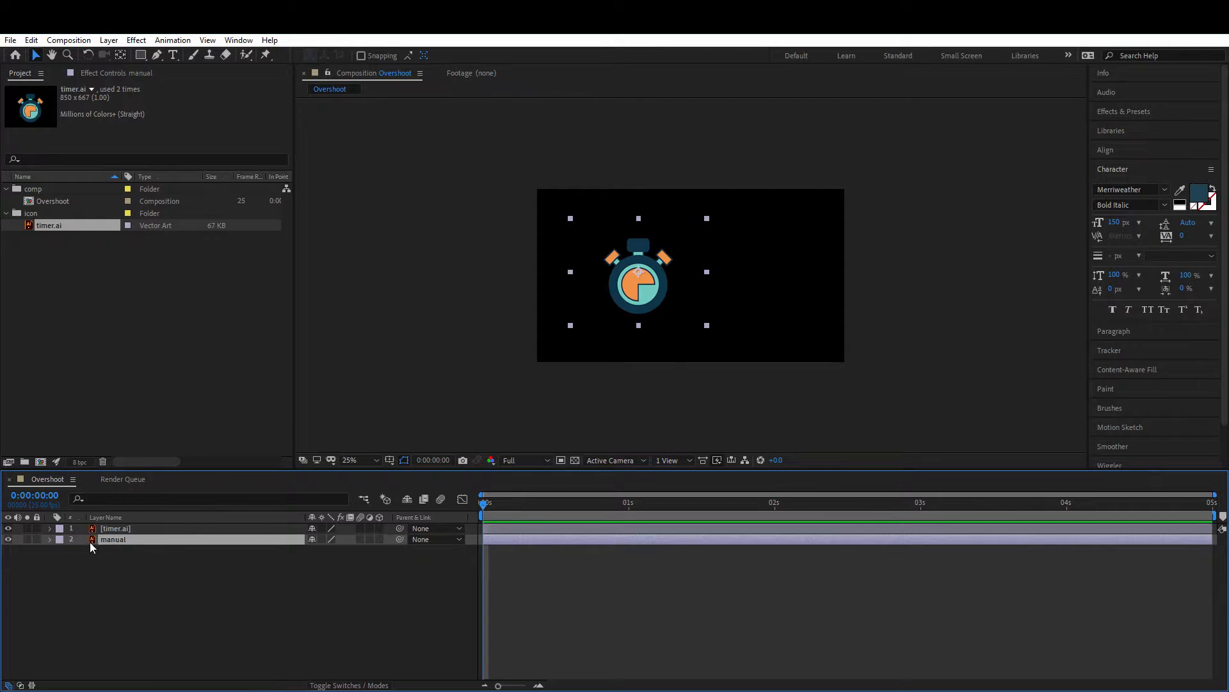
Step: Move the top timer layer to the right so the two timers sit side by side
{"action": "mouse_move", "coordinate": [644, 297]}
{"action": "left_mouse_down"}
{"action": "mouse_move", "coordinate": [753, 302]}
{"action": "mouse_move", "coordinate": [641, 295]}
{"action": "left_mouse_up"}
{"action": "left_click_drag", "start_coordinate": [751, 296], "coordinate": [754, 297]}
{"action": "left_click", "coordinate": [103, 642]}
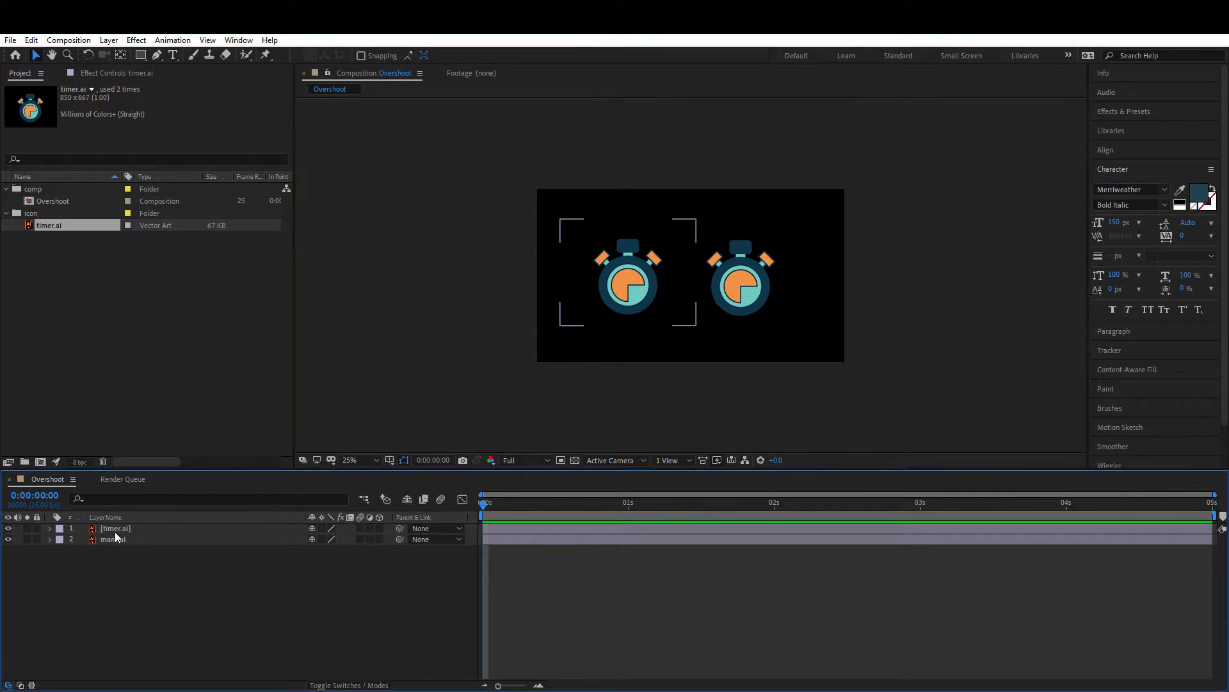
Step: Apply the Hue/Saturation color-correction effect to the [timer.ai] layer
{"action": "left_click", "coordinate": [114, 529]}
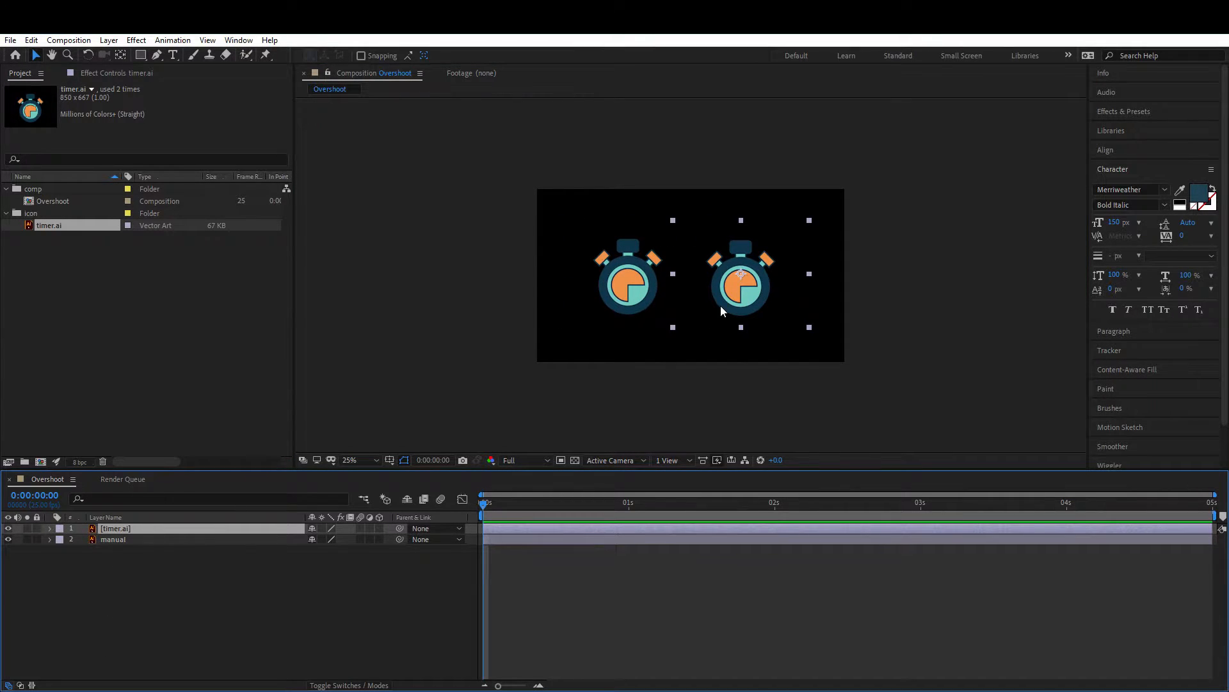
{"action": "left_click", "coordinate": [113, 595]}
{"action": "left_click", "coordinate": [122, 529]}
{"action": "right_click", "coordinate": [123, 530]}
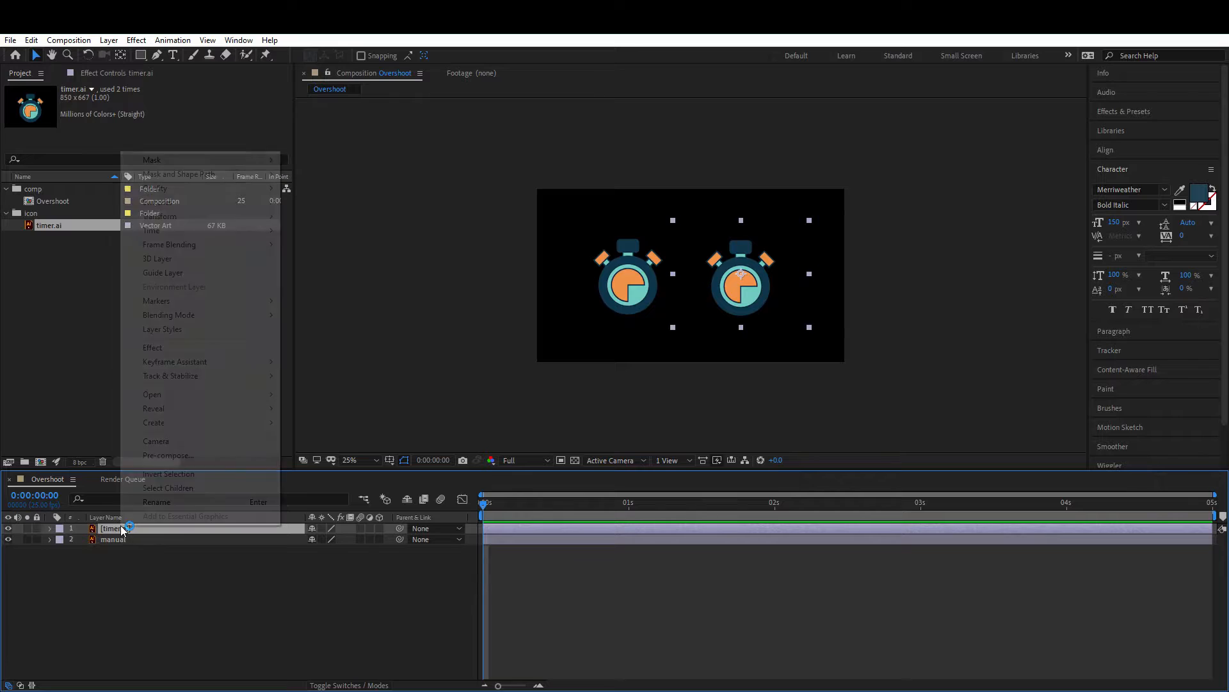
{"action": "mouse_move", "coordinate": [253, 352]}
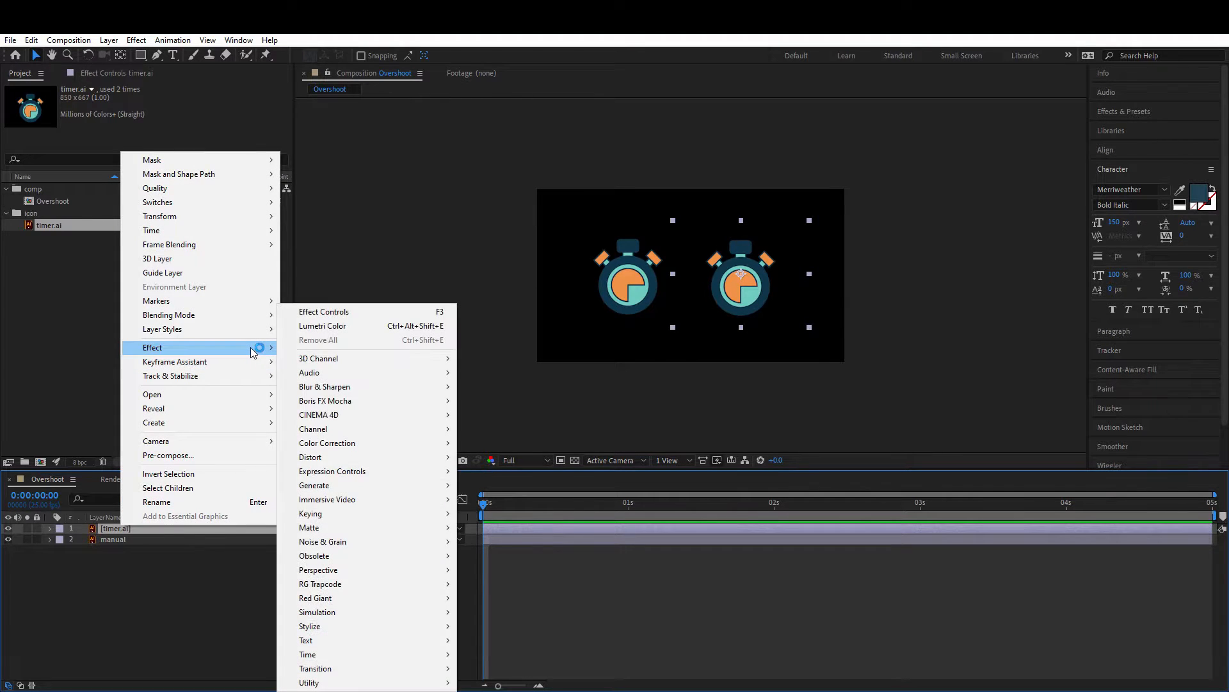
{"action": "mouse_move", "coordinate": [387, 444]}
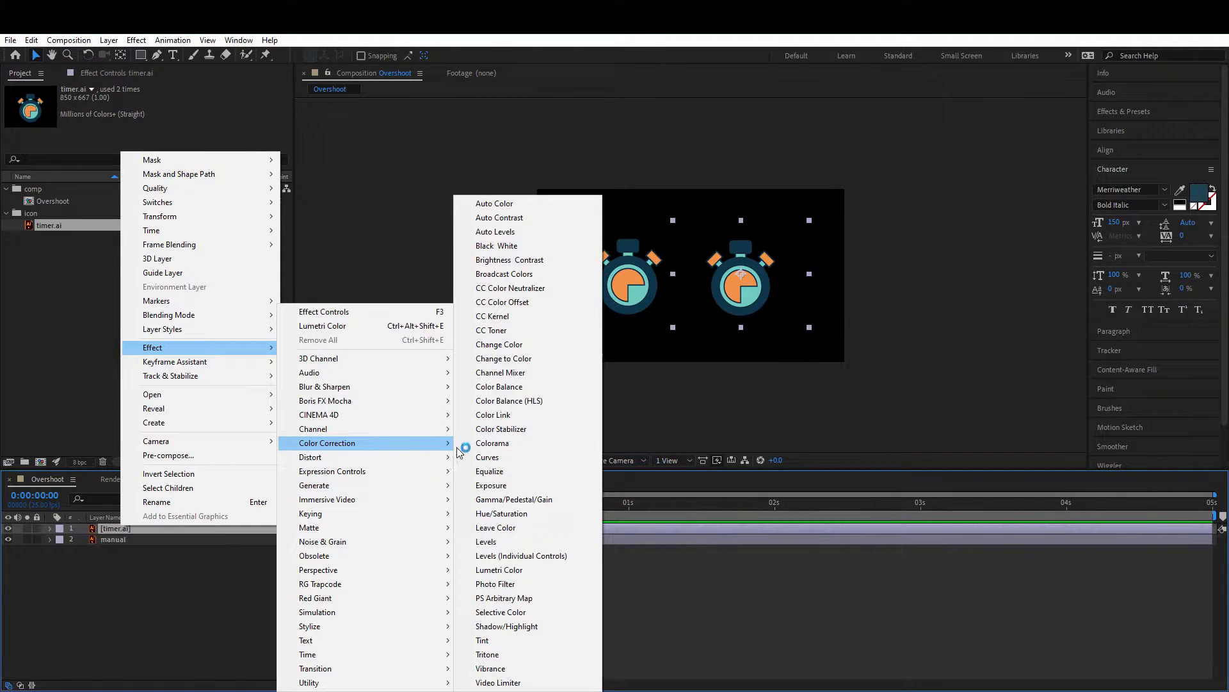
{"action": "left_click", "coordinate": [530, 520]}
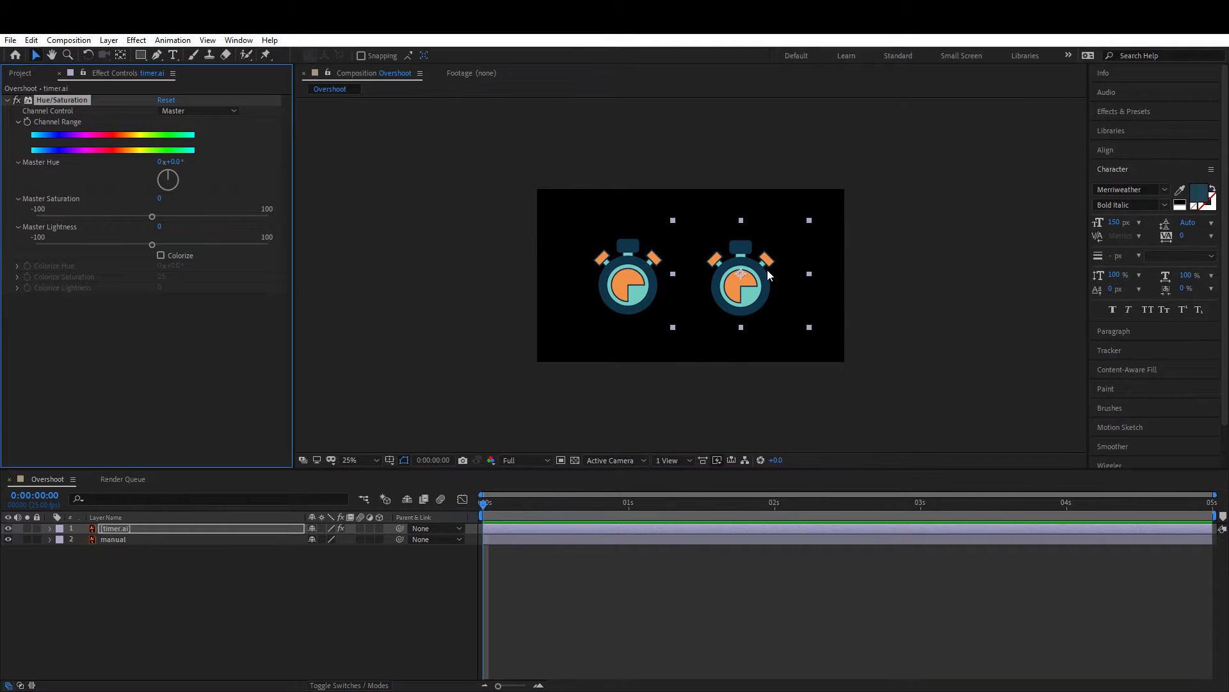
Step: Set the timer.ai layer's Hue/Saturation to a Master Hue of -48° and a Master Saturation of 26
{"action": "left_click_drag", "start_coordinate": [749, 294], "coordinate": [751, 292]}
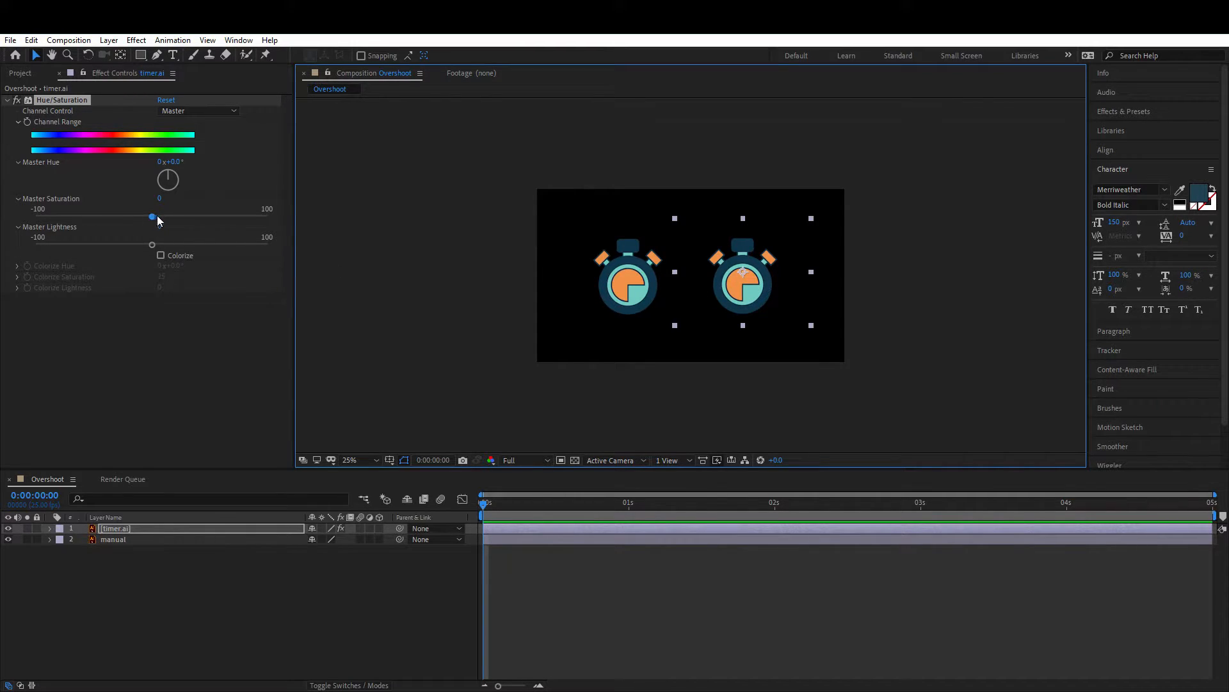
{"action": "mouse_move", "coordinate": [158, 221]}
{"action": "left_mouse_down"}
{"action": "mouse_move", "coordinate": [189, 220]}
{"action": "mouse_move", "coordinate": [164, 219]}
{"action": "left_mouse_up"}
{"action": "left_click", "coordinate": [122, 598]}
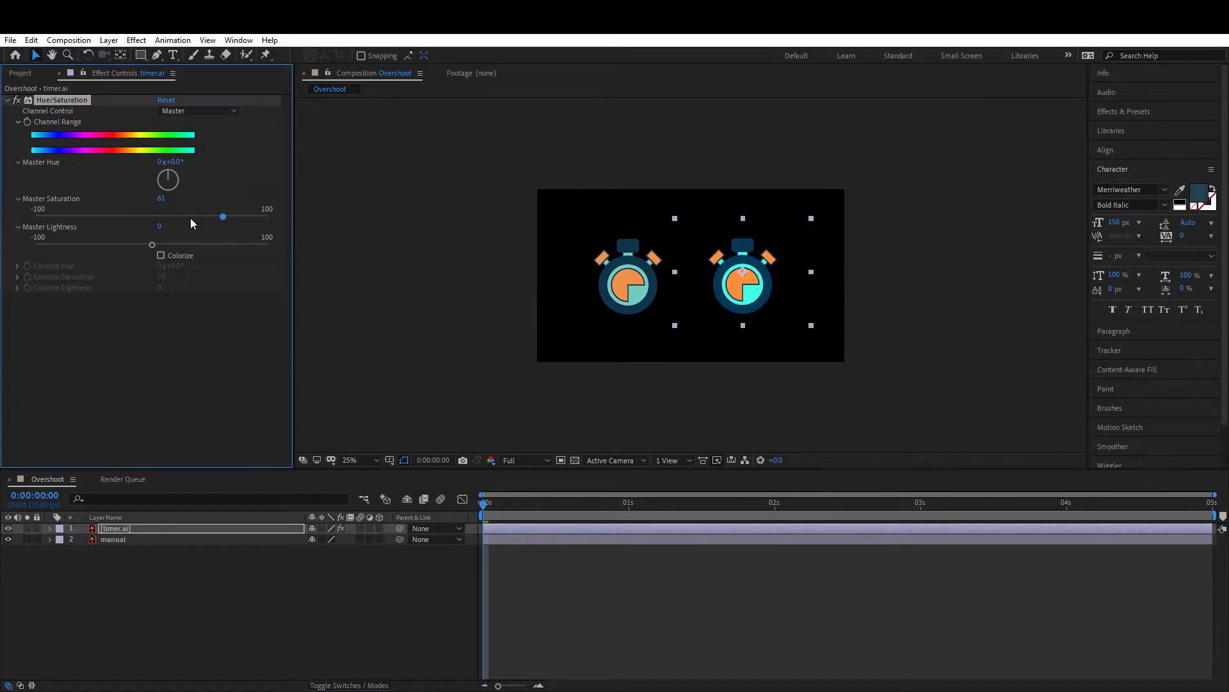
{"action": "left_click_drag", "start_coordinate": [173, 162], "coordinate": [210, 169]}
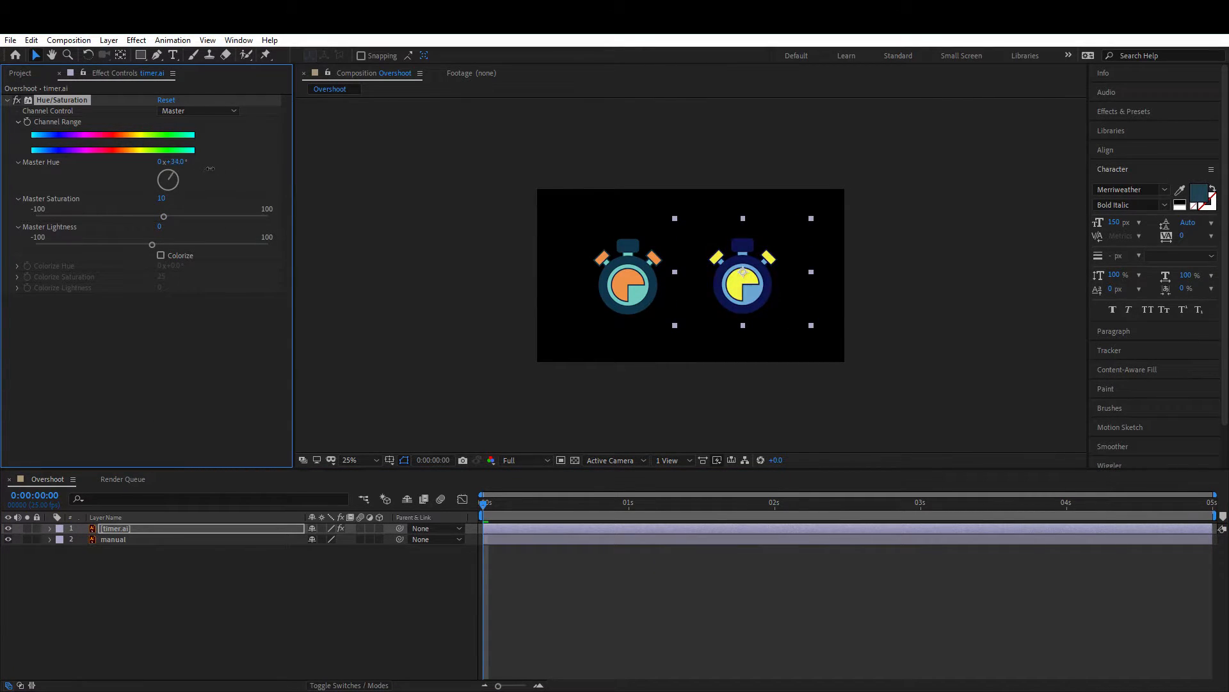
{"action": "left_click_drag", "start_coordinate": [164, 217], "coordinate": [124, 176]}
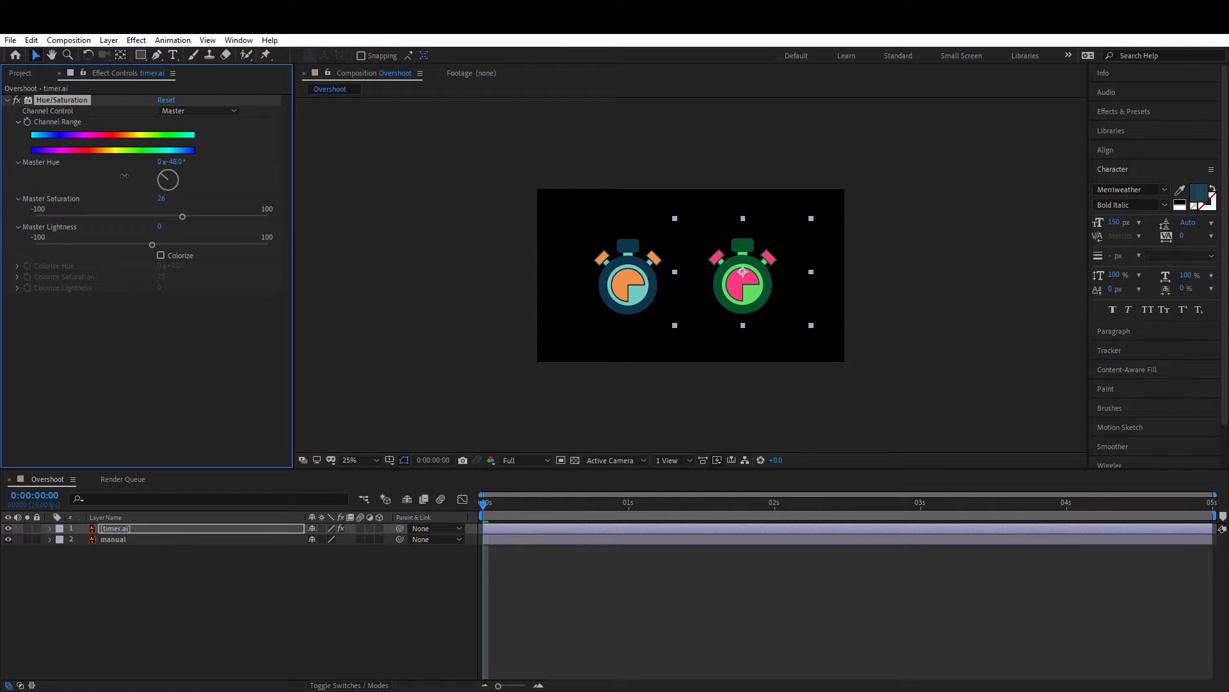
{"action": "left_click", "coordinate": [239, 623]}
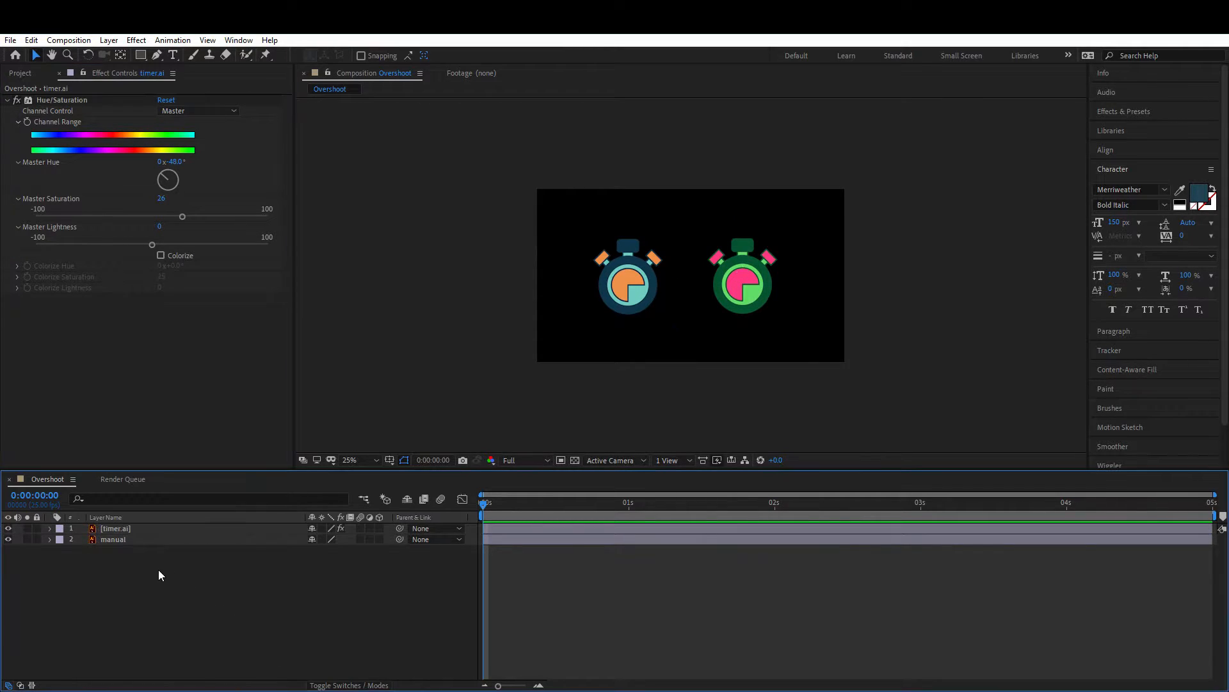
Step: Create a new comp-size solid layer named background
{"action": "right_click", "coordinate": [130, 568]}
{"action": "left_click", "coordinate": [187, 624]}
{"action": "right_click", "coordinate": [200, 594]}
{"action": "mouse_move", "coordinate": [296, 460]}
{"action": "left_click", "coordinate": [189, 624]}
{"action": "right_click", "coordinate": [191, 584]}
{"action": "left_click", "coordinate": [183, 594]}
{"action": "right_click", "coordinate": [183, 593]}
{"action": "mouse_move", "coordinate": [293, 451]}
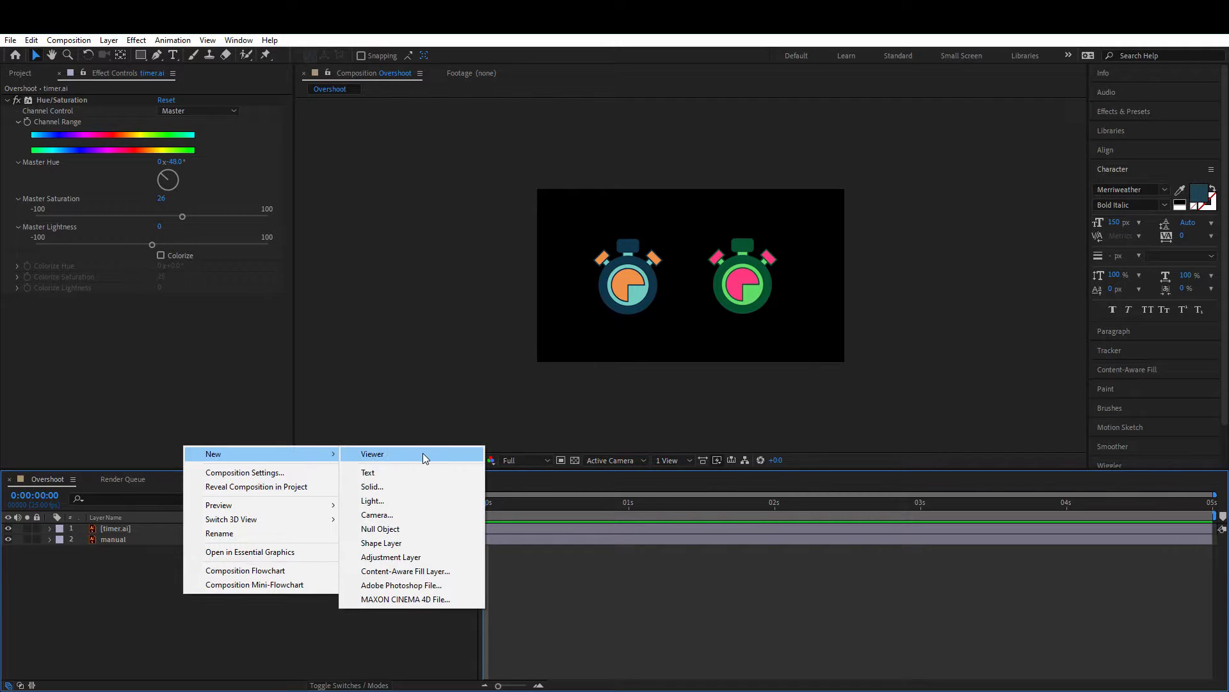
{"action": "left_click", "coordinate": [403, 485]}
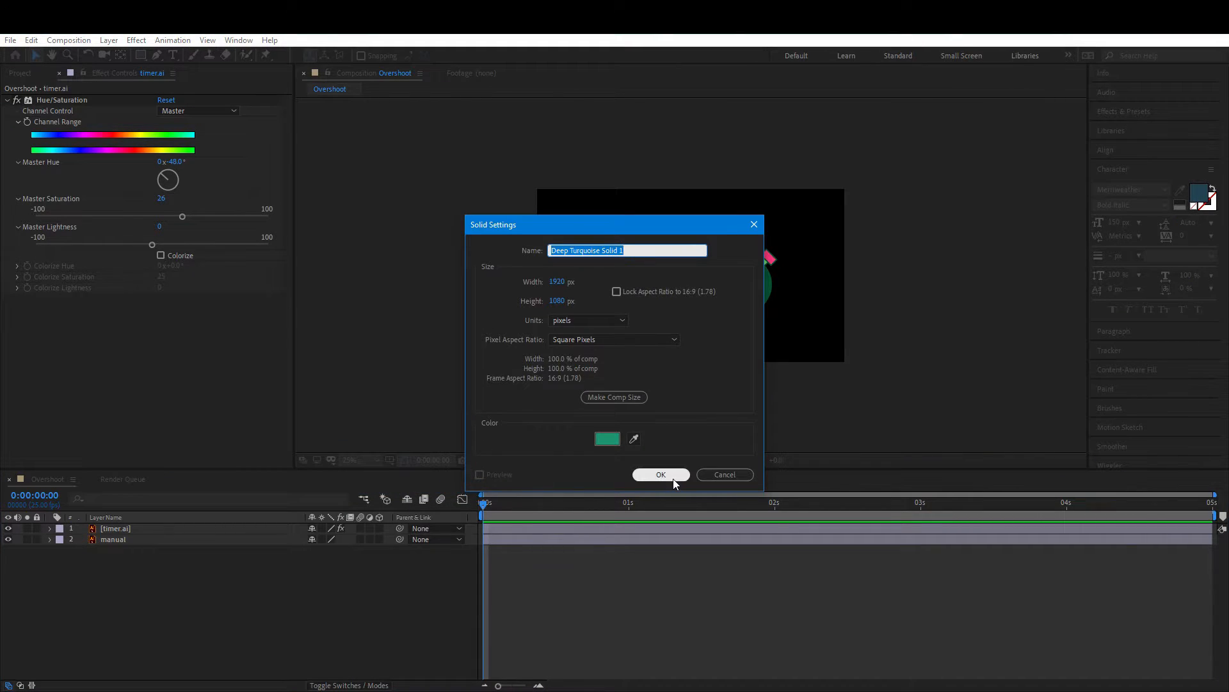
{"action": "type", "text": "backrground"}
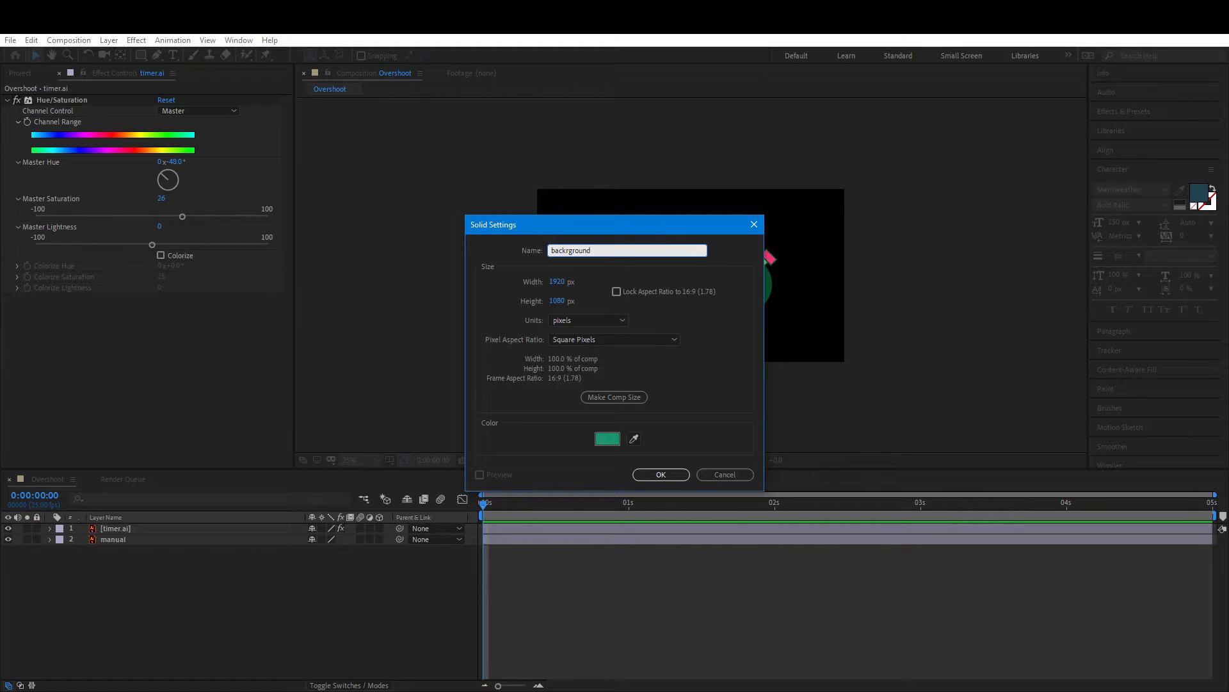
{"action": "key", "text": "Return"}
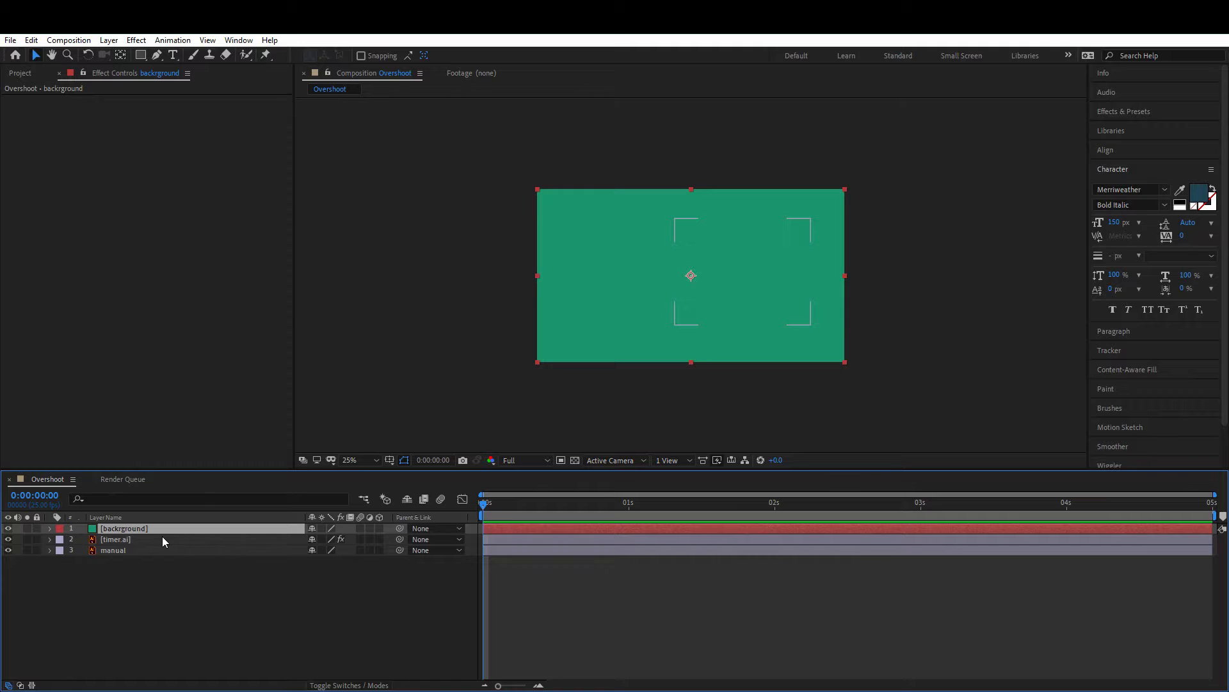
Step: Move the background solid to the bottom of the layer stack
{"action": "left_click_drag", "start_coordinate": [144, 527], "coordinate": [167, 568]}
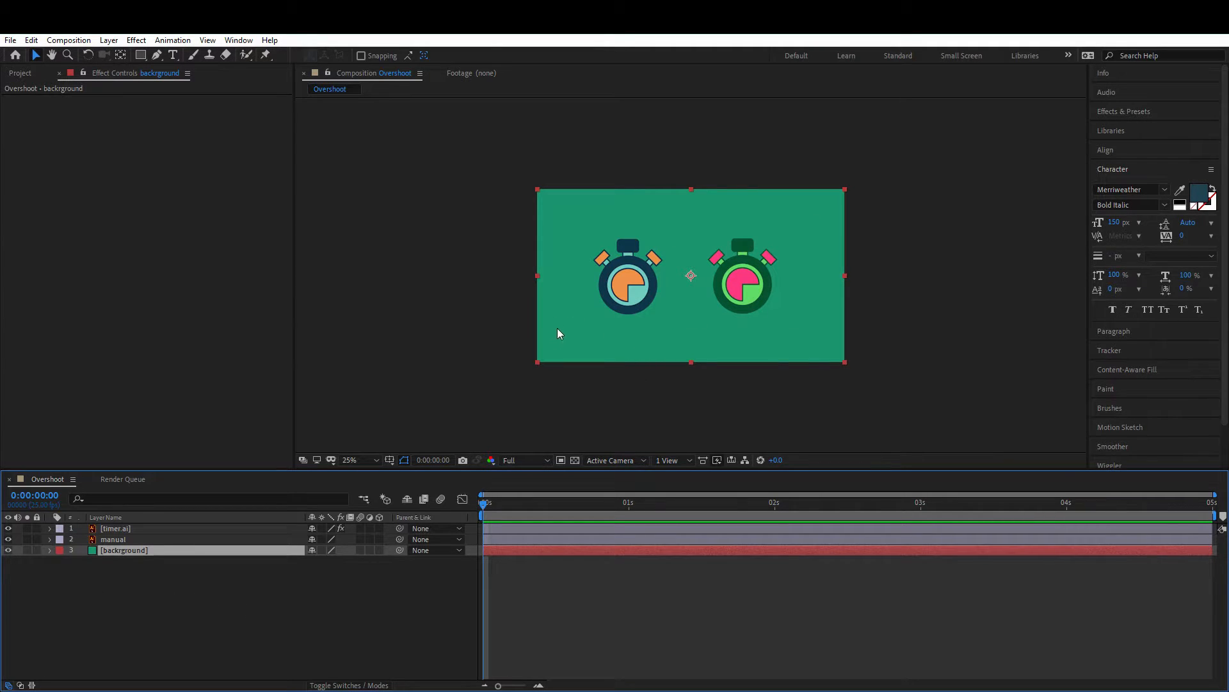
{"action": "left_click", "coordinate": [170, 597]}
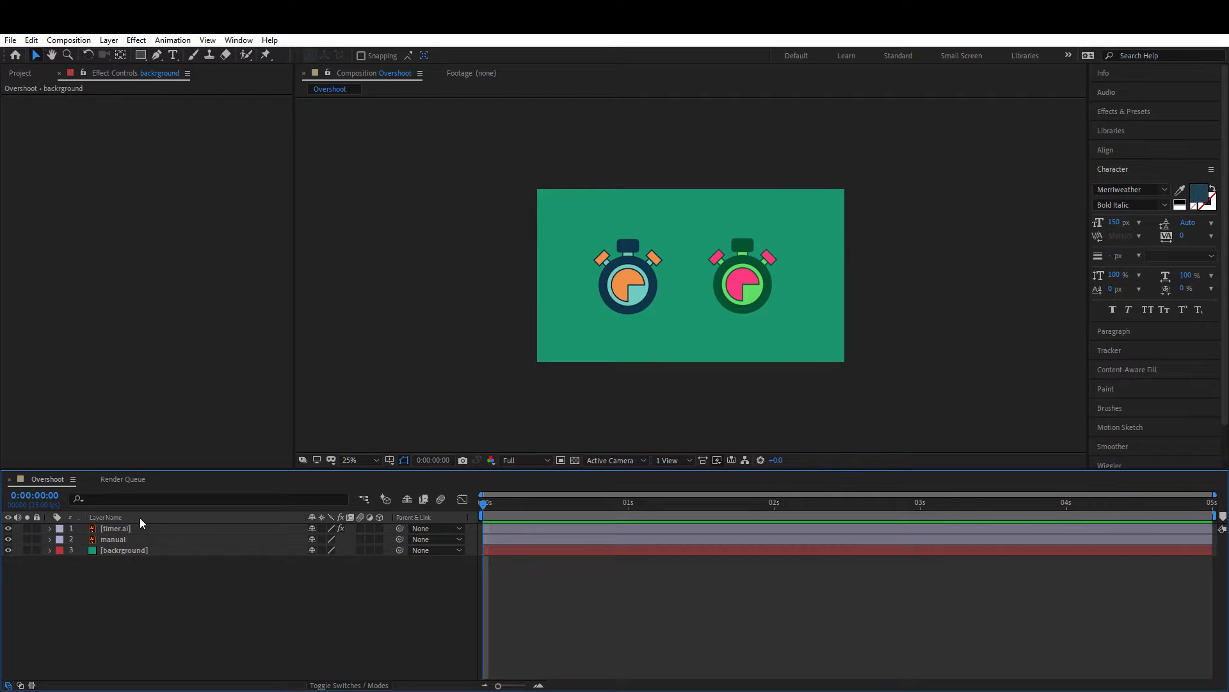
Step: Add a new adjustment layer to the Overshoot composition
{"action": "right_click", "coordinate": [176, 584]}
{"action": "mouse_move", "coordinate": [292, 444]}
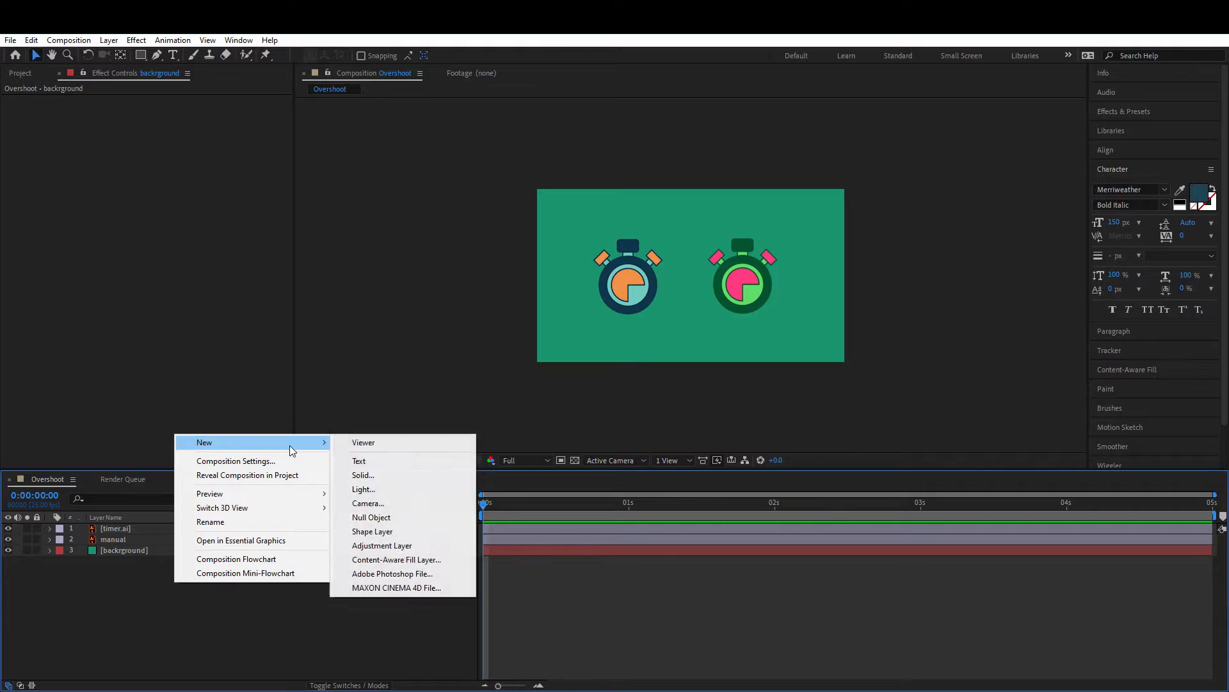
{"action": "left_click", "coordinate": [386, 550]}
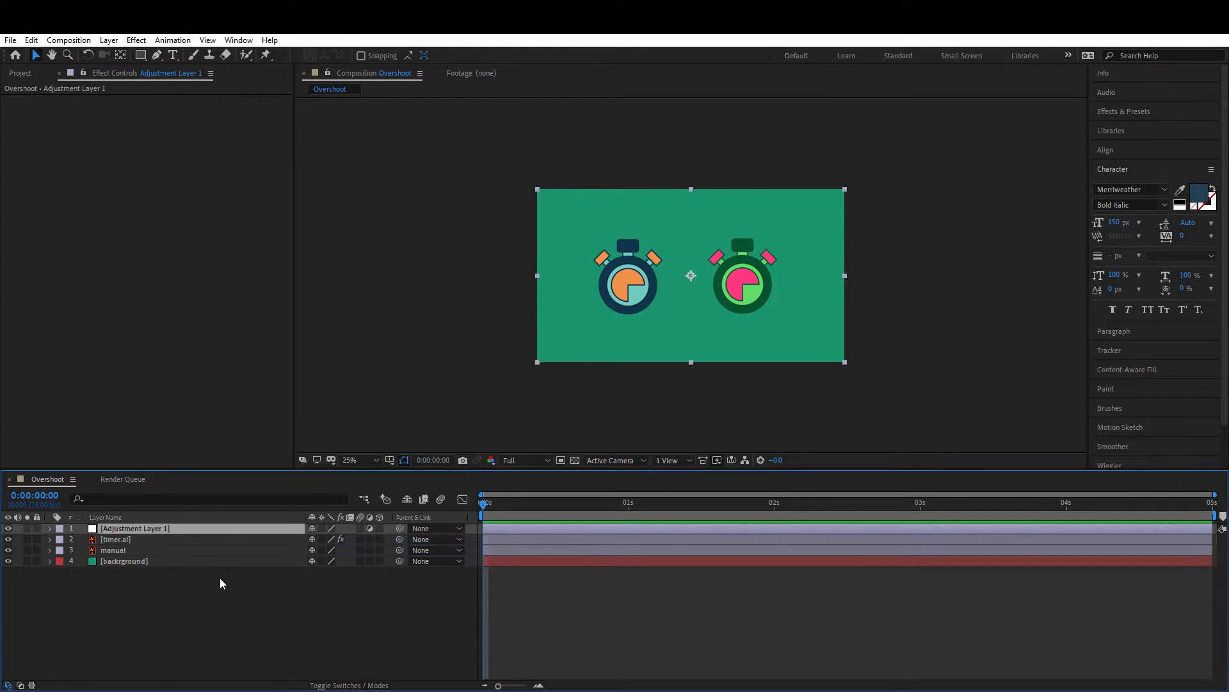
{"action": "right_click", "coordinate": [142, 531]}
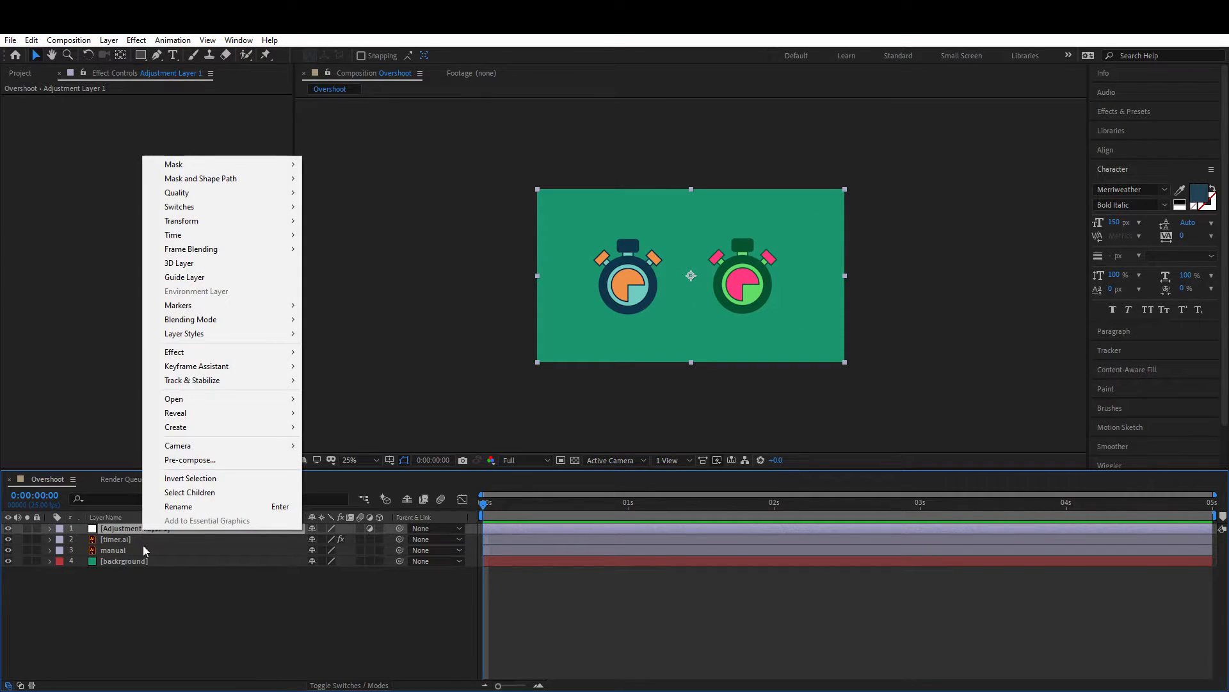
{"action": "left_click", "coordinate": [155, 540]}
{"action": "left_click", "coordinate": [154, 529]}
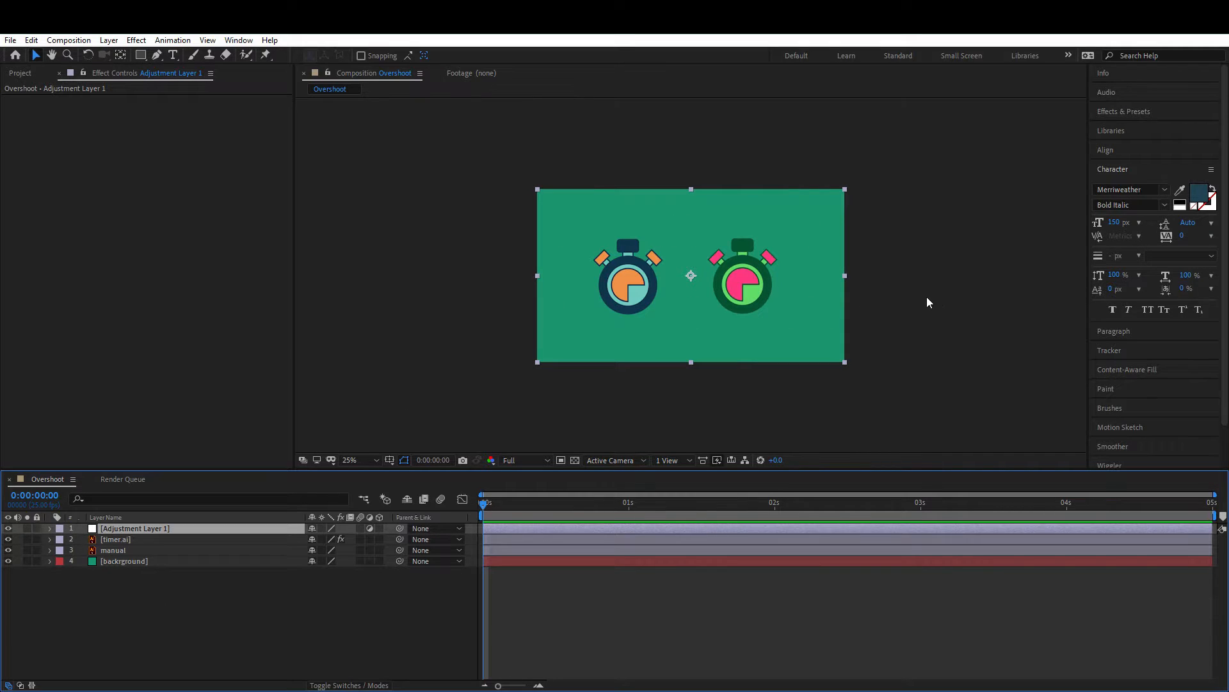
Step: Search the effects for lumetri and apply Lumetri Color to the adjustment layer
{"action": "left_click", "coordinate": [1121, 112]}
{"action": "type", "text": "lumetr"}
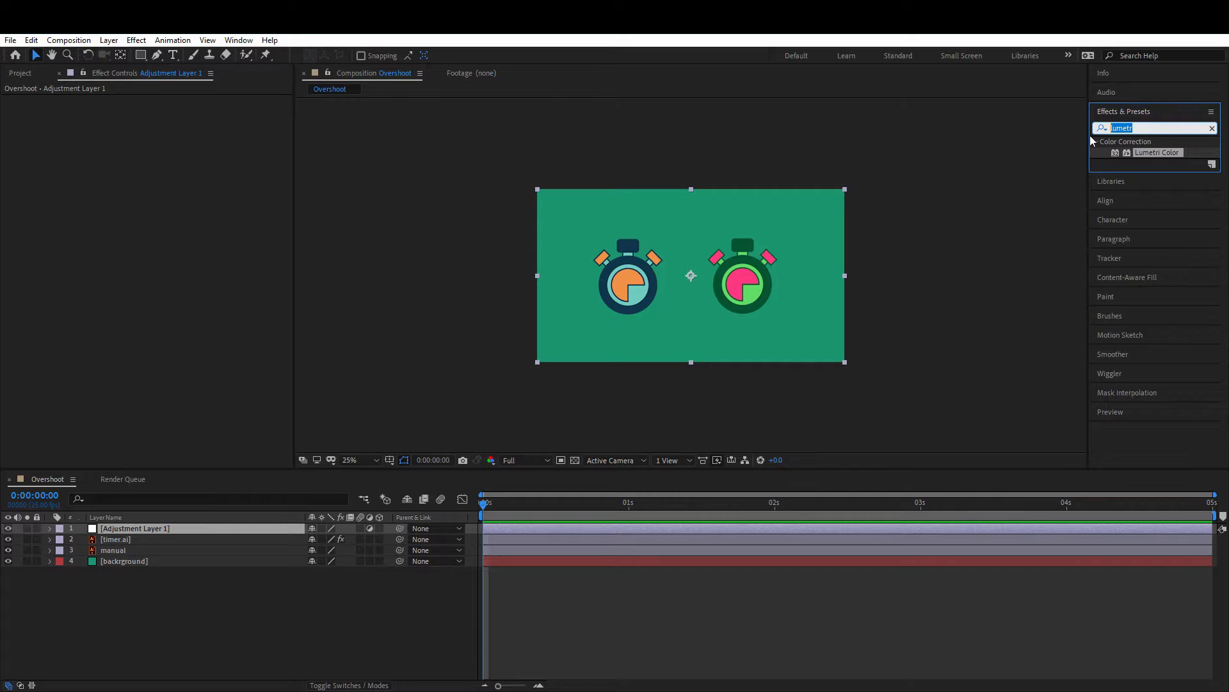
{"action": "key", "text": "BackSpace"}
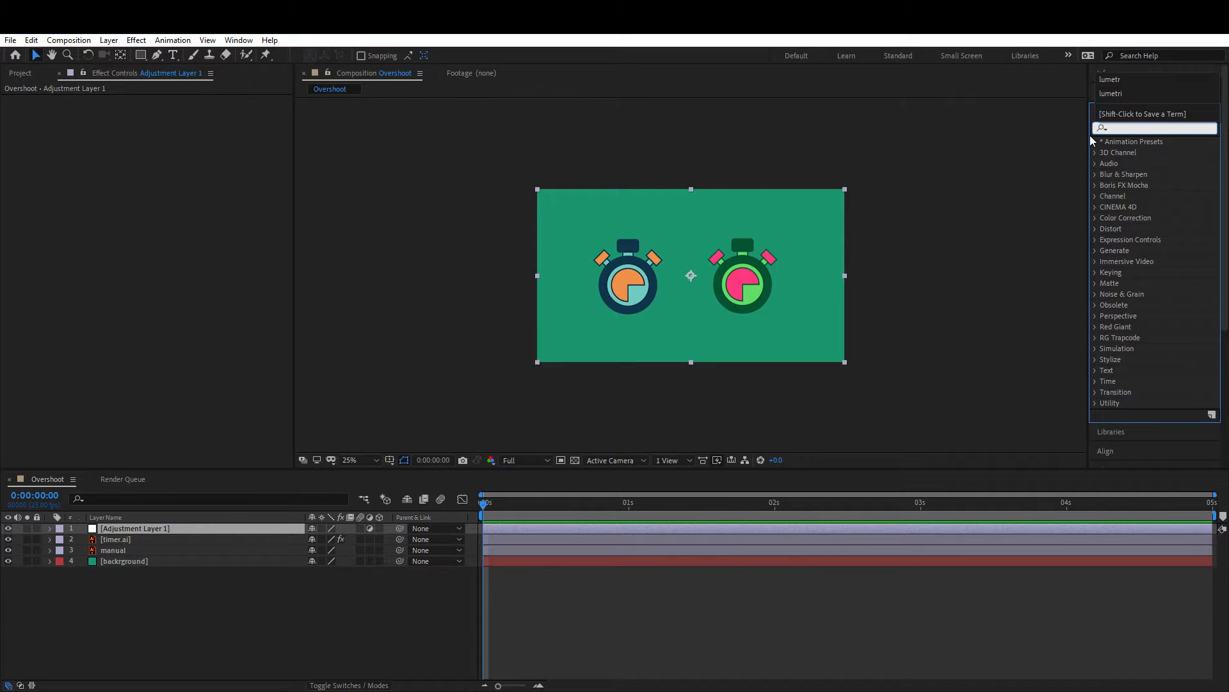
{"action": "type", "text": "lumetri"}
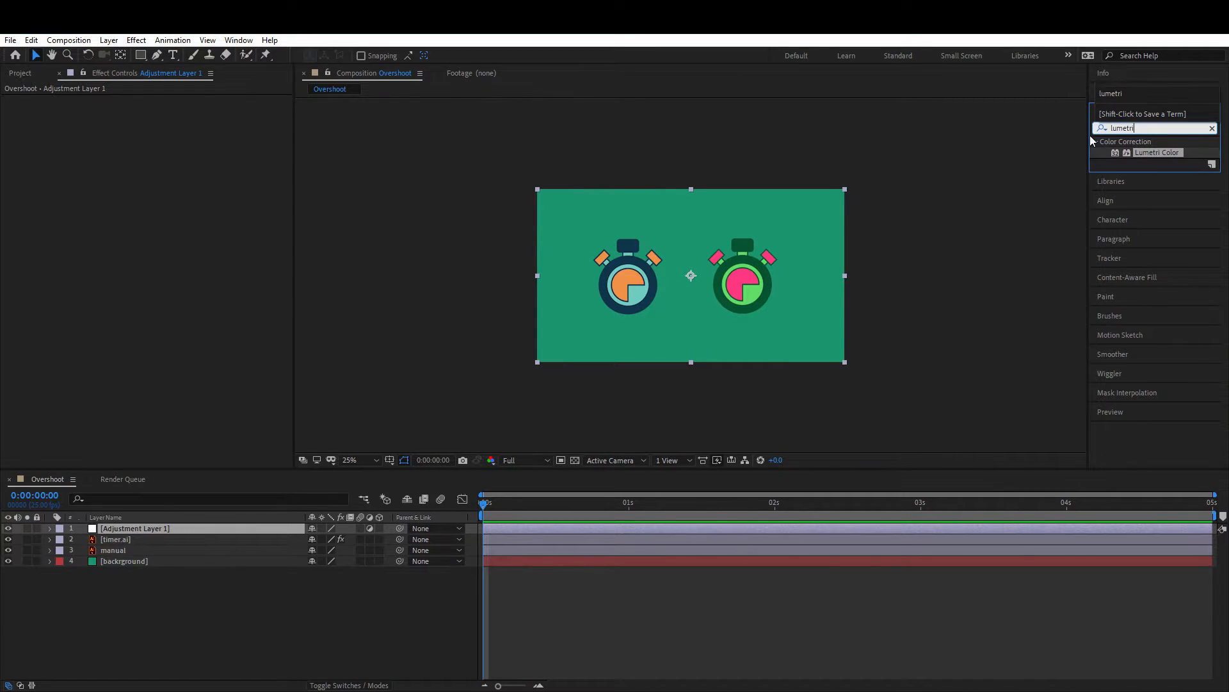
{"action": "left_click", "coordinate": [1156, 153]}
{"action": "left_click_drag", "start_coordinate": [1157, 153], "coordinate": [168, 530]}
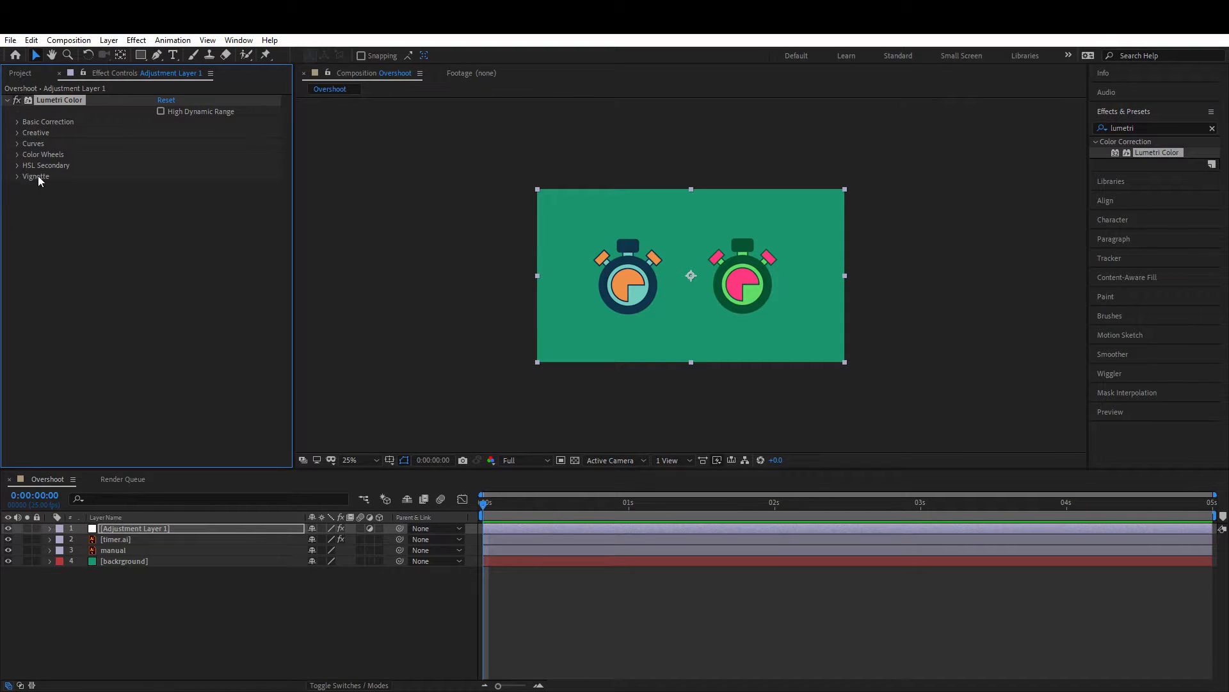
Step: Set the Lumetri Vignette to Amount -1.2, Roundness 42 and Feather 49
{"action": "left_click", "coordinate": [18, 176]}
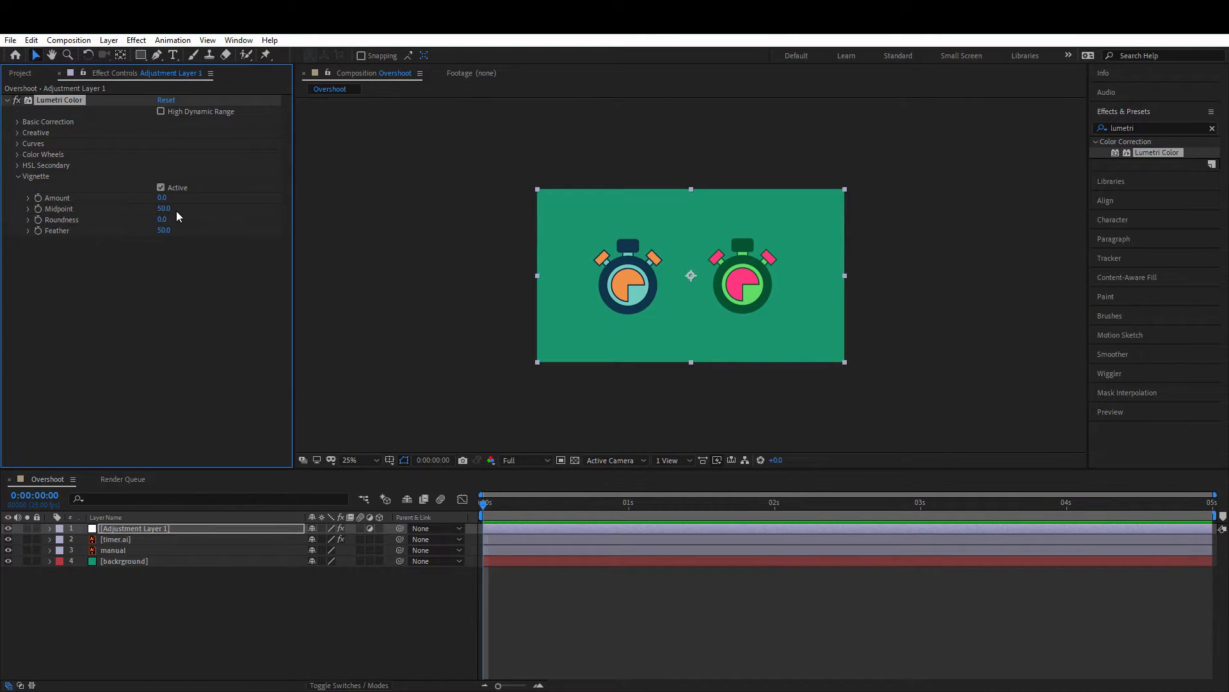
{"action": "left_click_drag", "start_coordinate": [161, 198], "coordinate": [89, 205]}
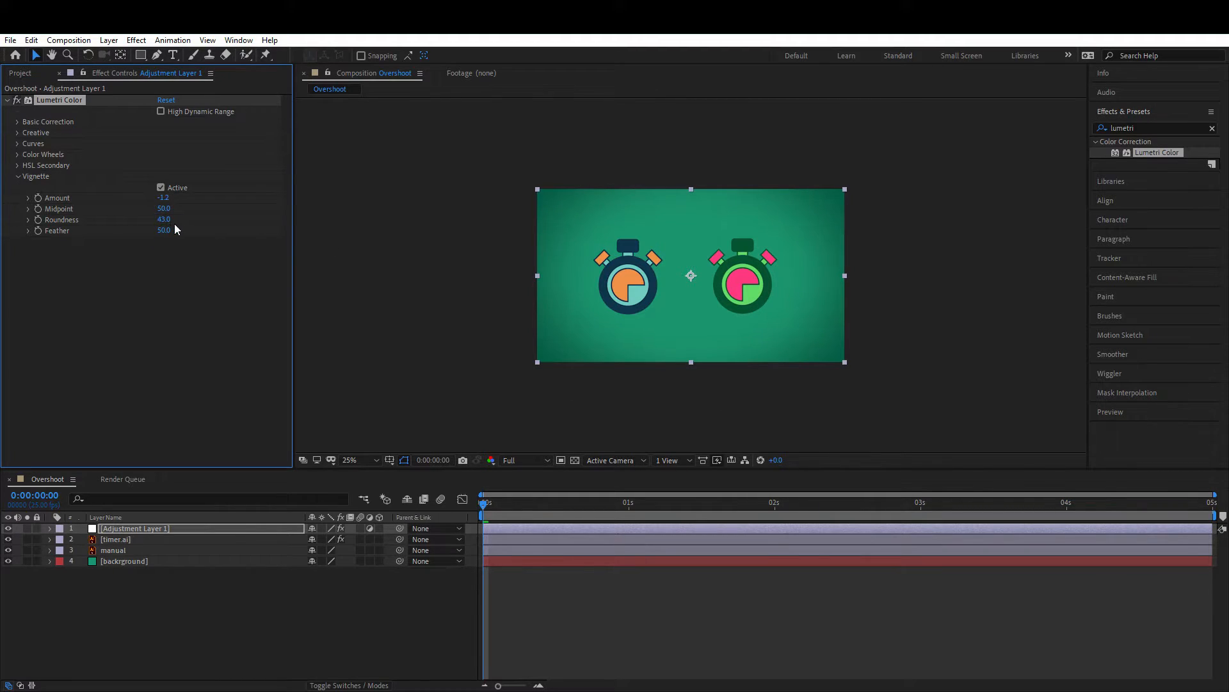
{"action": "left_click_drag", "start_coordinate": [165, 220], "coordinate": [185, 231]}
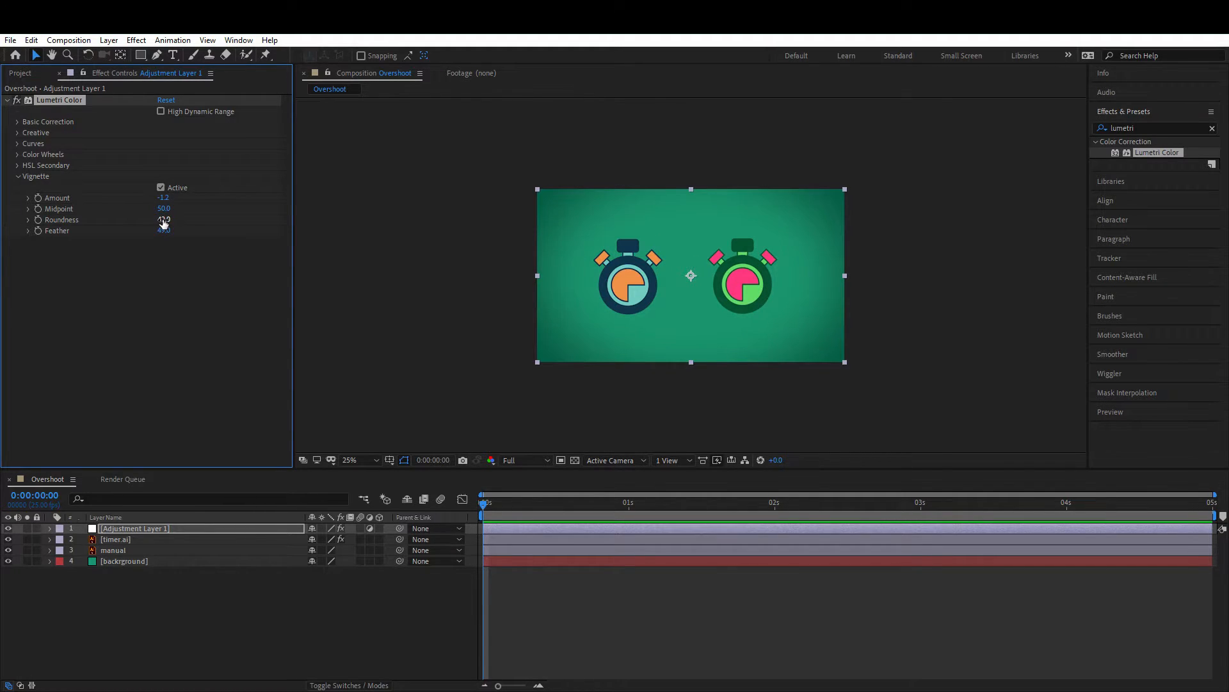
{"action": "left_click", "coordinate": [128, 611]}
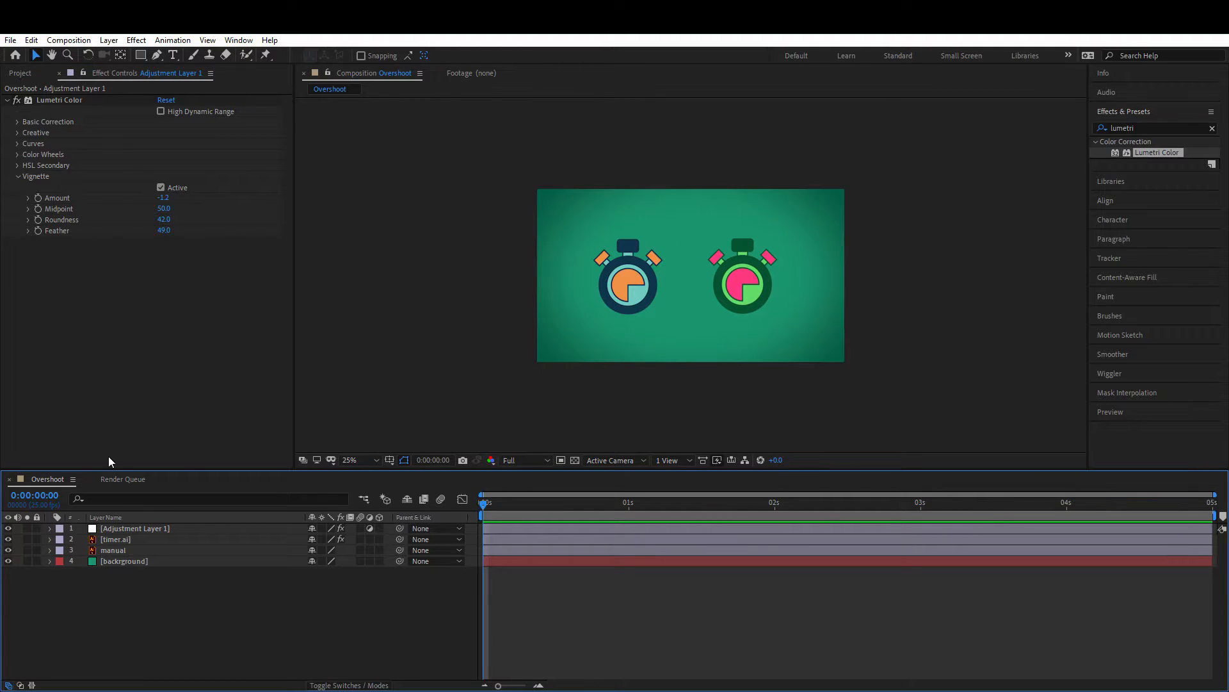
Step: Lock the adjustment and background layers and hide the timer.ai layer
{"action": "left_click", "coordinate": [37, 561]}
{"action": "left_click", "coordinate": [36, 528]}
{"action": "left_click", "coordinate": [117, 539]}
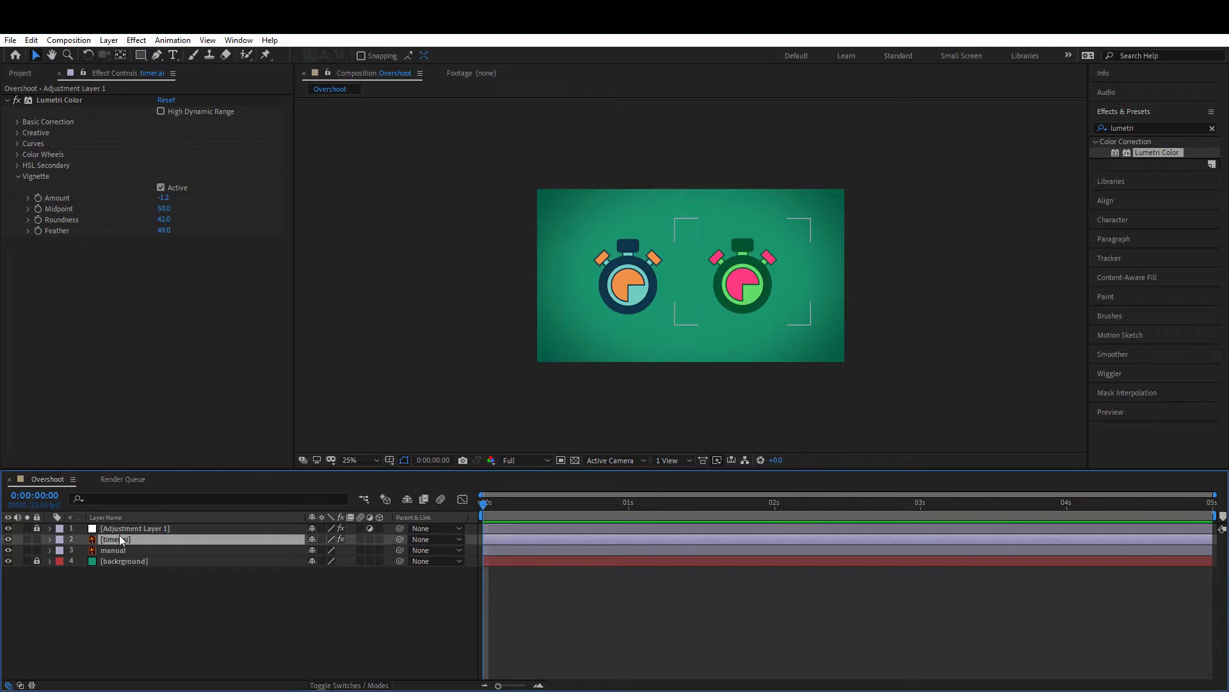
{"action": "left_click", "coordinate": [626, 284]}
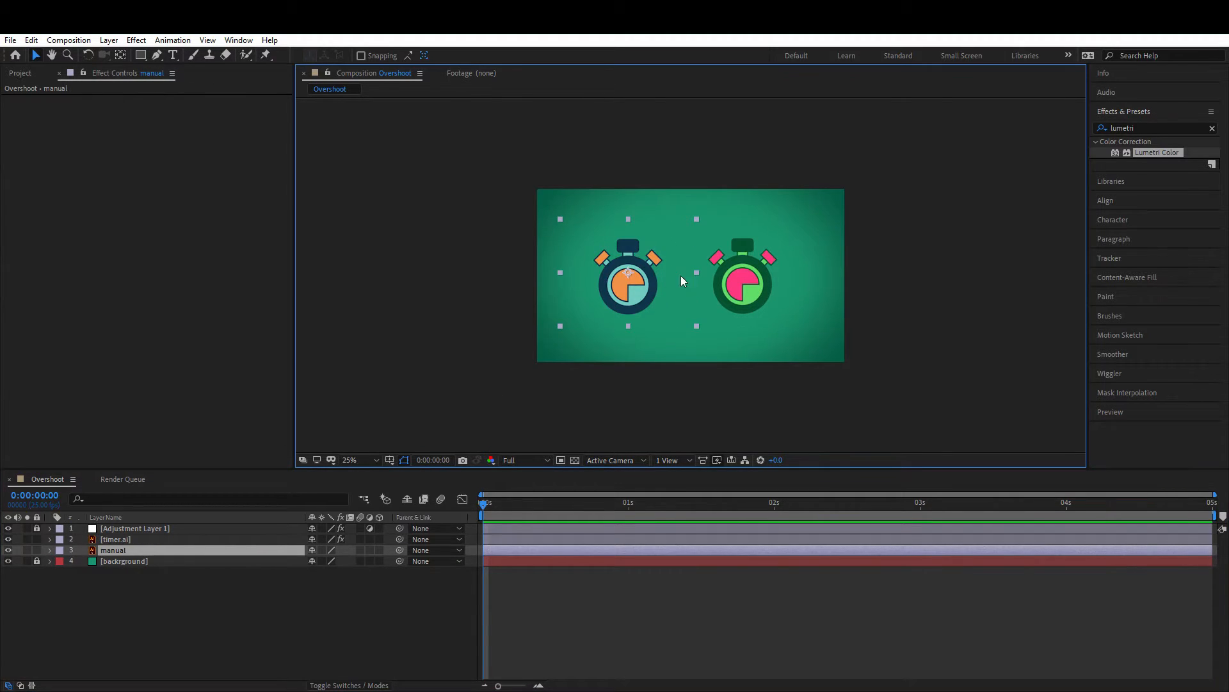
{"action": "left_click", "coordinate": [735, 280]}
{"action": "left_click", "coordinate": [8, 540]}
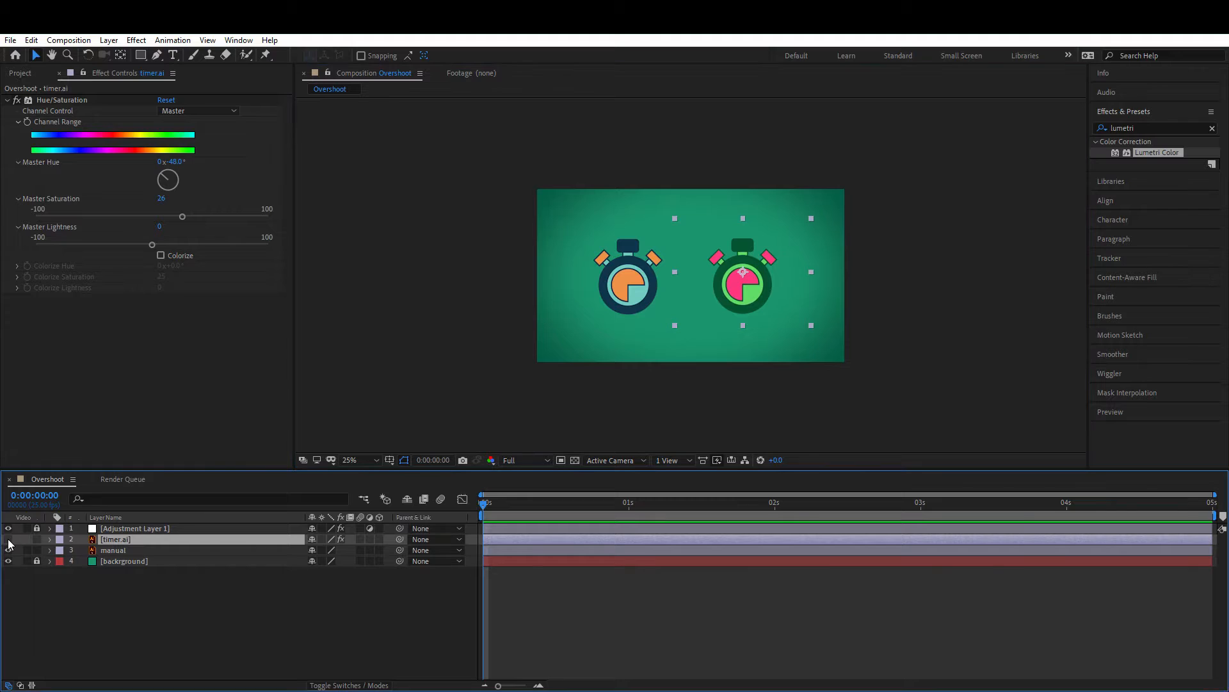
Step: Add Scale keyframes on the manual layer at 1 second and at 3 seconds
{"action": "left_click", "coordinate": [111, 550]}
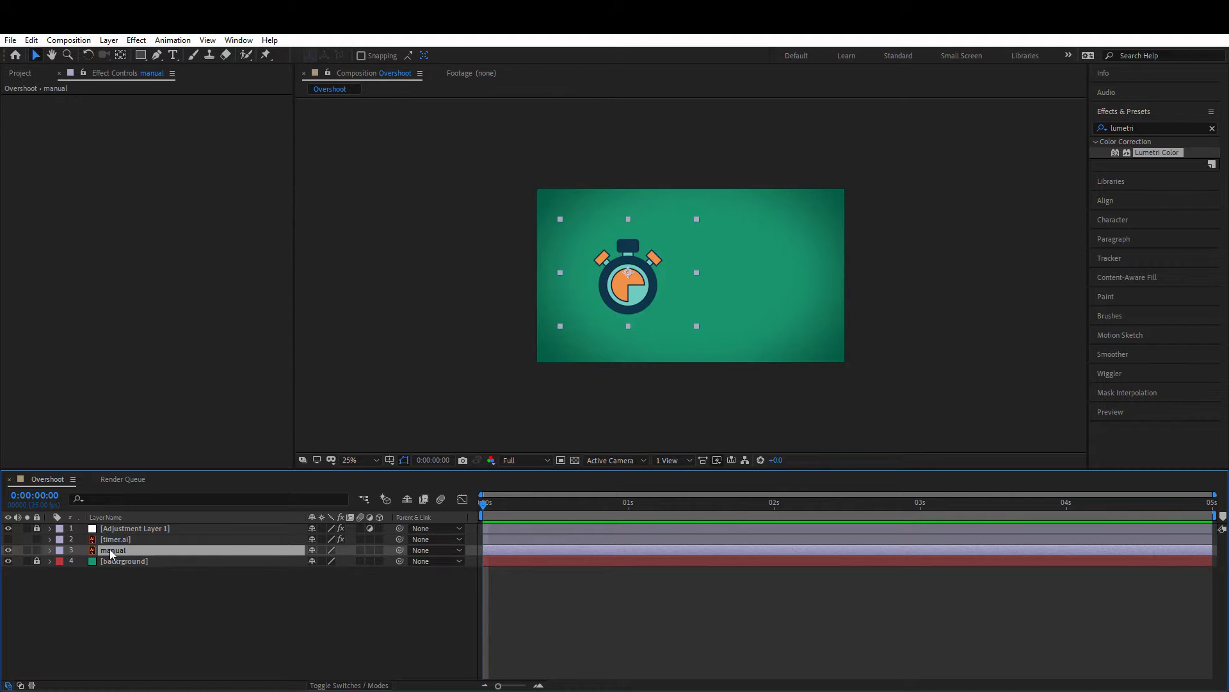
{"action": "key", "text": "s"}
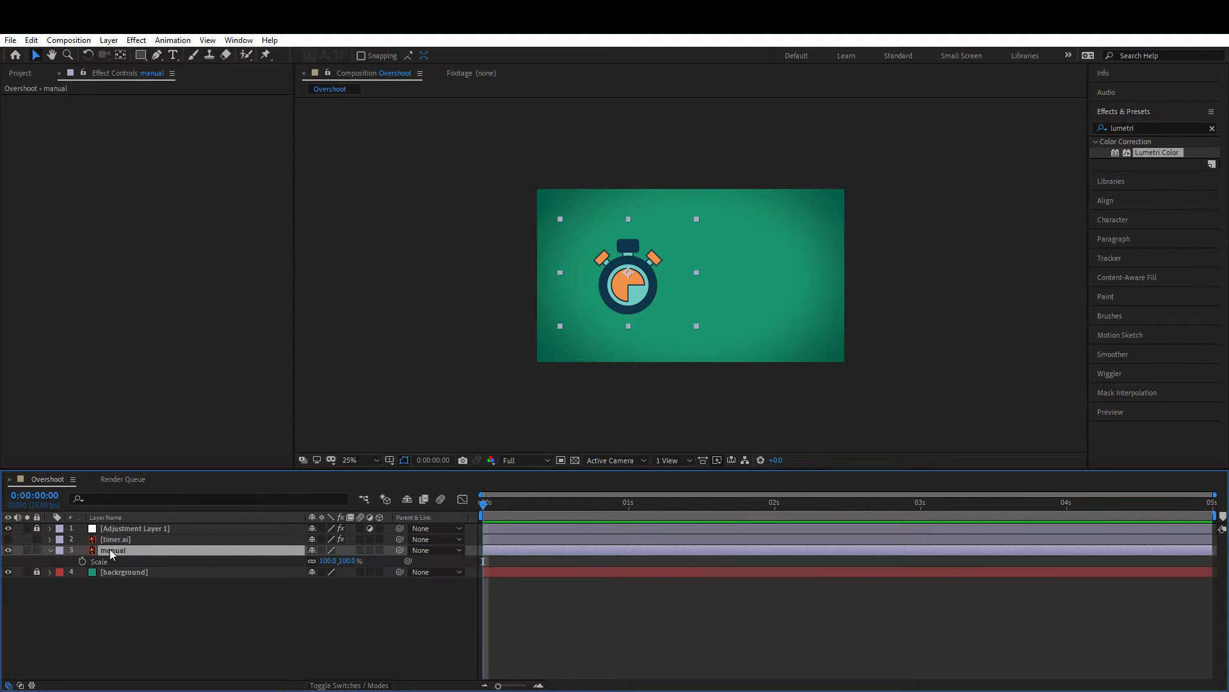
{"action": "left_click", "coordinate": [630, 508]}
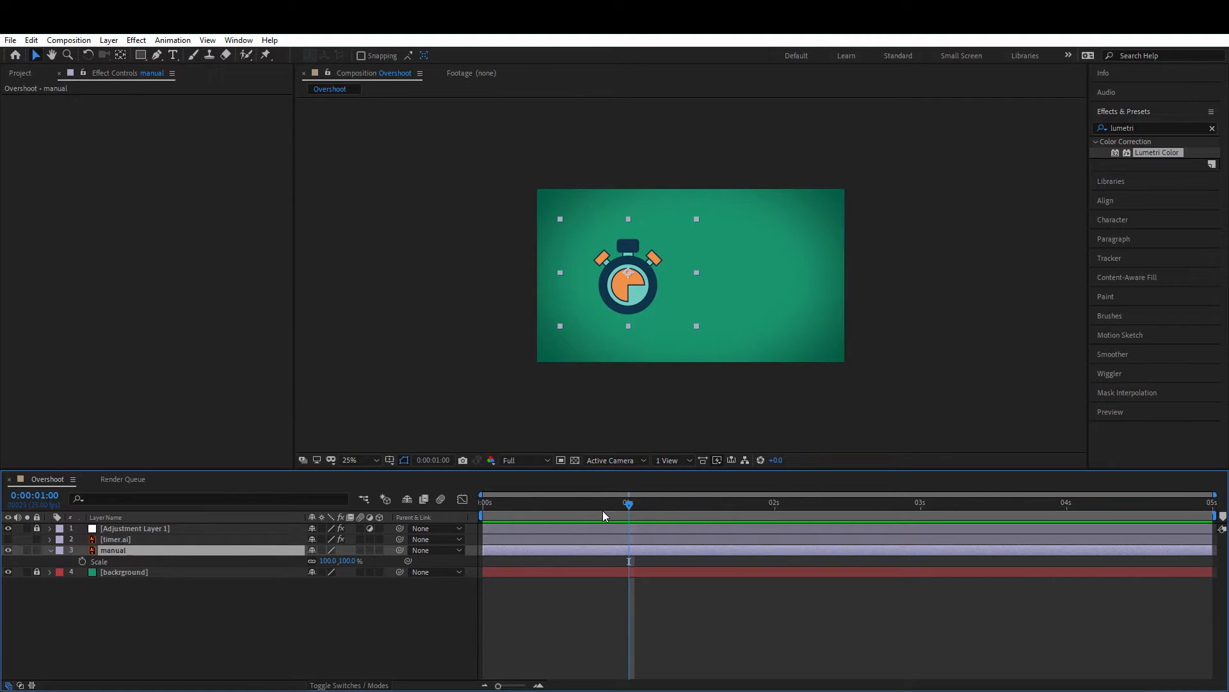
{"action": "left_click", "coordinate": [81, 562]}
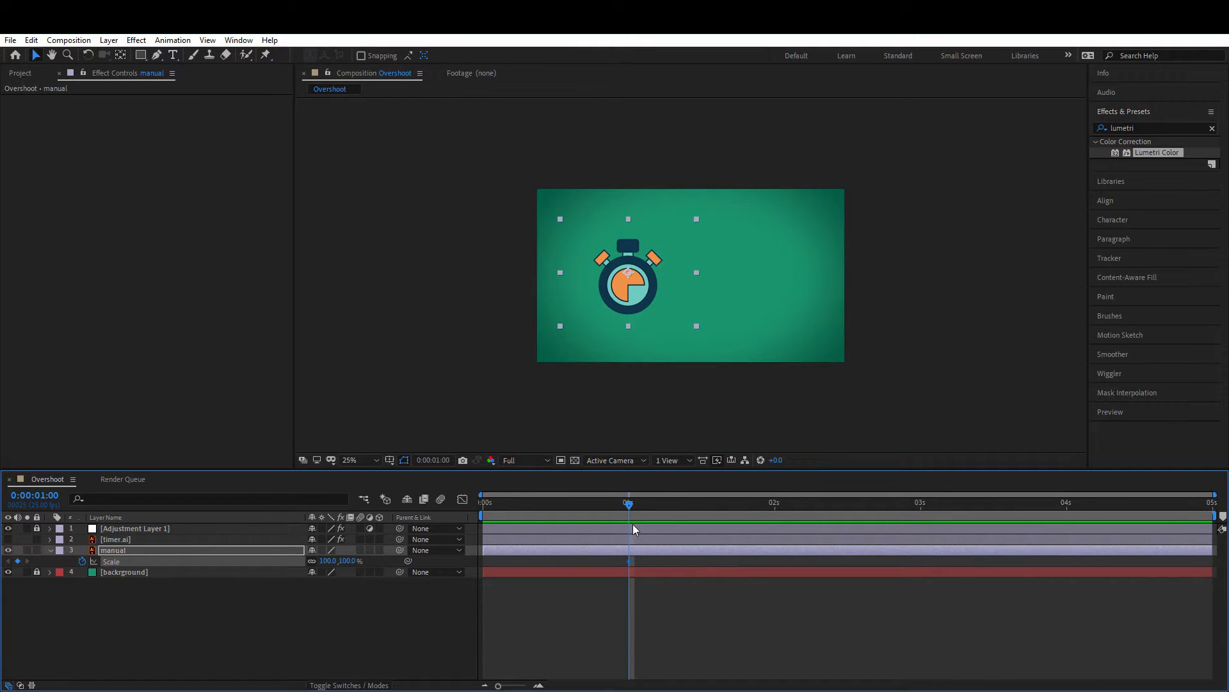
{"action": "left_click", "coordinate": [920, 503]}
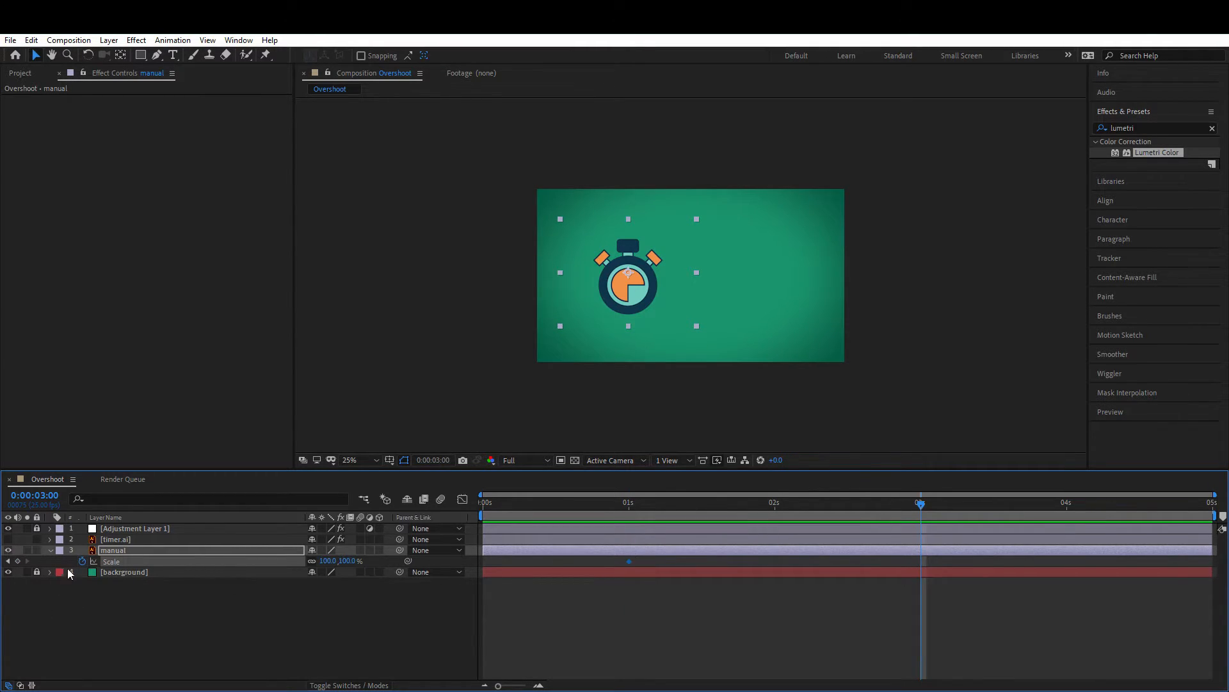
{"action": "left_click", "coordinate": [18, 561]}
Step: Set the manual layer's Scale to 0% at the 1-second keyframe
{"action": "mouse_move", "coordinate": [630, 505]}
{"action": "left_mouse_down"}
{"action": "mouse_move", "coordinate": [914, 508]}
{"action": "mouse_move", "coordinate": [626, 516]}
{"action": "left_mouse_up"}
{"action": "left_click", "coordinate": [328, 560]}
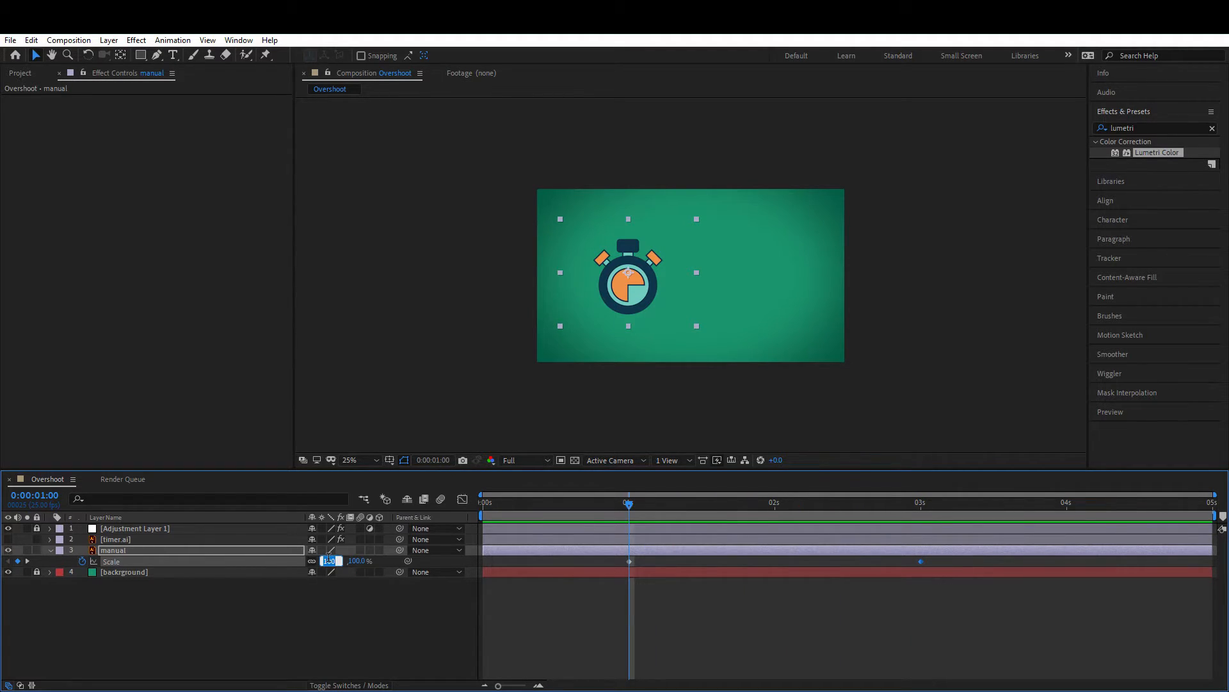
{"action": "type", "text": "0"}
{"action": "key", "text": "Return"}
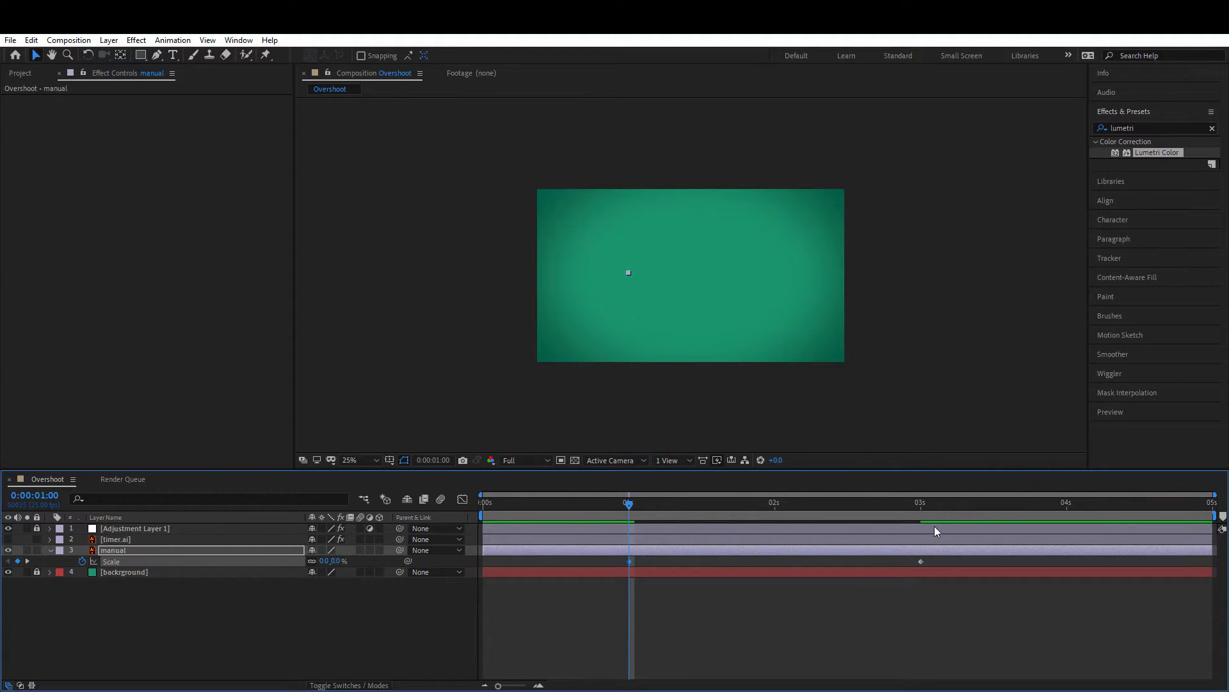
Step: Scrub the timeline after 1 second to preview the manual timer scaling up
{"action": "left_click", "coordinate": [916, 508]}
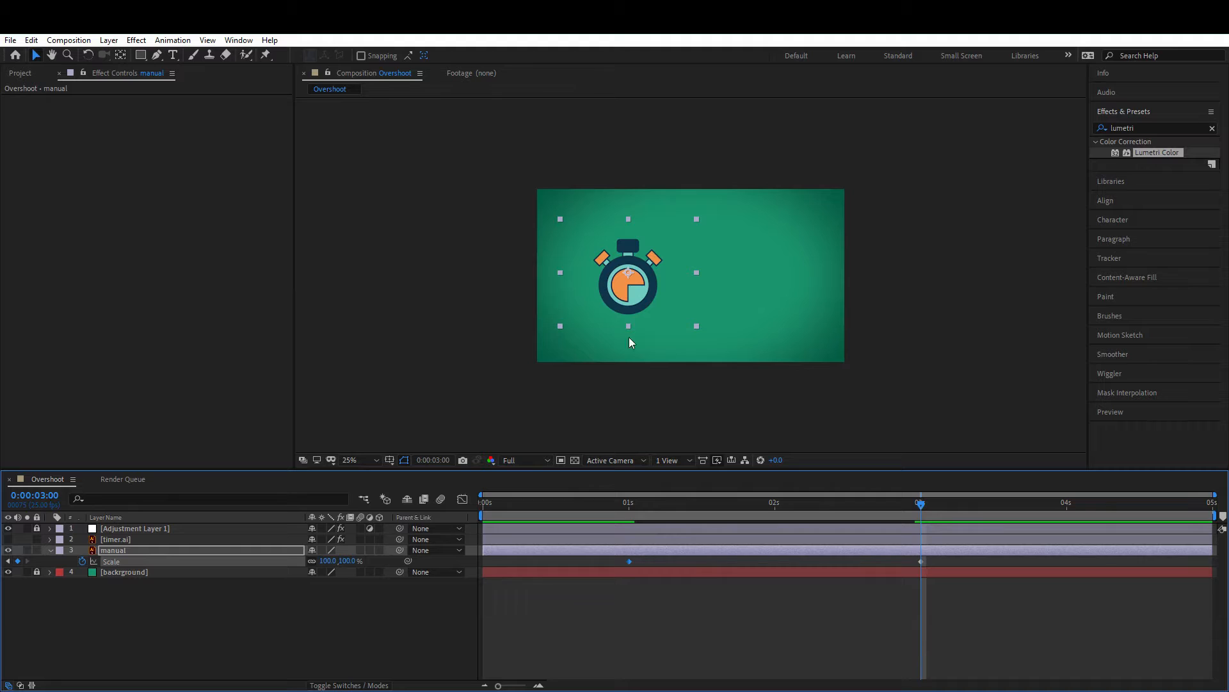
{"action": "left_click", "coordinate": [627, 503]}
{"action": "left_click_drag", "start_coordinate": [627, 503], "coordinate": [668, 501]}
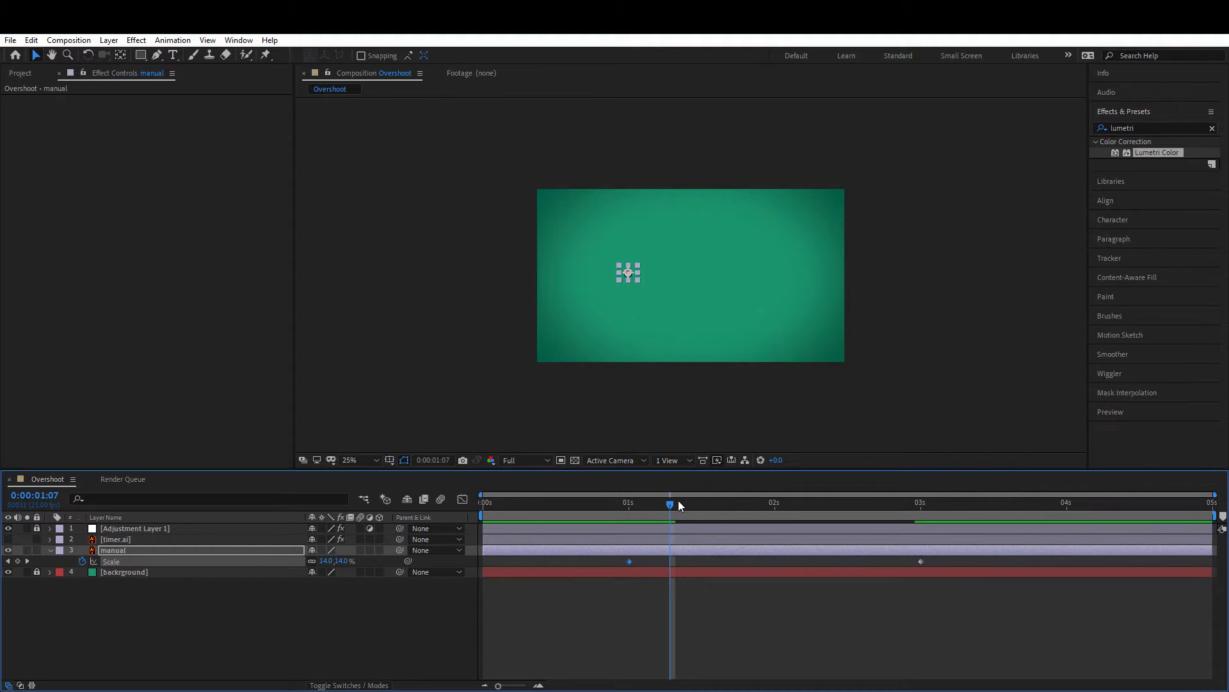
Step: Set the manual layer's Scale to 110% at about 1:09
{"action": "mouse_move", "coordinate": [663, 505]}
{"action": "left_mouse_down"}
{"action": "mouse_move", "coordinate": [640, 510]}
{"action": "mouse_move", "coordinate": [925, 512]}
{"action": "mouse_move", "coordinate": [680, 511]}
{"action": "left_mouse_up"}
{"action": "left_click", "coordinate": [325, 561]}
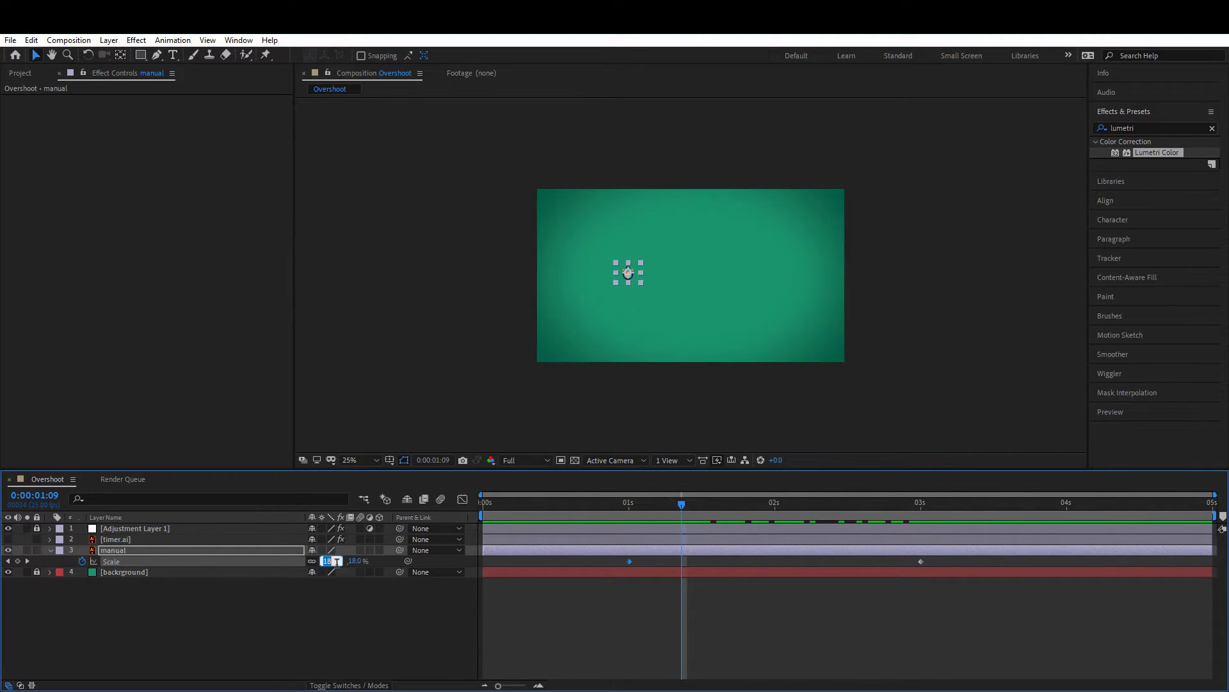
{"action": "type", "text": "110"}
{"action": "key", "text": "Return"}
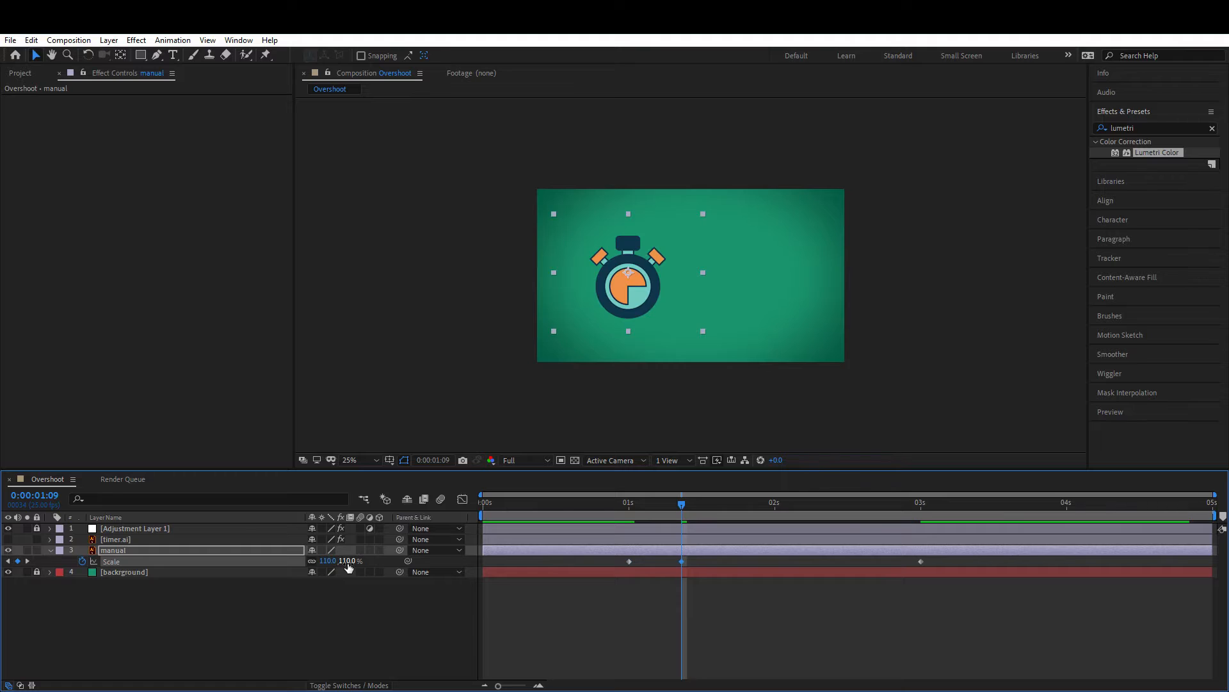
Step: Add Scale keyframes of about 89% at 1:20, 104% at 2:06 and 94% at 2:15 on the manual layer
{"action": "left_click", "coordinate": [746, 505]}
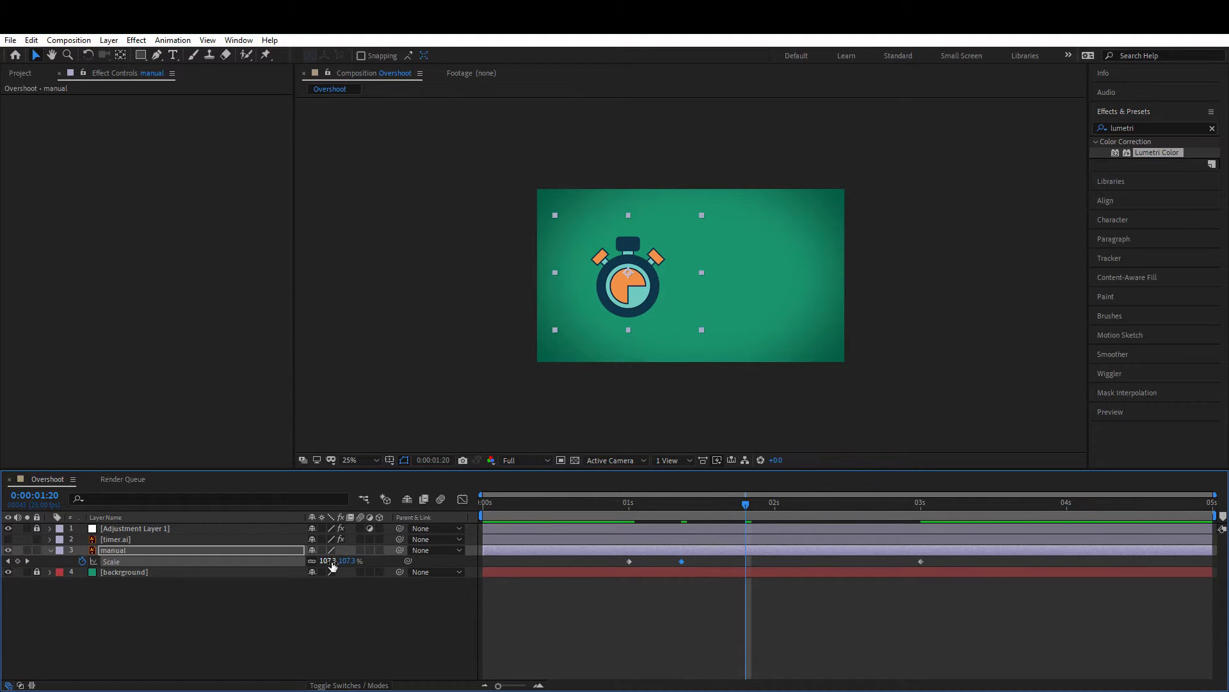
{"action": "mouse_move", "coordinate": [328, 561]}
{"action": "left_mouse_down"}
{"action": "mouse_move", "coordinate": [285, 561]}
{"action": "mouse_move", "coordinate": [311, 556]}
{"action": "left_mouse_up"}
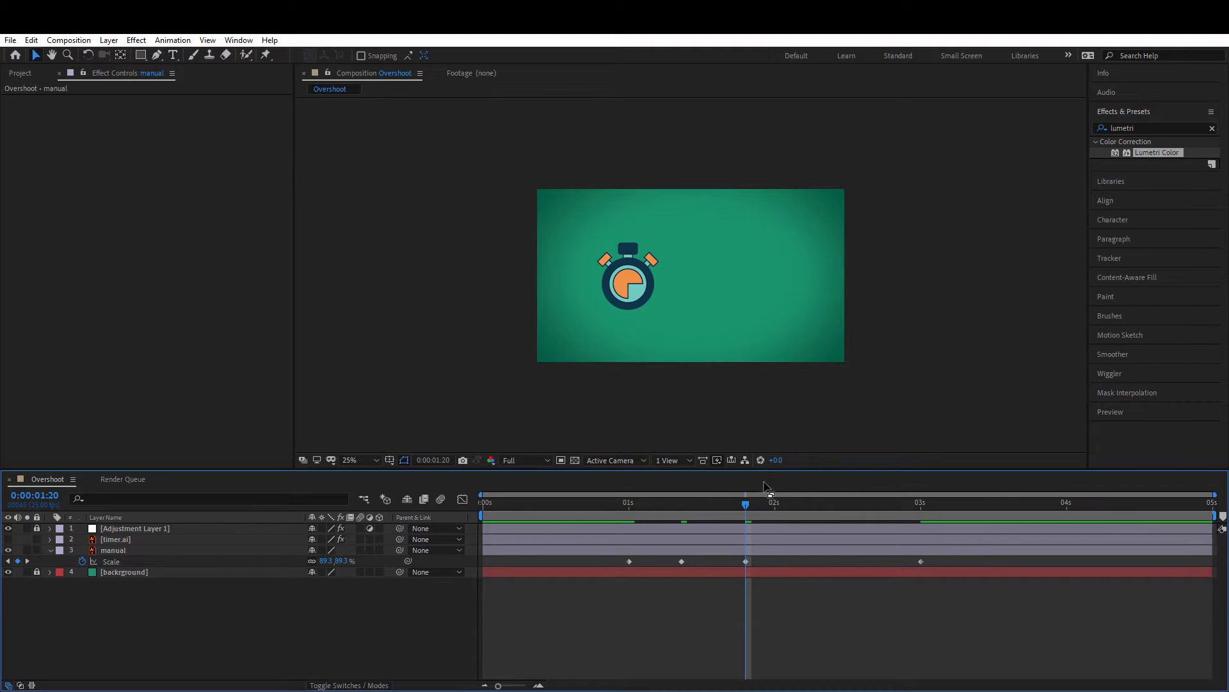
{"action": "left_click", "coordinate": [809, 506]}
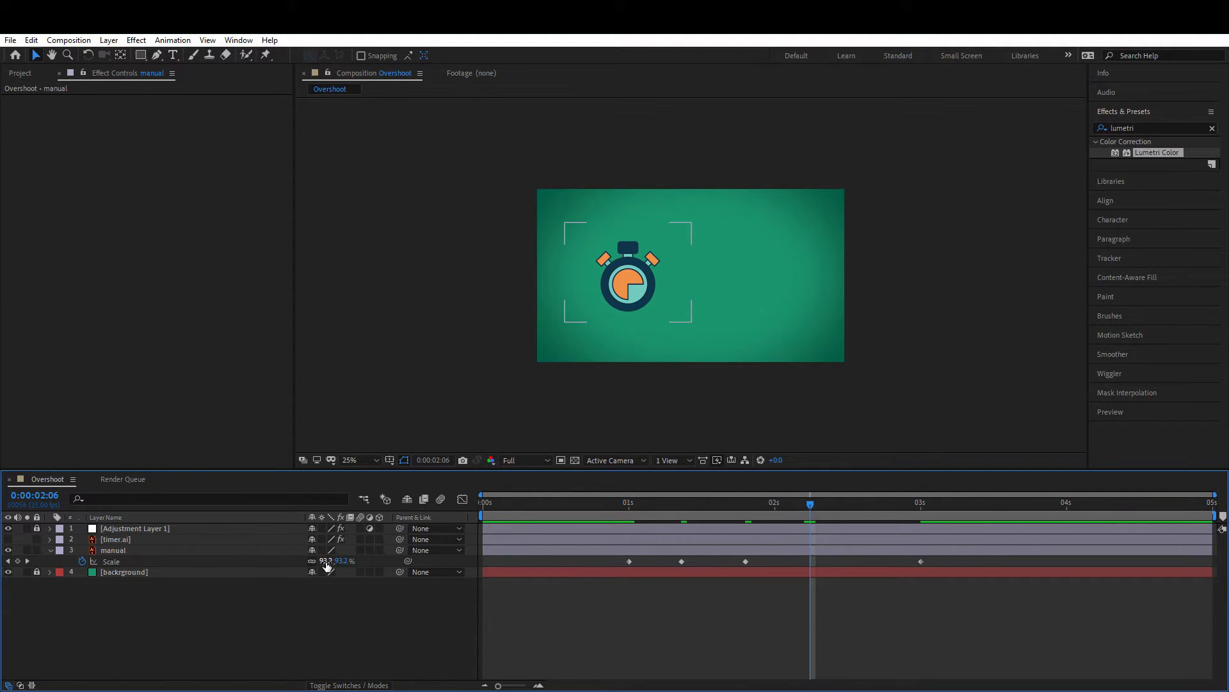
{"action": "left_click_drag", "start_coordinate": [326, 561], "coordinate": [327, 563]}
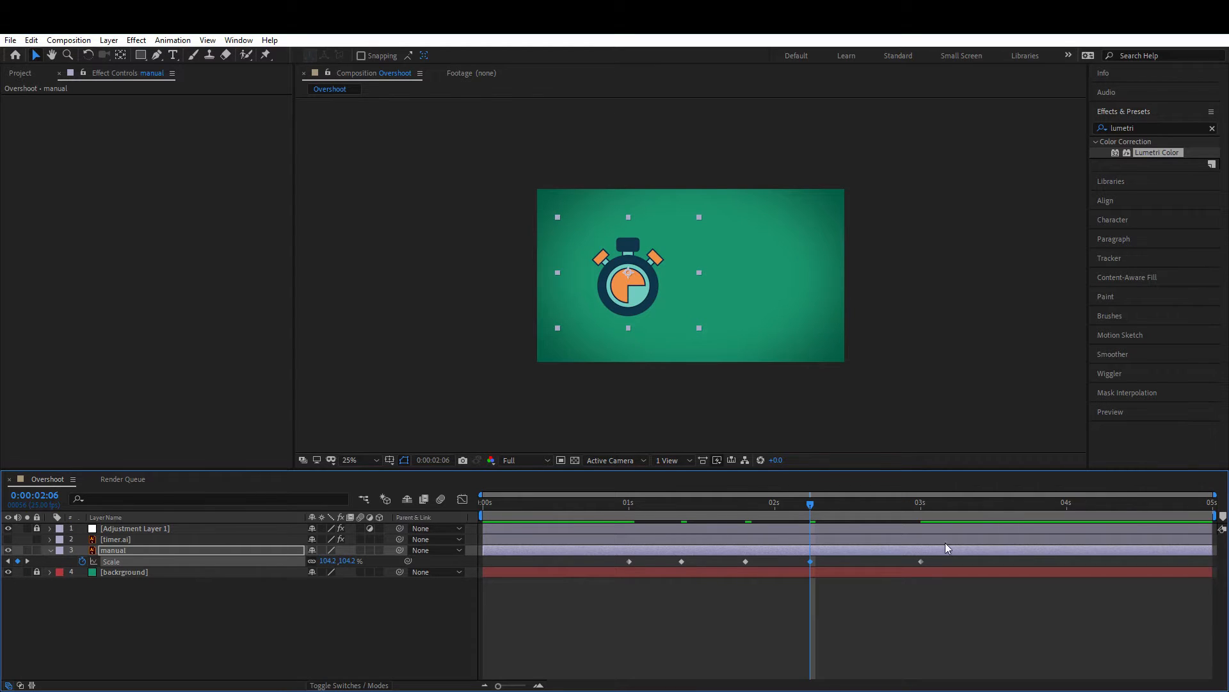
{"action": "left_click", "coordinate": [863, 507]}
{"action": "left_click_drag", "start_coordinate": [337, 561], "coordinate": [327, 563]}
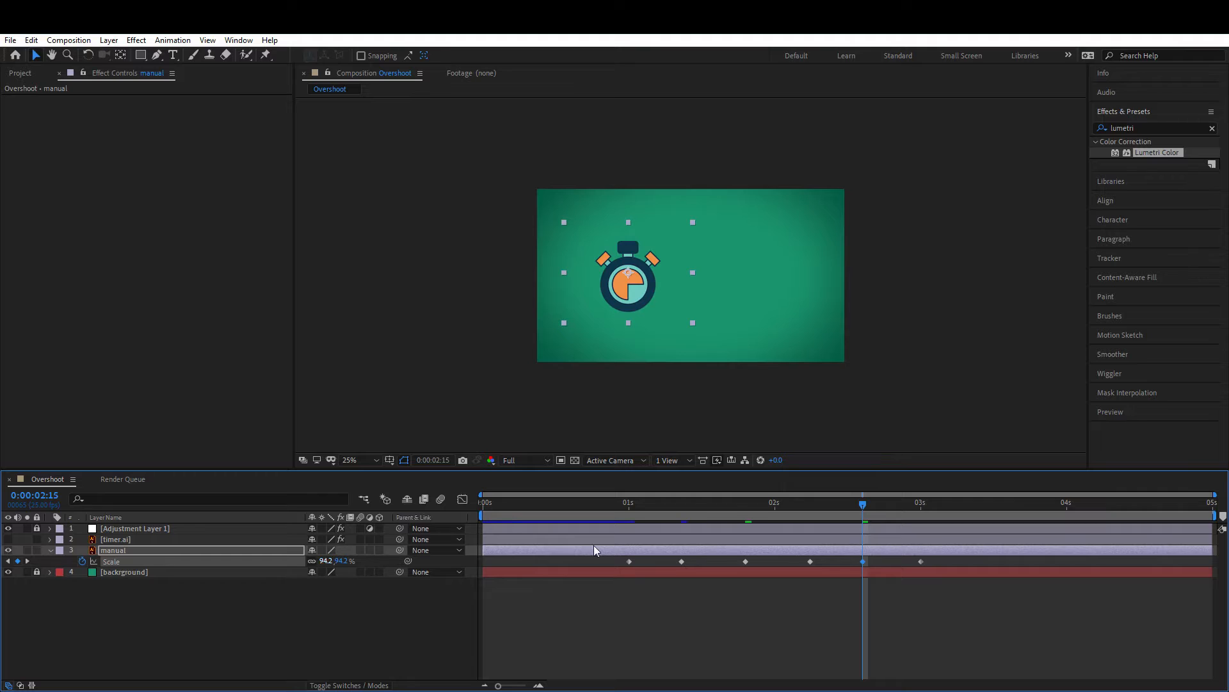
Step: Preview the manual timer's scale animation from the start
{"action": "left_click_drag", "start_coordinate": [669, 507], "coordinate": [491, 495]}
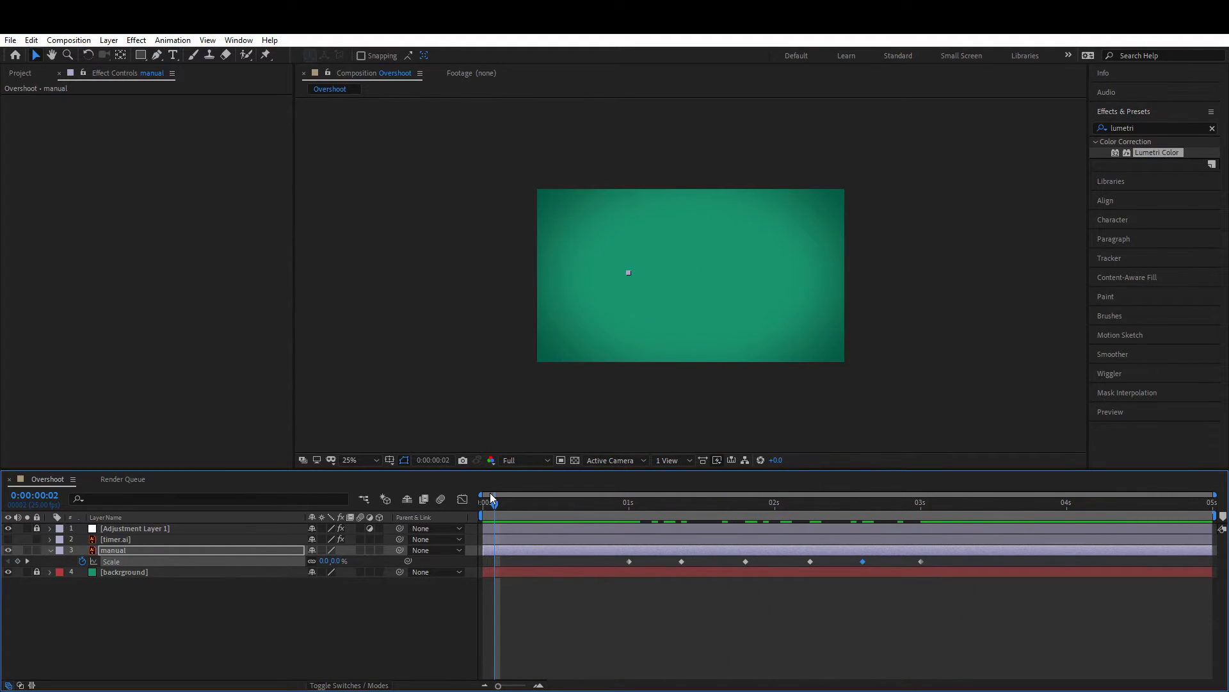
{"action": "key", "text": "space"}
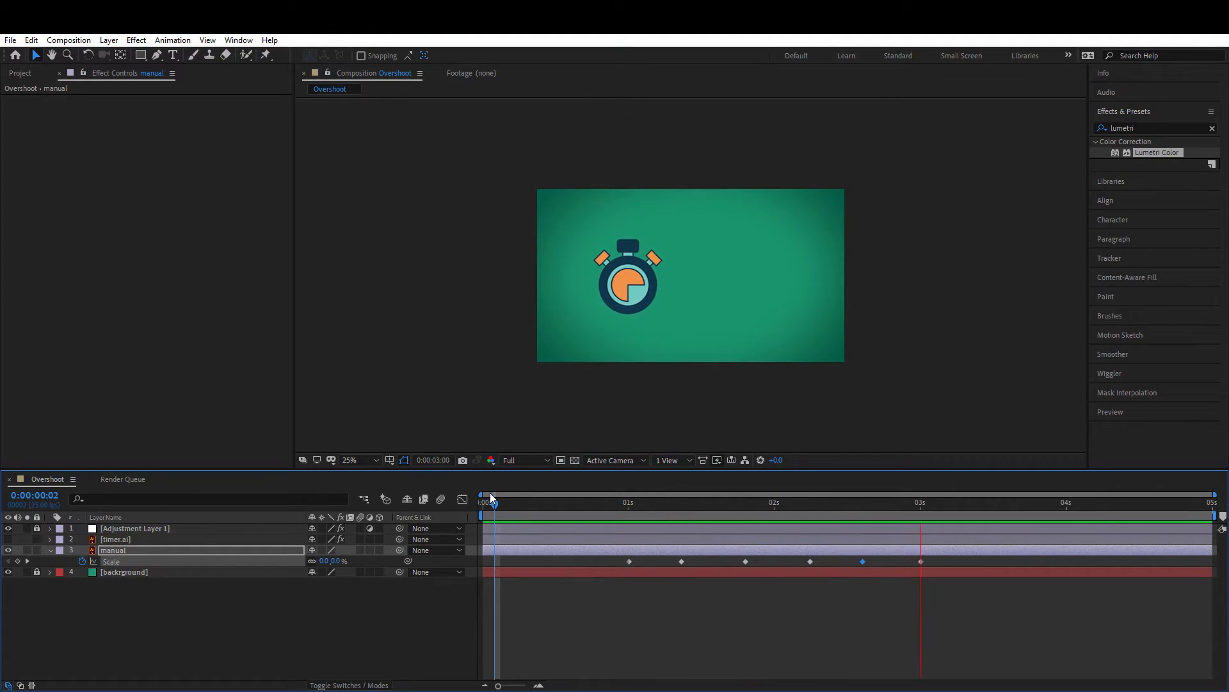
{"action": "left_click", "coordinate": [634, 503]}
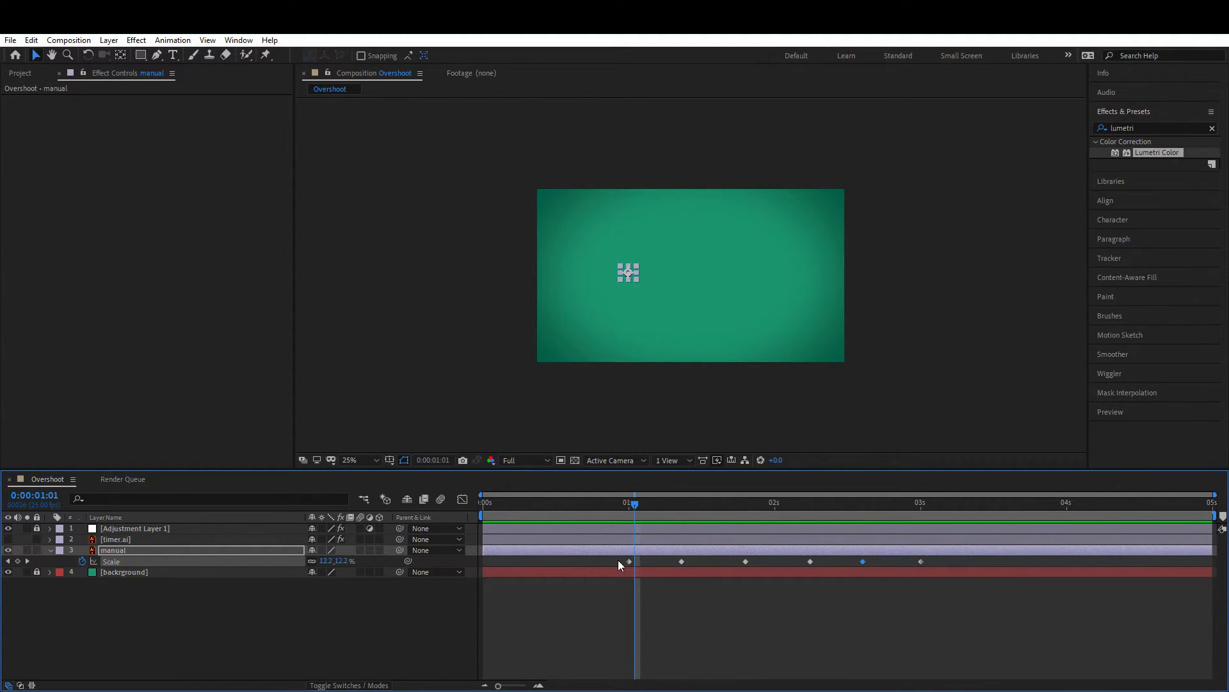
{"action": "left_click_drag", "start_coordinate": [619, 560], "coordinate": [949, 562]}
{"action": "key", "text": "a"}
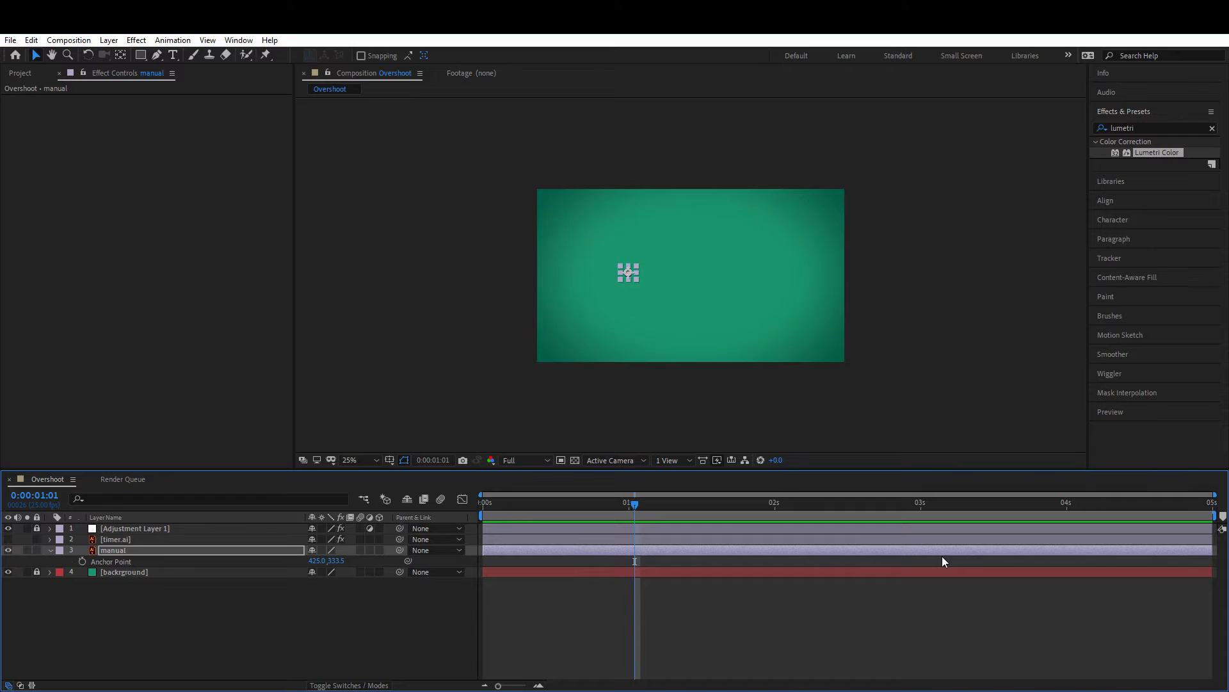
{"action": "key", "text": "ctrl+z"}
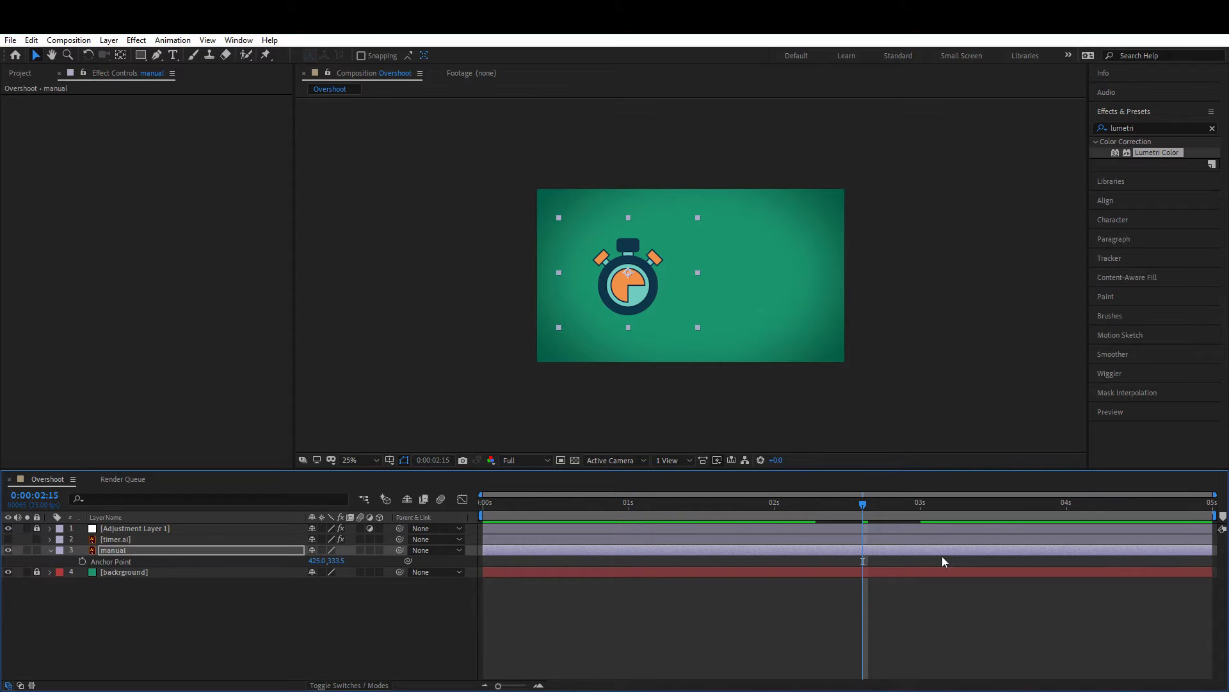
{"action": "key", "text": "ctrl+z"}
{"action": "left_click", "coordinate": [546, 593]}
{"action": "left_click", "coordinate": [121, 552]}
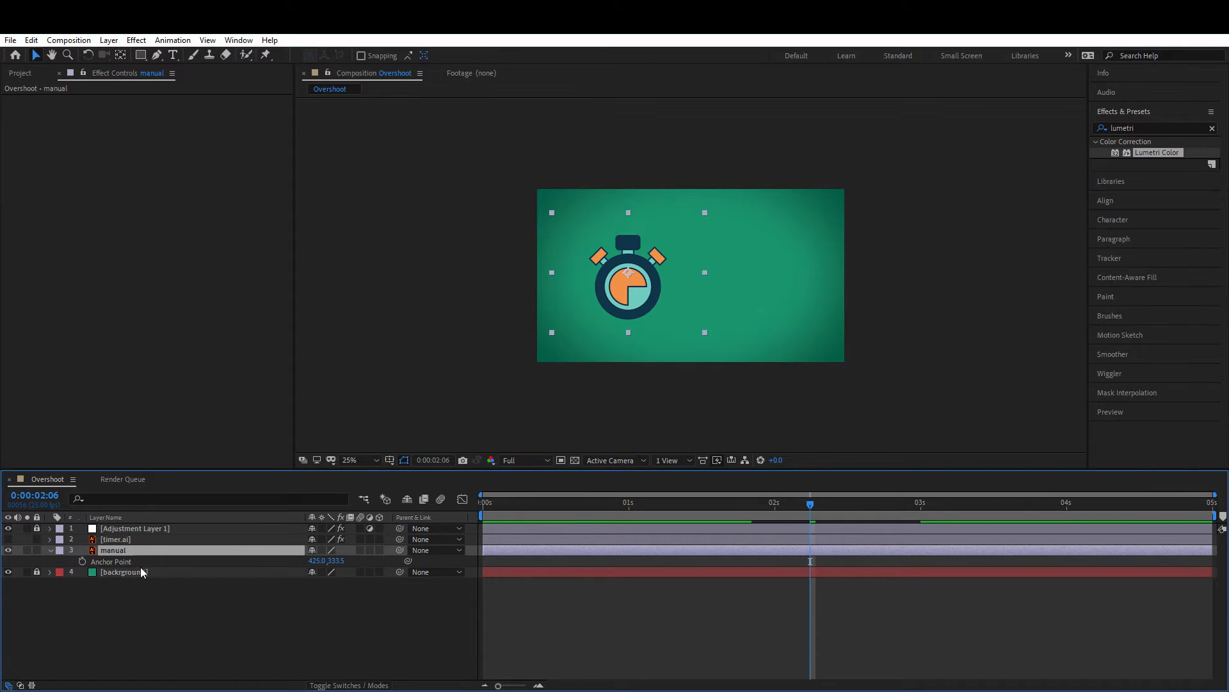
Step: Show the manual layer's Scale property and apply Easy Ease to all its keyframes
{"action": "key", "text": "s"}
{"action": "left_click_drag", "start_coordinate": [607, 559], "coordinate": [950, 565]}
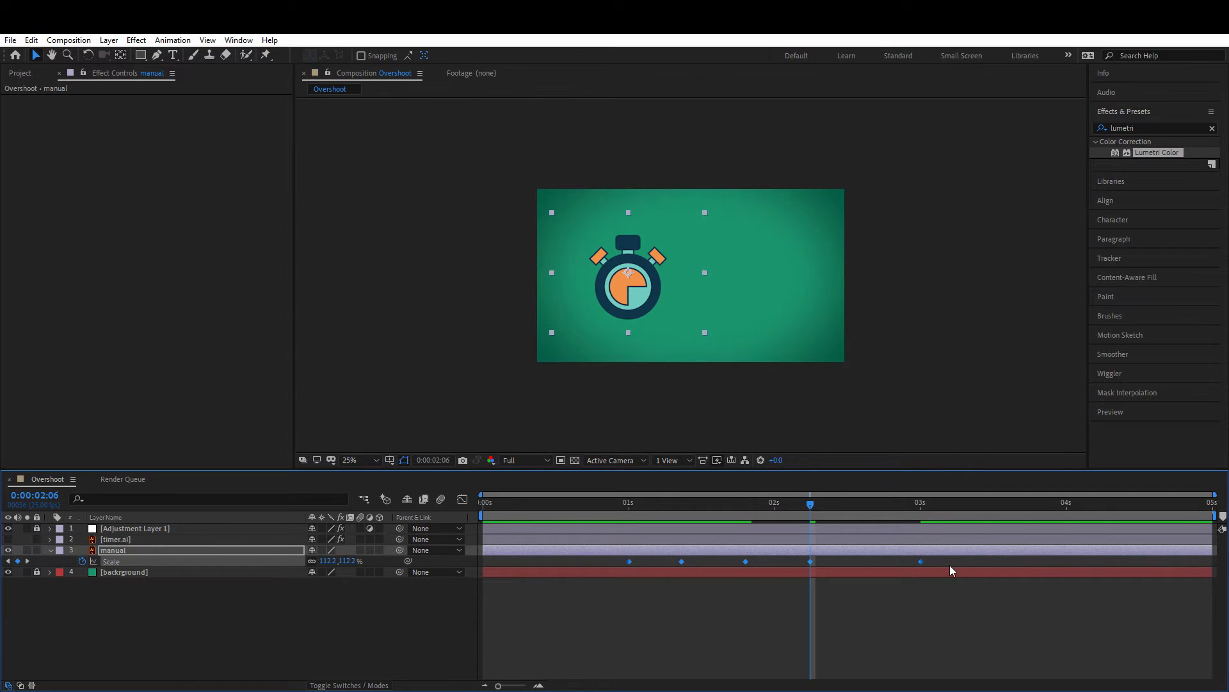
Step: Preview the eased scale animation from 1 second
{"action": "left_click", "coordinate": [627, 506]}
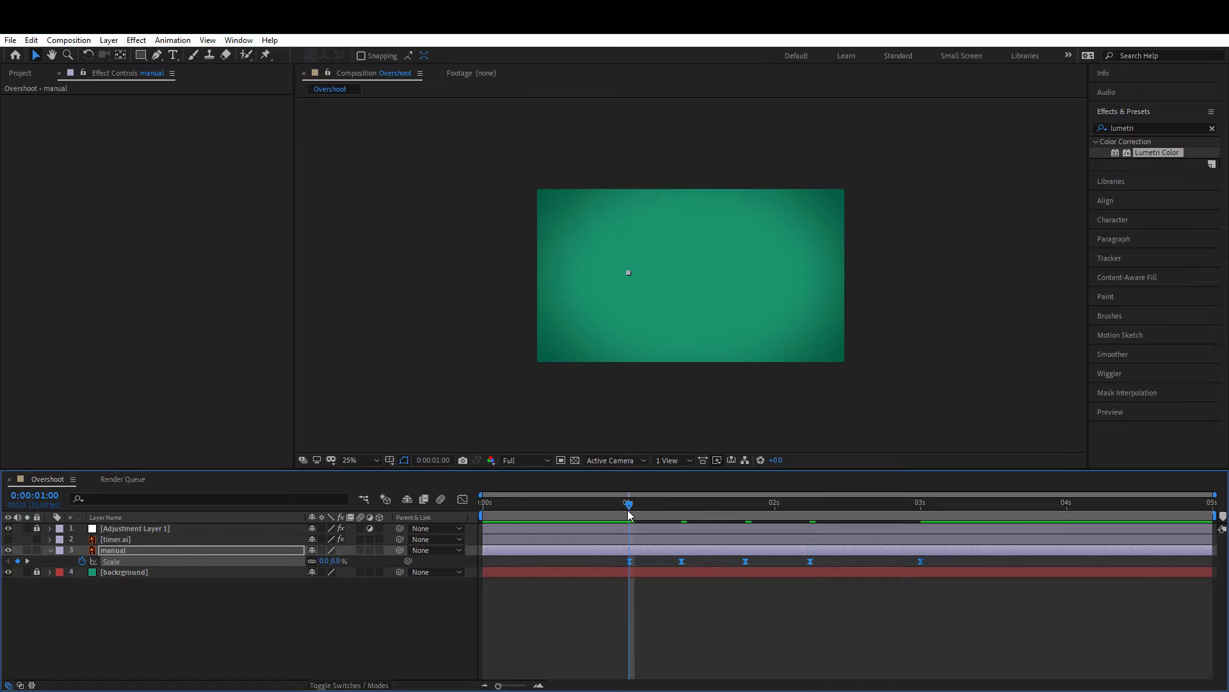
{"action": "key", "text": "space"}
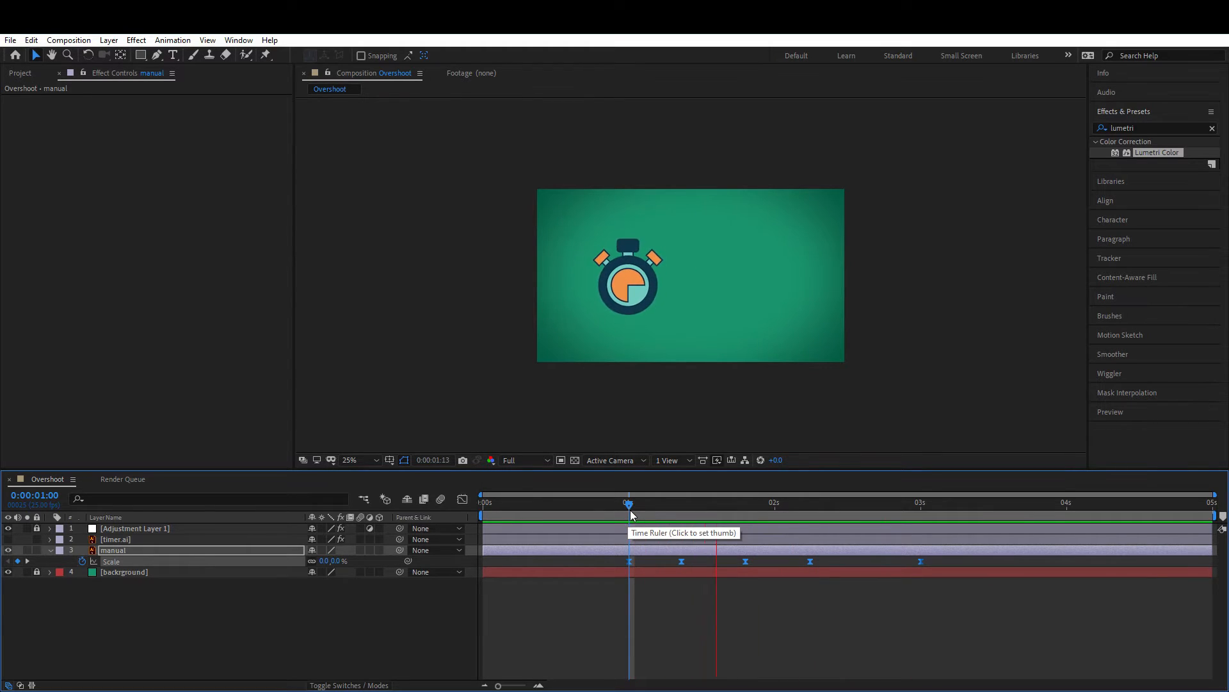
{"action": "left_click", "coordinate": [636, 504]}
{"action": "left_click_drag", "start_coordinate": [638, 505], "coordinate": [671, 503]}
Step: Retime the middle Scale keyframes to about 1:13, 2:00 and 2:11
{"action": "left_click", "coordinate": [819, 561]}
{"action": "left_click_drag", "start_coordinate": [809, 563], "coordinate": [843, 562]}
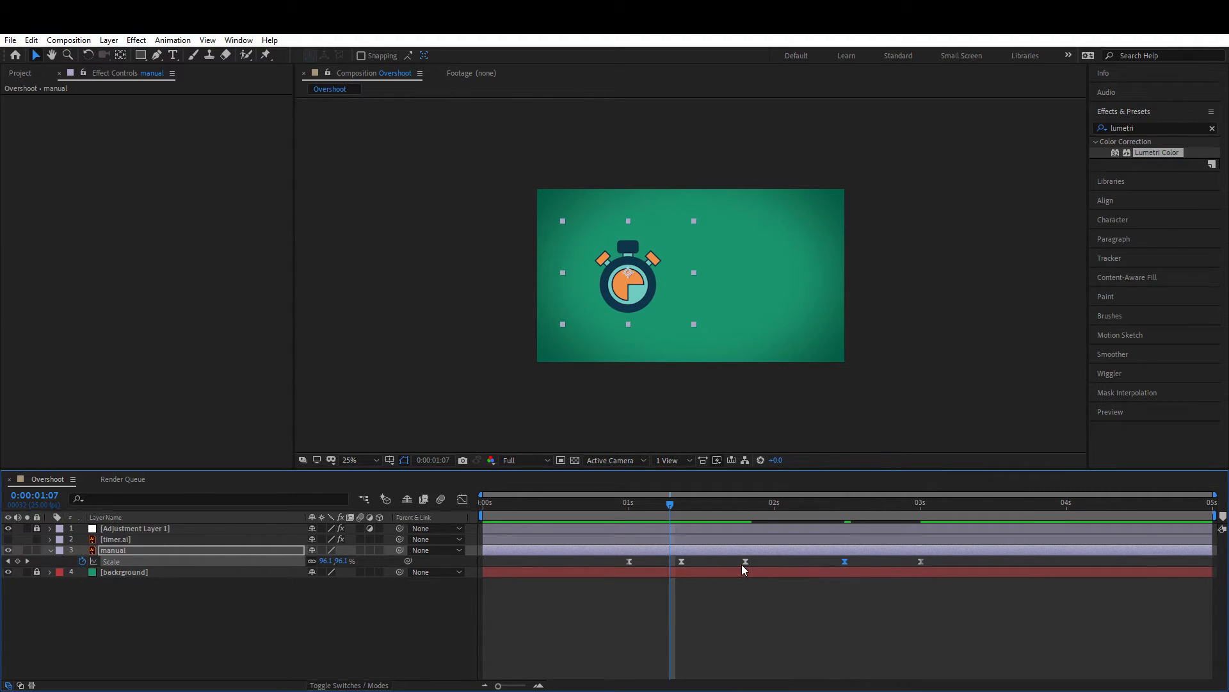
{"action": "left_click_drag", "start_coordinate": [744, 563], "coordinate": [775, 562]}
{"action": "left_click_drag", "start_coordinate": [681, 561], "coordinate": [694, 563]}
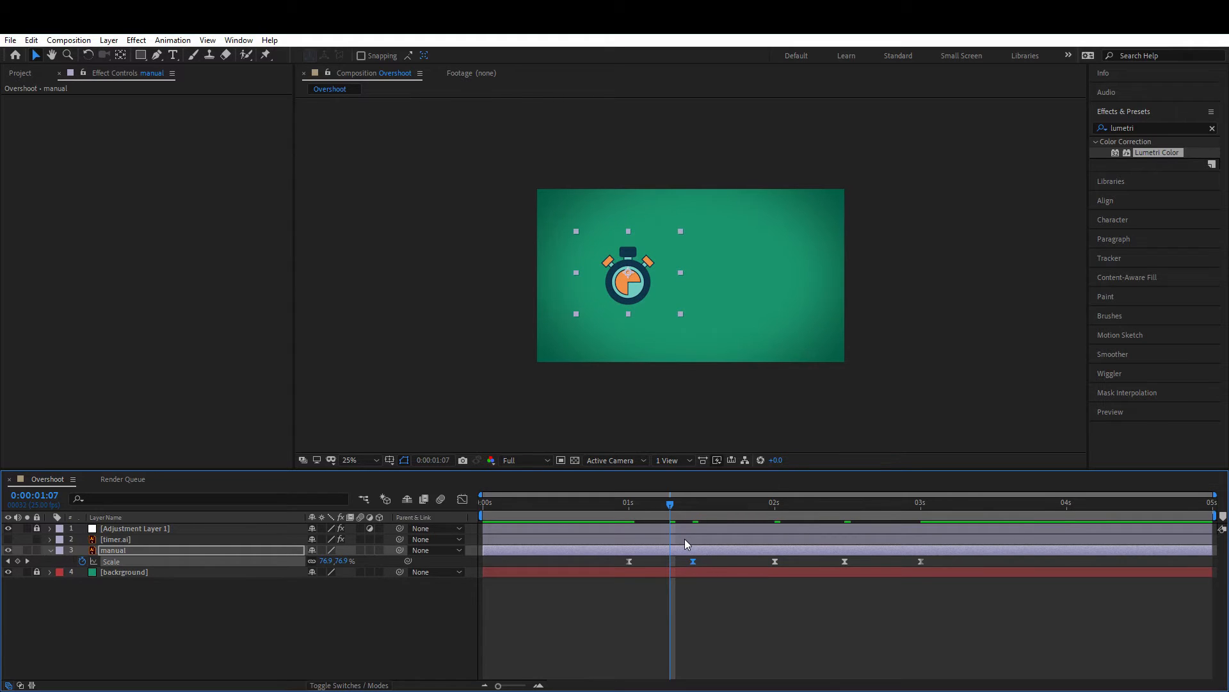
{"action": "left_click_drag", "start_coordinate": [666, 509], "coordinate": [852, 563]}
{"action": "left_click", "coordinate": [845, 561]}
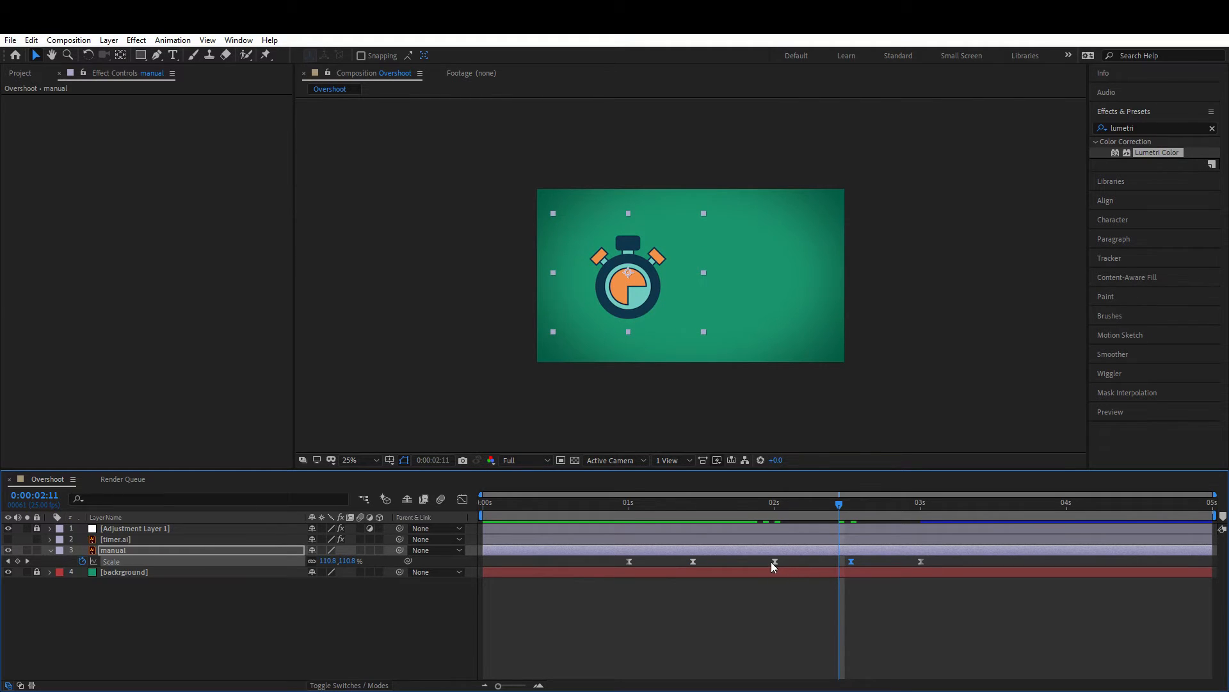
Step: Preview the retimed scale animation from the start
{"action": "key", "text": "Home"}
{"action": "key", "text": "space"}
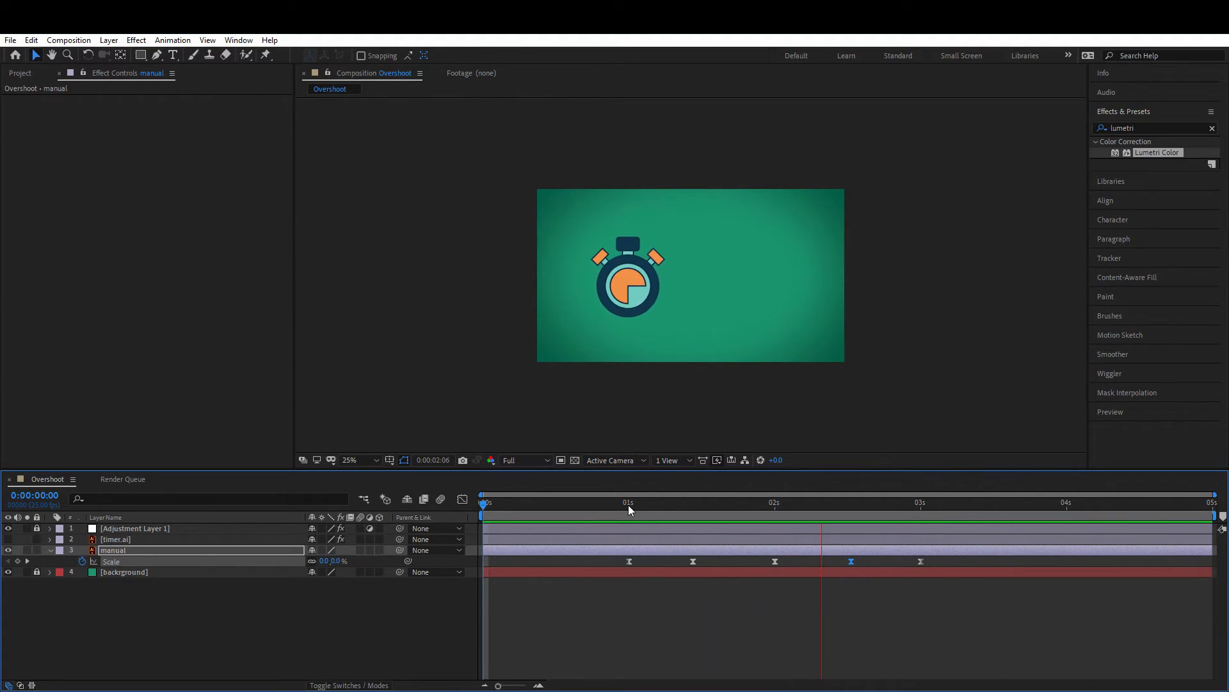
{"action": "left_click", "coordinate": [628, 505]}
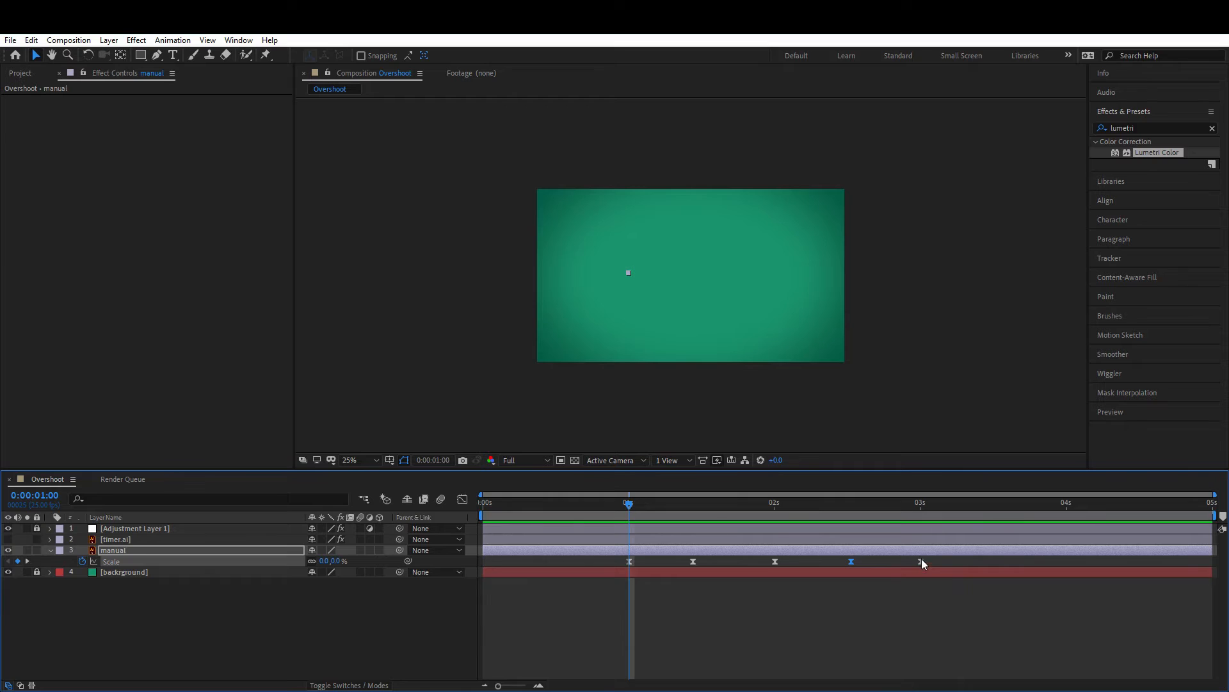
Step: Compress the Scale keyframes' timing so the last keyframe moves from 3 seconds to about 2:02
{"action": "left_click_drag", "start_coordinate": [935, 555], "coordinate": [801, 564]}
{"action": "left_click_drag", "start_coordinate": [562, 509], "coordinate": [474, 516]}
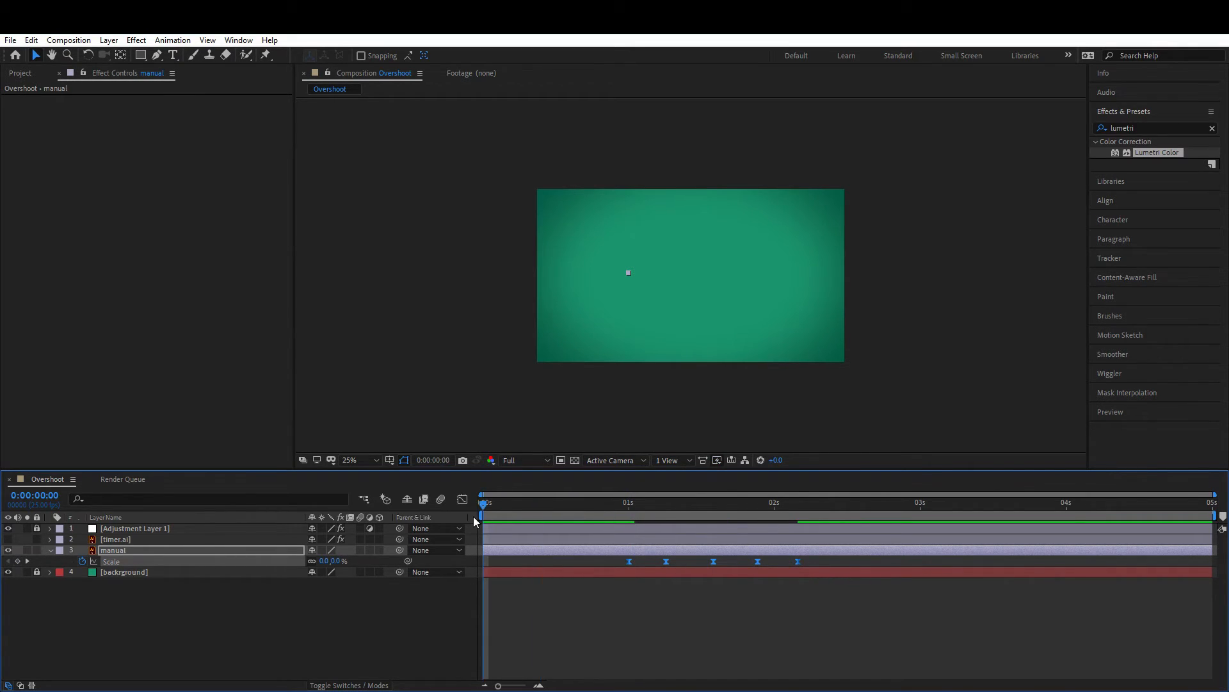
{"action": "key", "text": "space"}
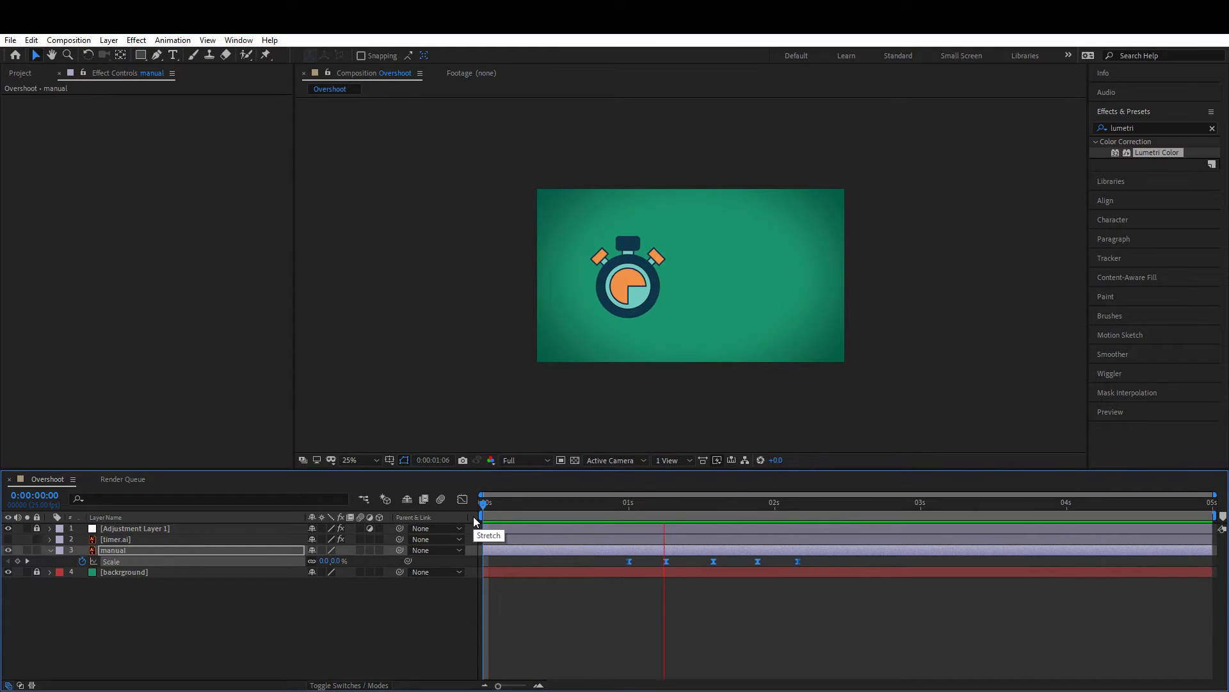
Step: Move the third Scale keyframe to 1:13
{"action": "left_click_drag", "start_coordinate": [652, 506], "coordinate": [705, 507]}
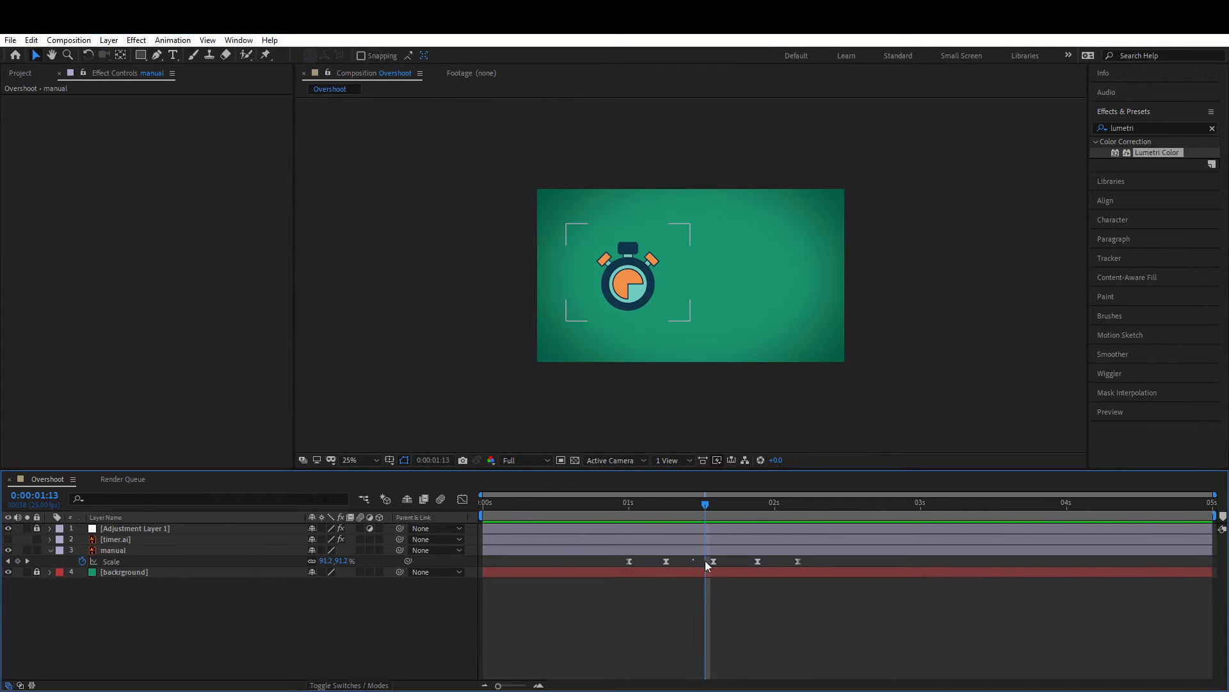
{"action": "left_click_drag", "start_coordinate": [713, 561], "coordinate": [705, 563]}
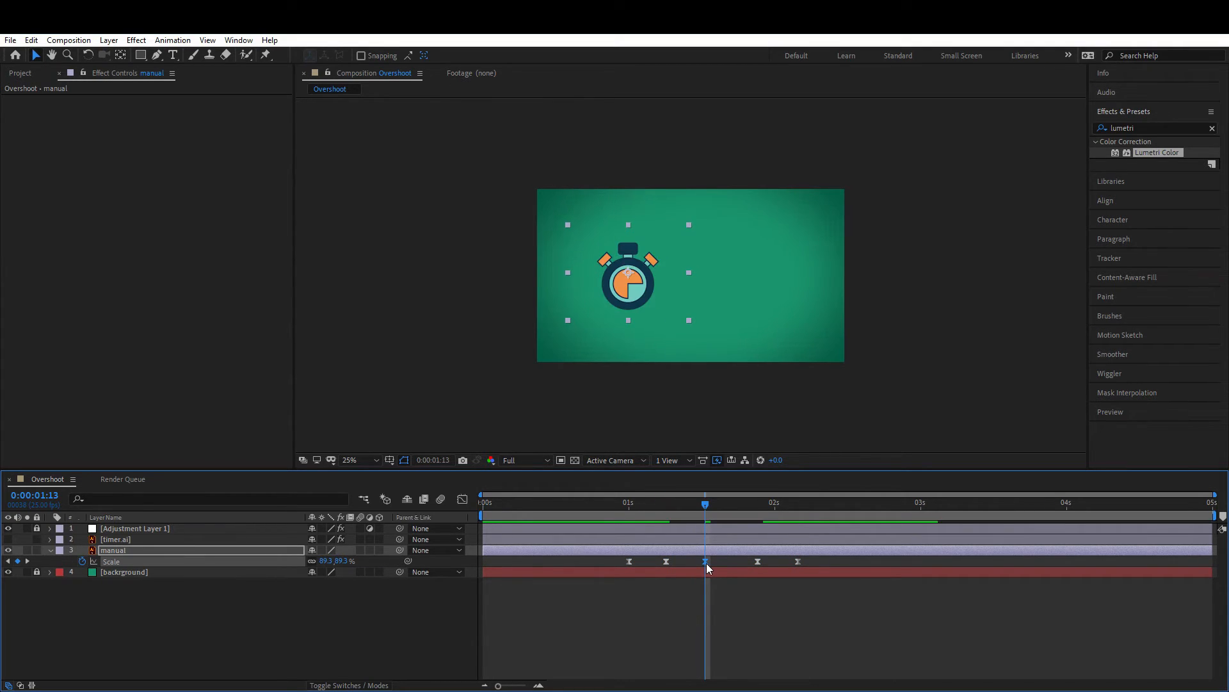
{"action": "left_click", "coordinate": [757, 562]}
Step: Preview the tightened scale animation from the start
{"action": "key", "text": "Home"}
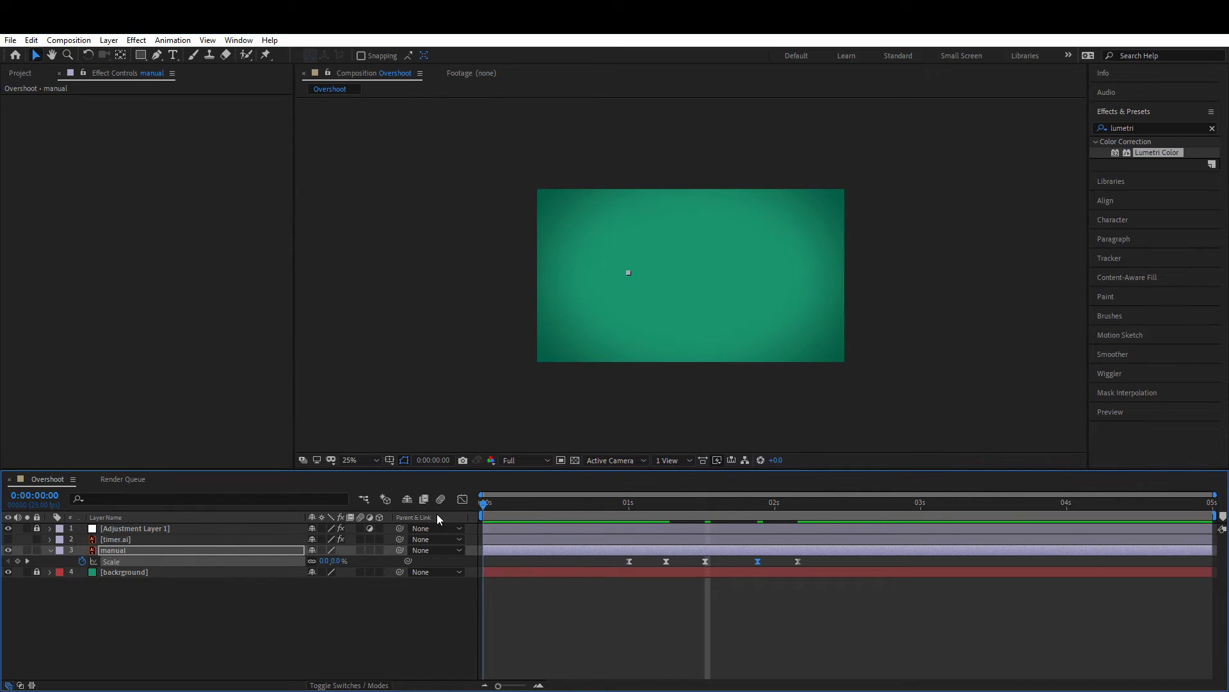
{"action": "key", "text": "space"}
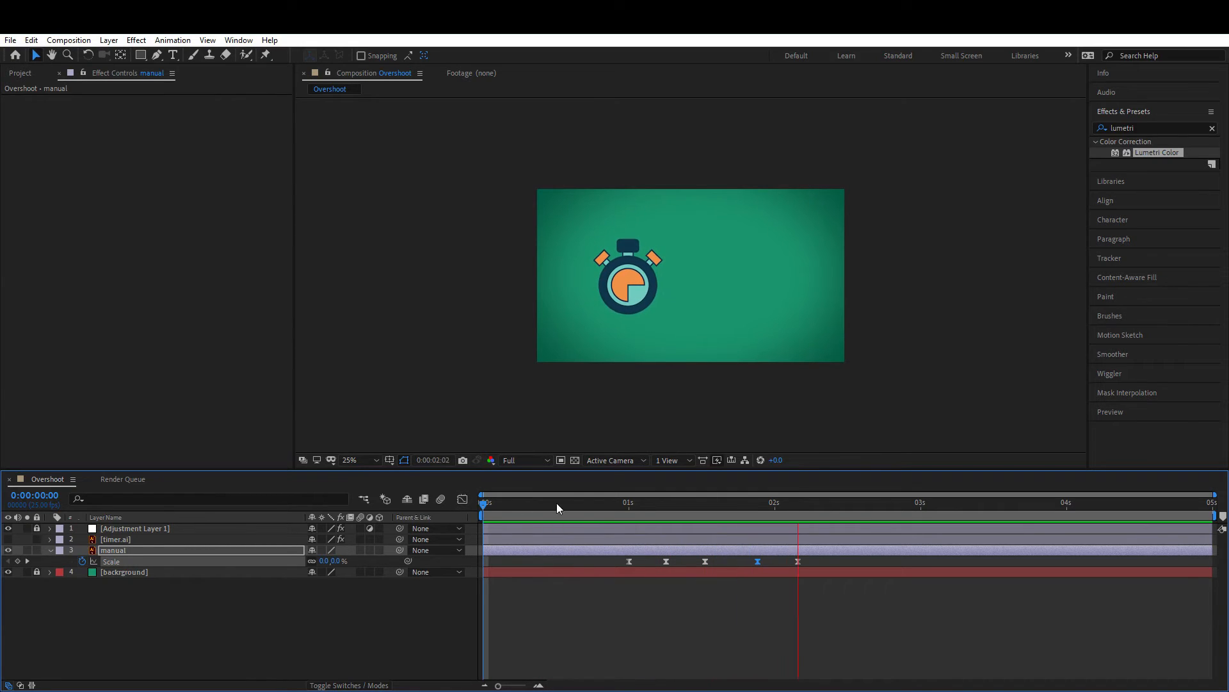
{"action": "left_click", "coordinate": [648, 505]}
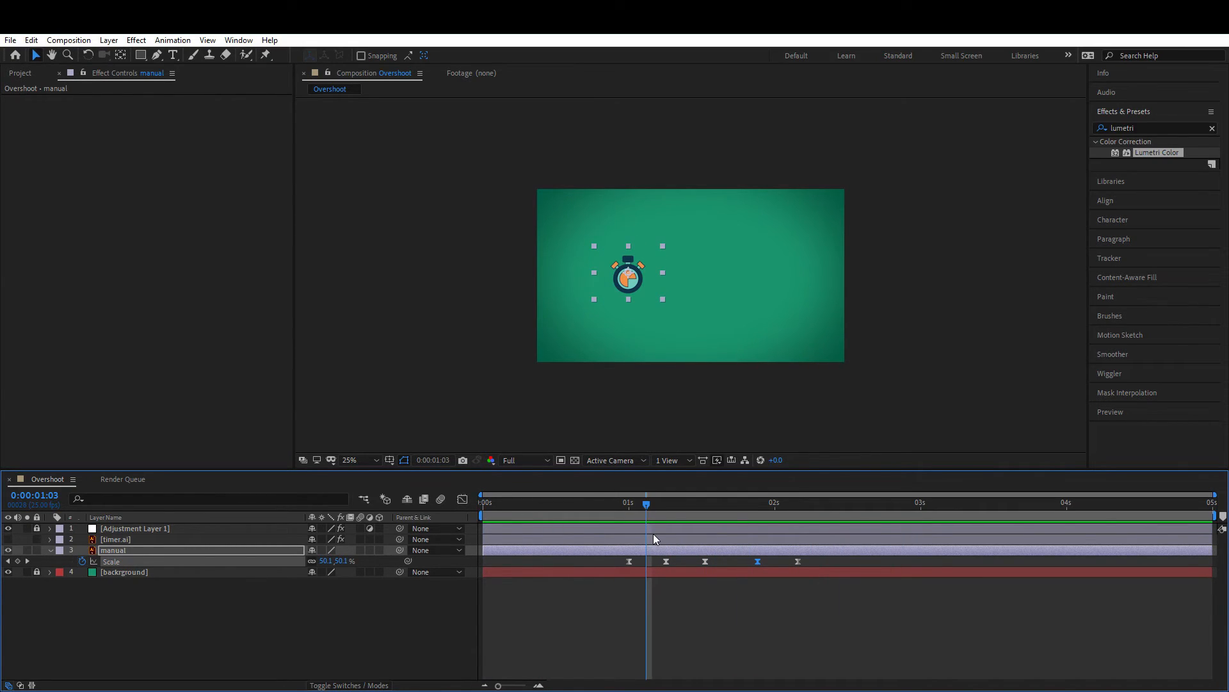
Step: In the Graph Editor, lengthen the Bezier handle of the first overshoot peak on the Scale curve
{"action": "left_click_drag", "start_coordinate": [616, 556], "coordinate": [831, 563]}
{"action": "left_click", "coordinate": [462, 499]}
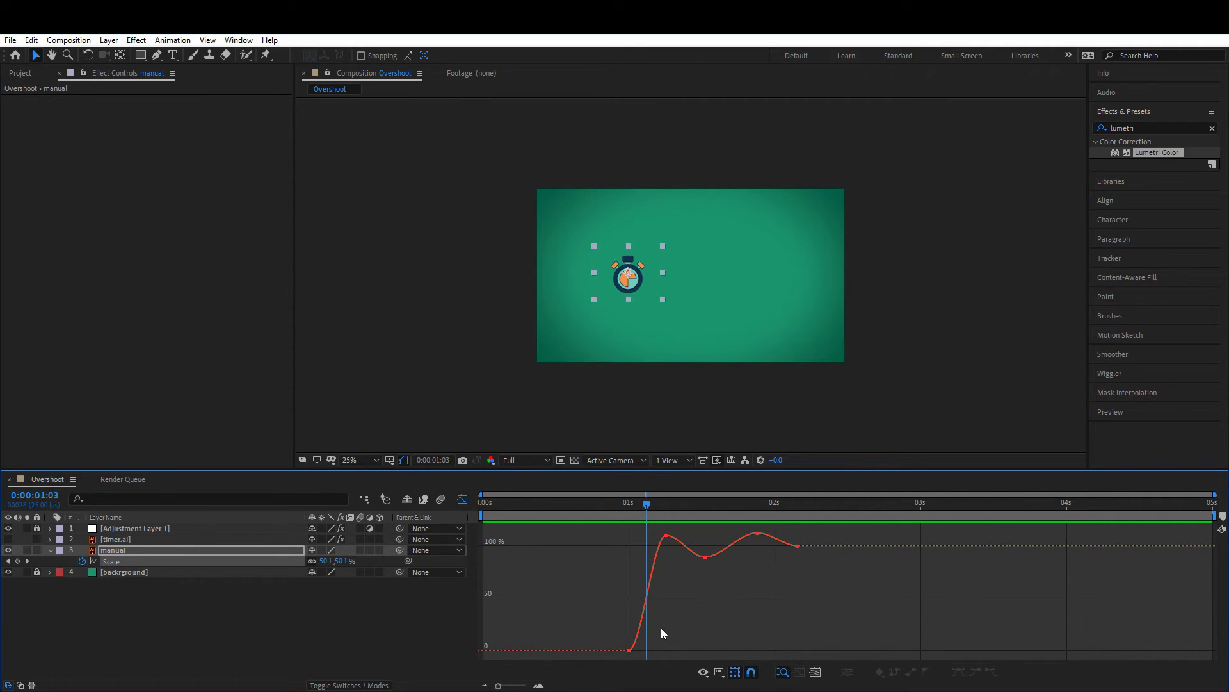
{"action": "left_click", "coordinate": [629, 650]}
{"action": "left_click", "coordinate": [709, 578]}
{"action": "left_click", "coordinate": [705, 556]}
{"action": "left_click", "coordinate": [666, 534]}
{"action": "left_click_drag", "start_coordinate": [679, 536], "coordinate": [652, 547]}
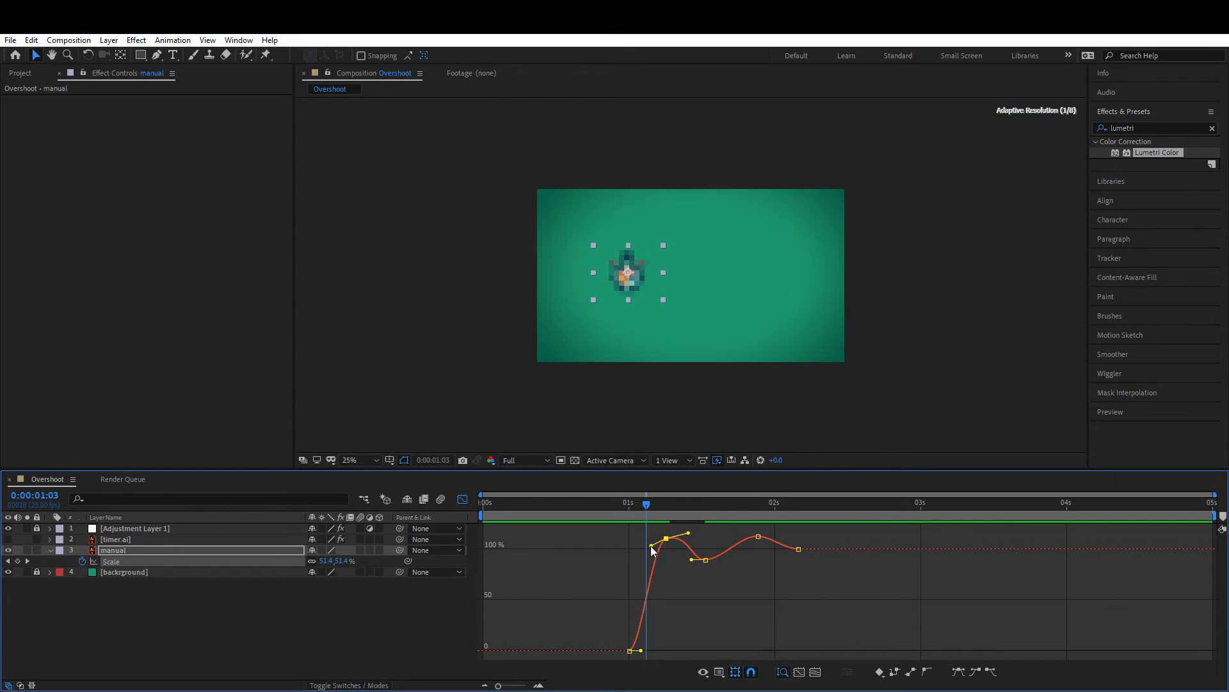
Step: Lengthen the Bezier handles of the second peak and the dip on the Scale curve
{"action": "left_click", "coordinate": [759, 534]}
{"action": "left_click_drag", "start_coordinate": [737, 534], "coordinate": [779, 532]}
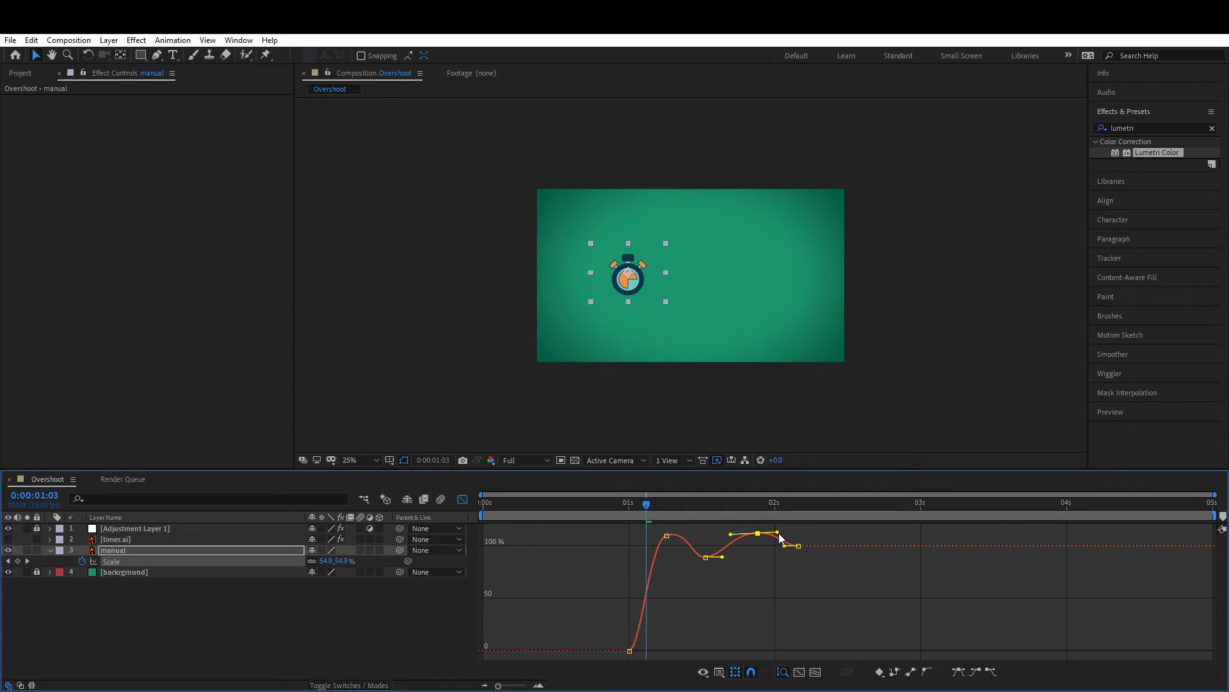
{"action": "left_click", "coordinate": [705, 558]}
{"action": "left_click_drag", "start_coordinate": [723, 560], "coordinate": [687, 559]}
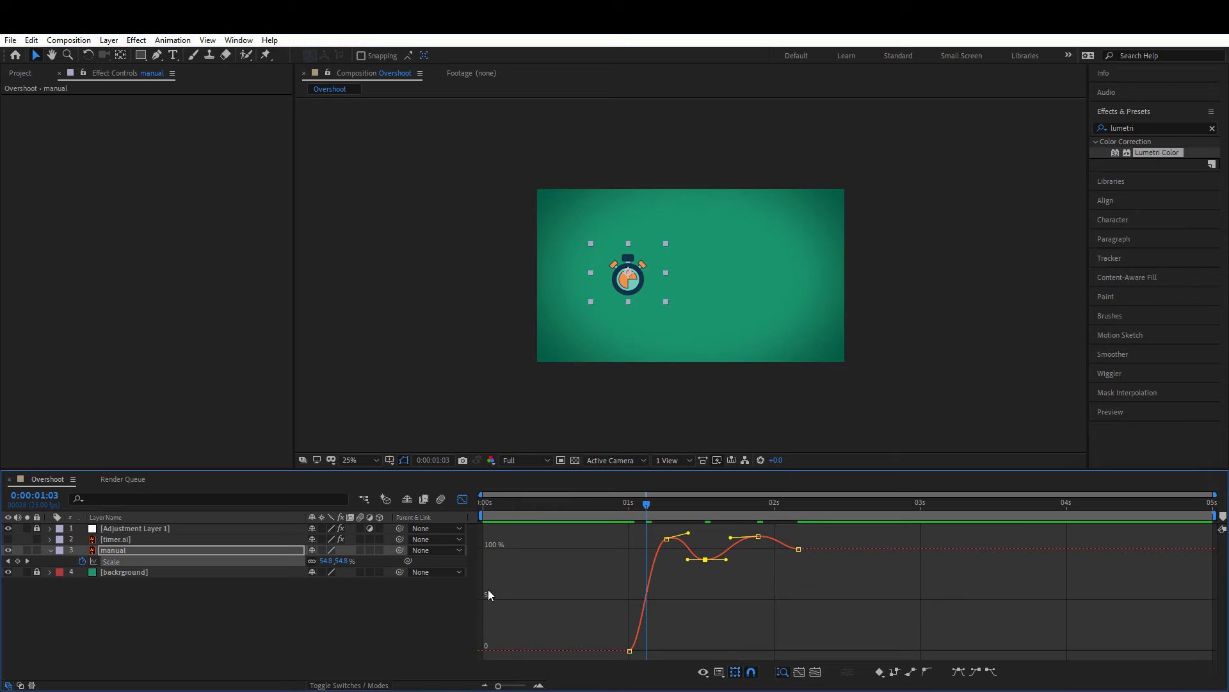
Step: Leave the Graph Editor and preview the refined overshoot animation from the start
{"action": "left_click", "coordinate": [462, 499]}
{"action": "left_click", "coordinate": [485, 505]}
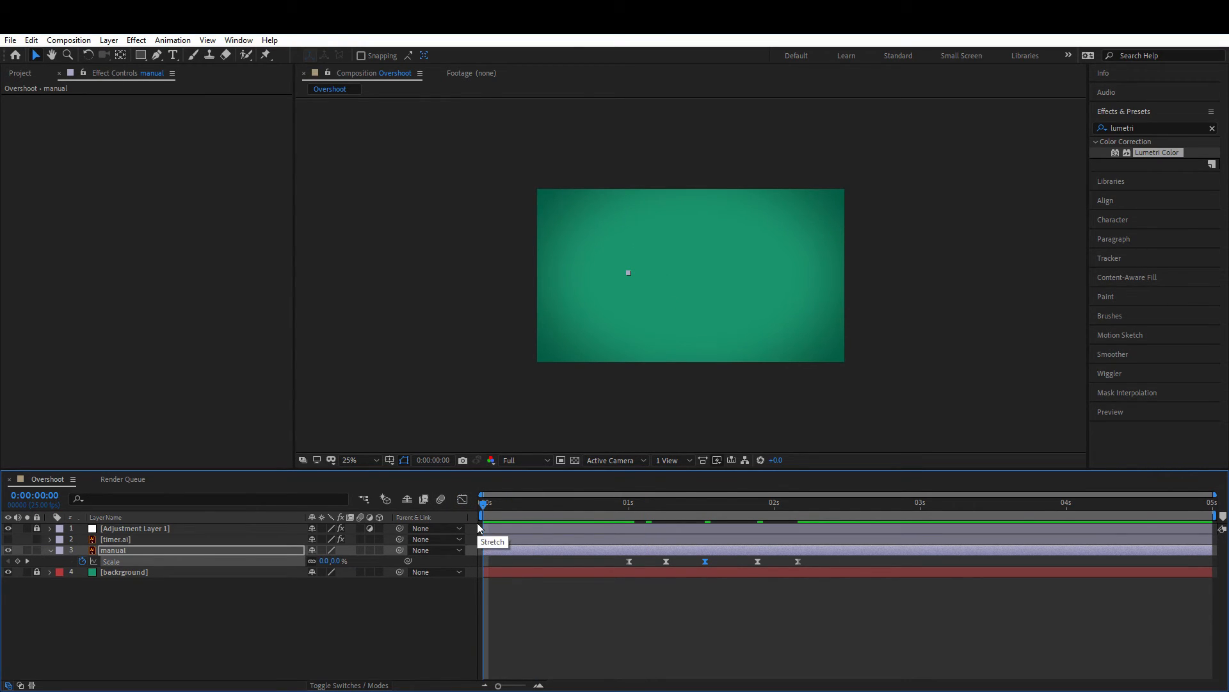
{"action": "key", "text": "space"}
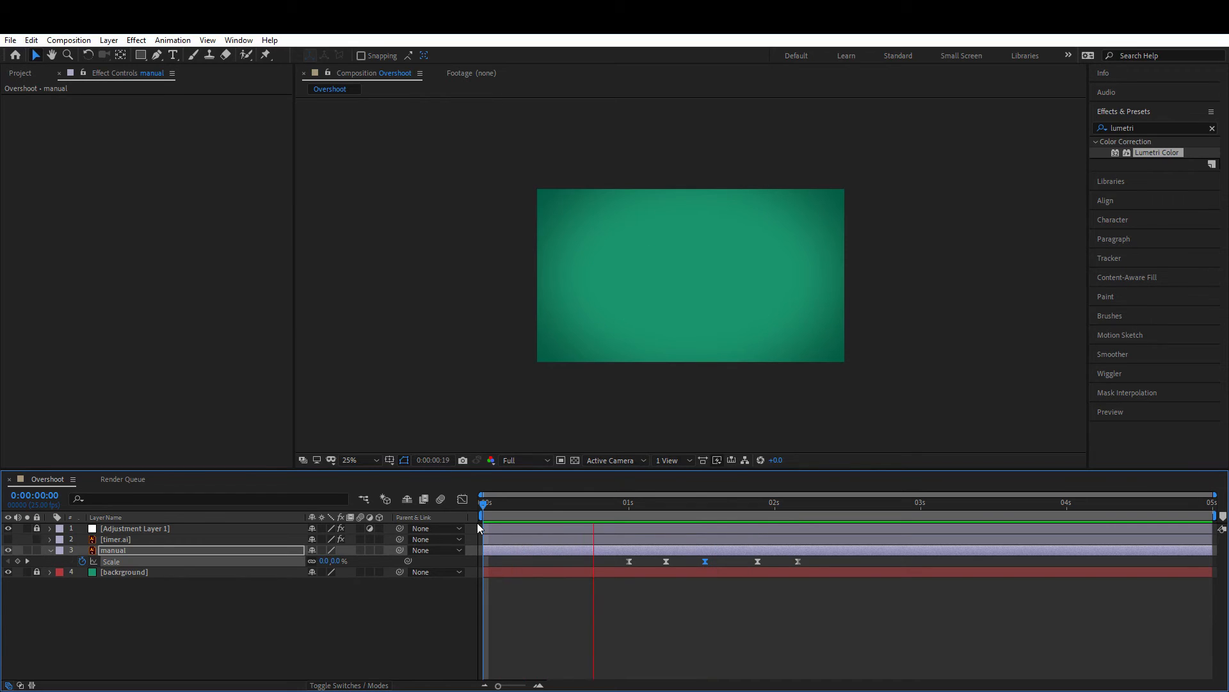
{"action": "left_click", "coordinate": [635, 502]}
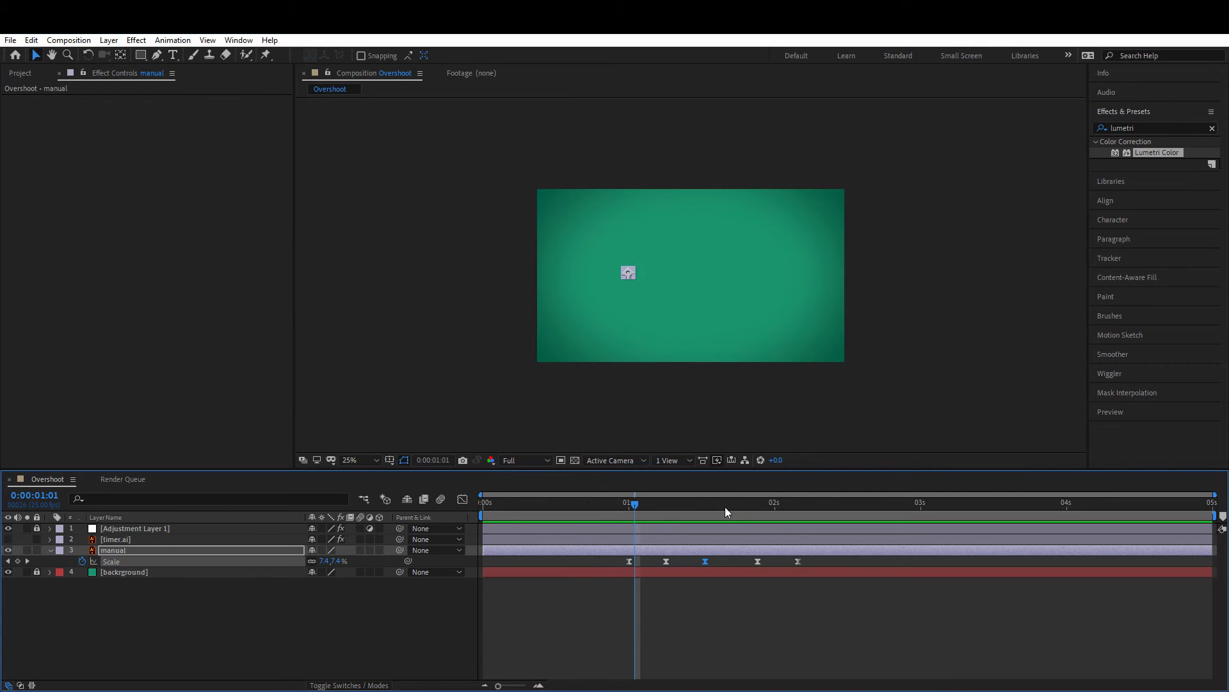
{"action": "left_click_drag", "start_coordinate": [725, 511], "coordinate": [758, 528]}
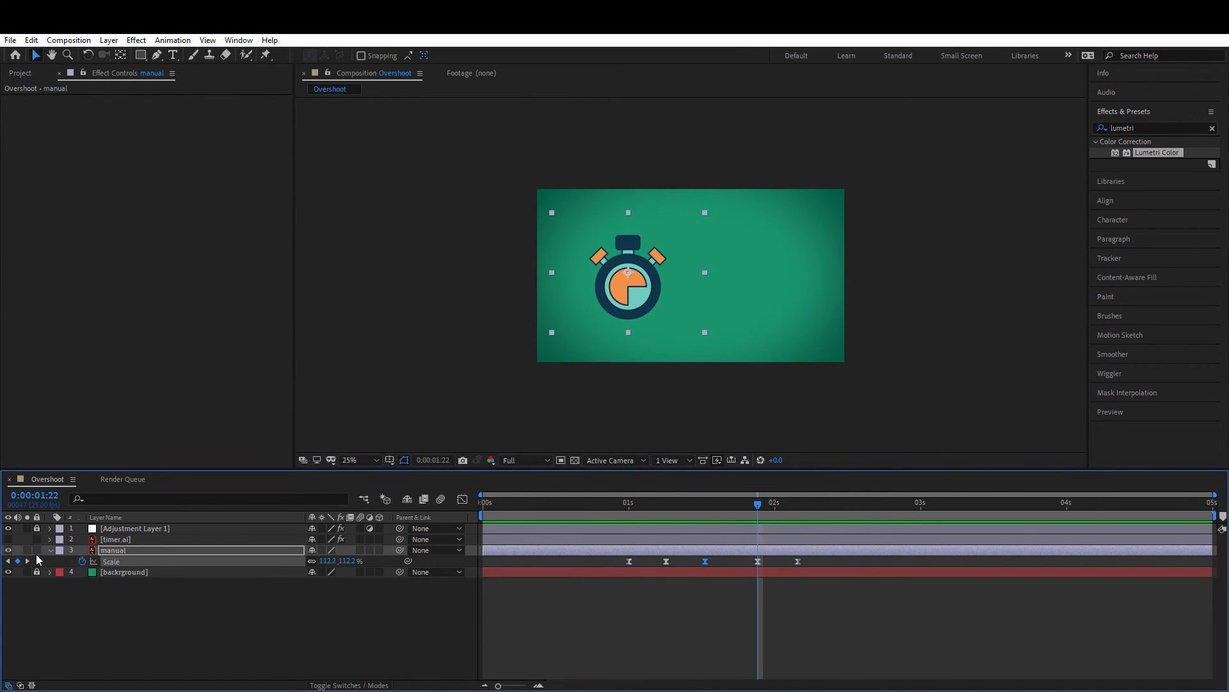
Step: Collapse and lock the manual layer, then select the timer.ai layer and make it visible
{"action": "left_click", "coordinate": [51, 551]}
{"action": "left_click", "coordinate": [51, 551]}
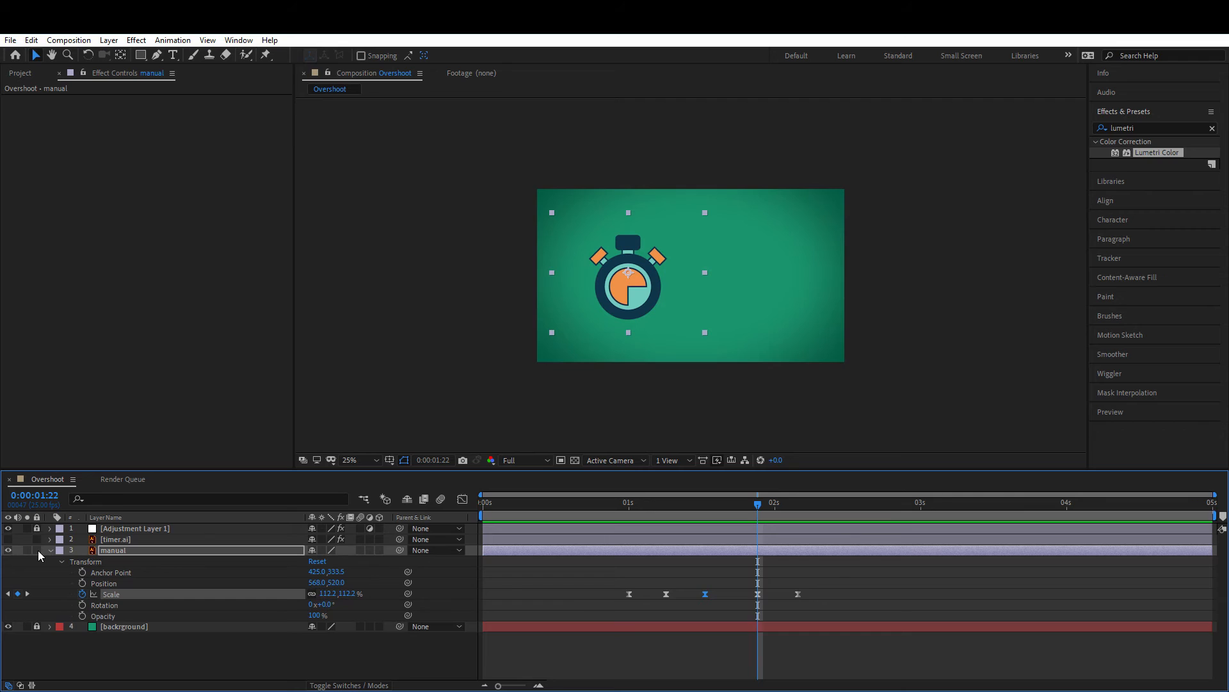
{"action": "left_click", "coordinate": [37, 551]}
{"action": "left_click", "coordinate": [50, 551]}
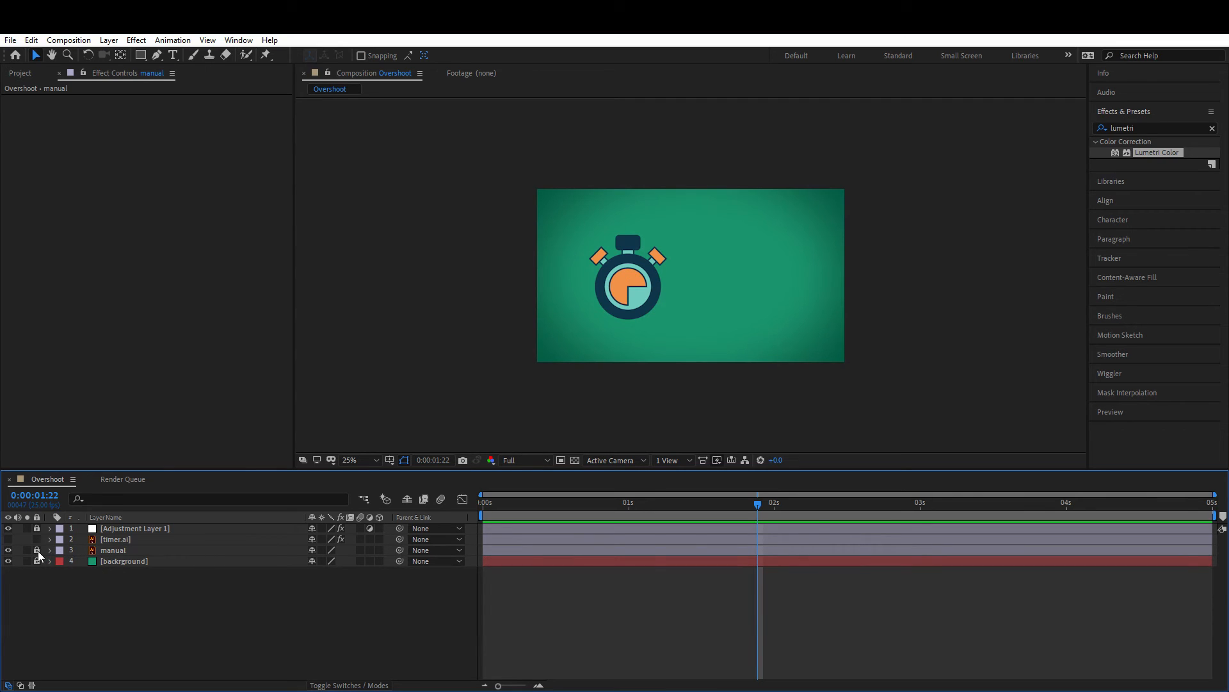
{"action": "left_click", "coordinate": [116, 539]}
{"action": "left_click", "coordinate": [8, 540]}
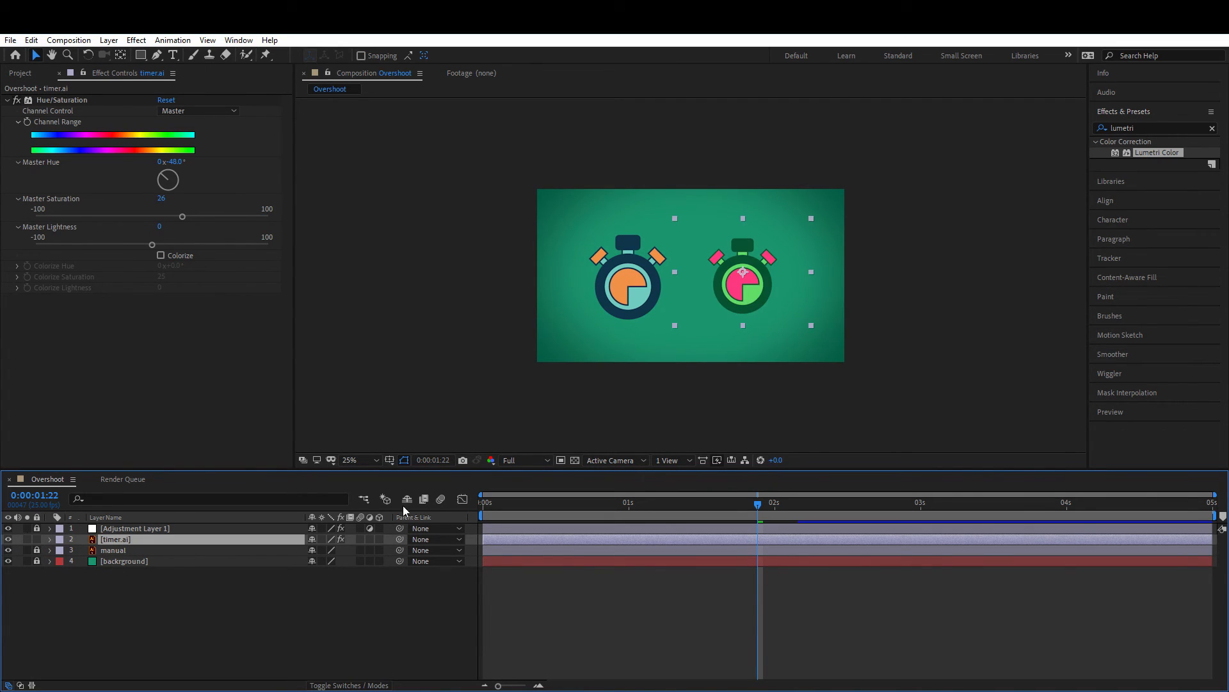
Step: Keyframe the timer.ai layer's Scale at 0% at 1 second and 100% at 2:04, matching the manual timer
{"action": "key", "text": "s"}
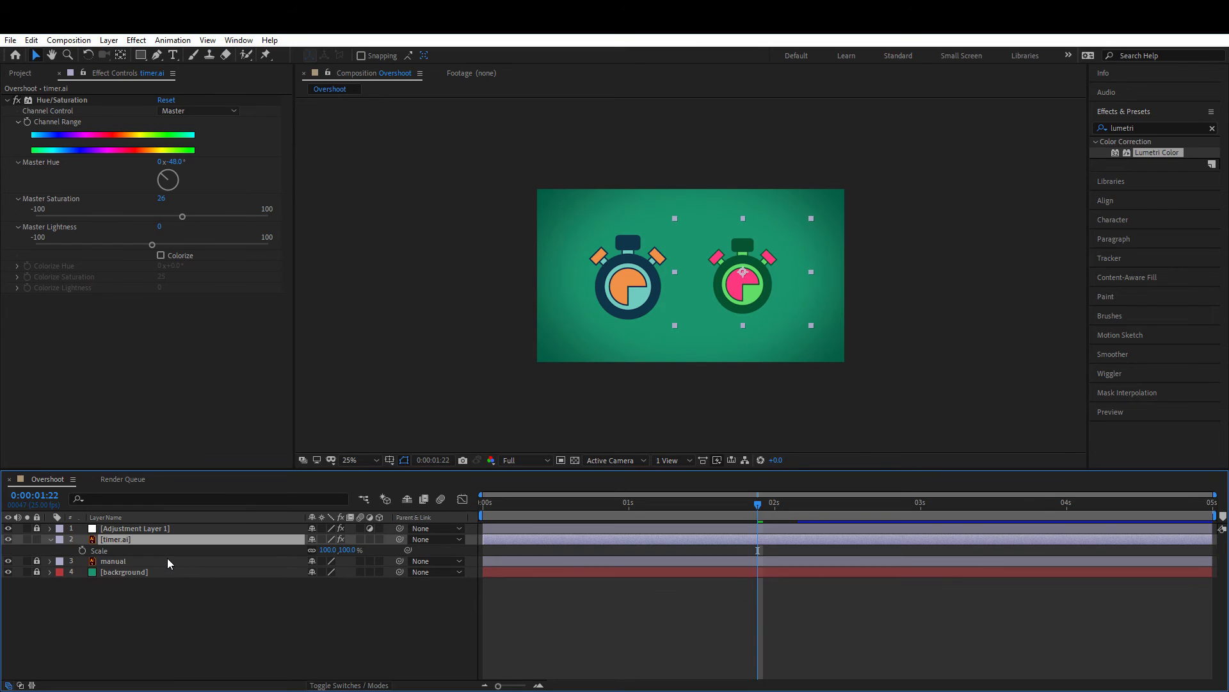
{"action": "left_click", "coordinate": [50, 562]}
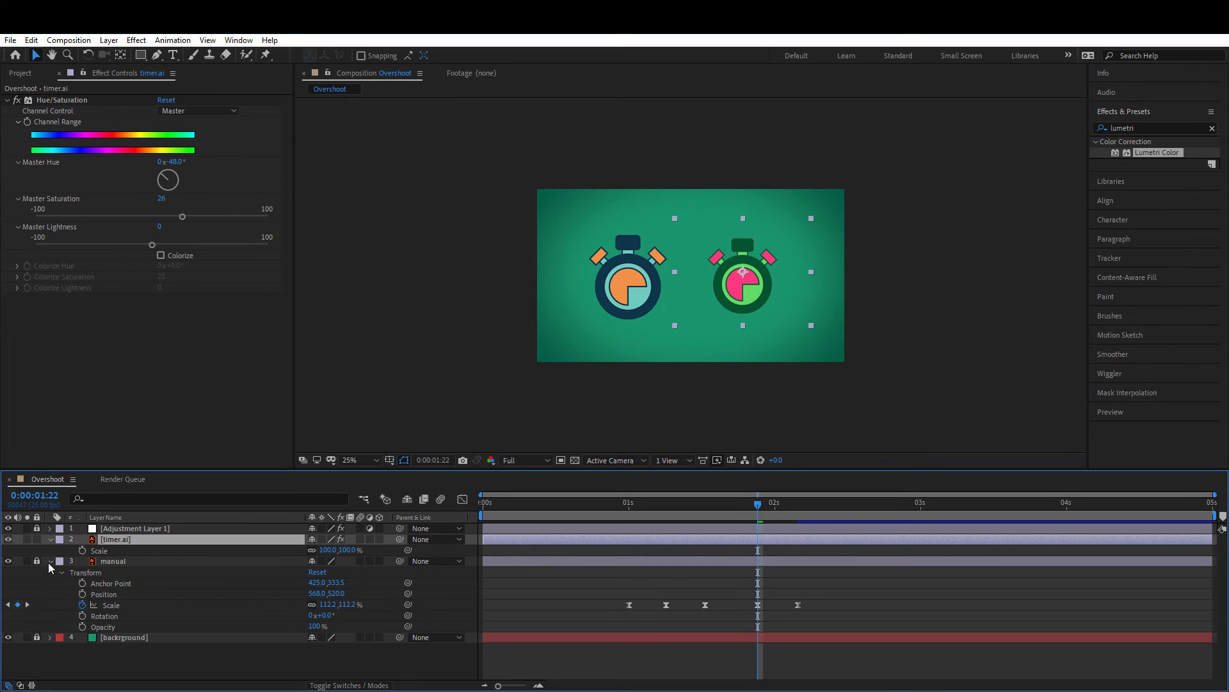
{"action": "left_click", "coordinate": [630, 510]}
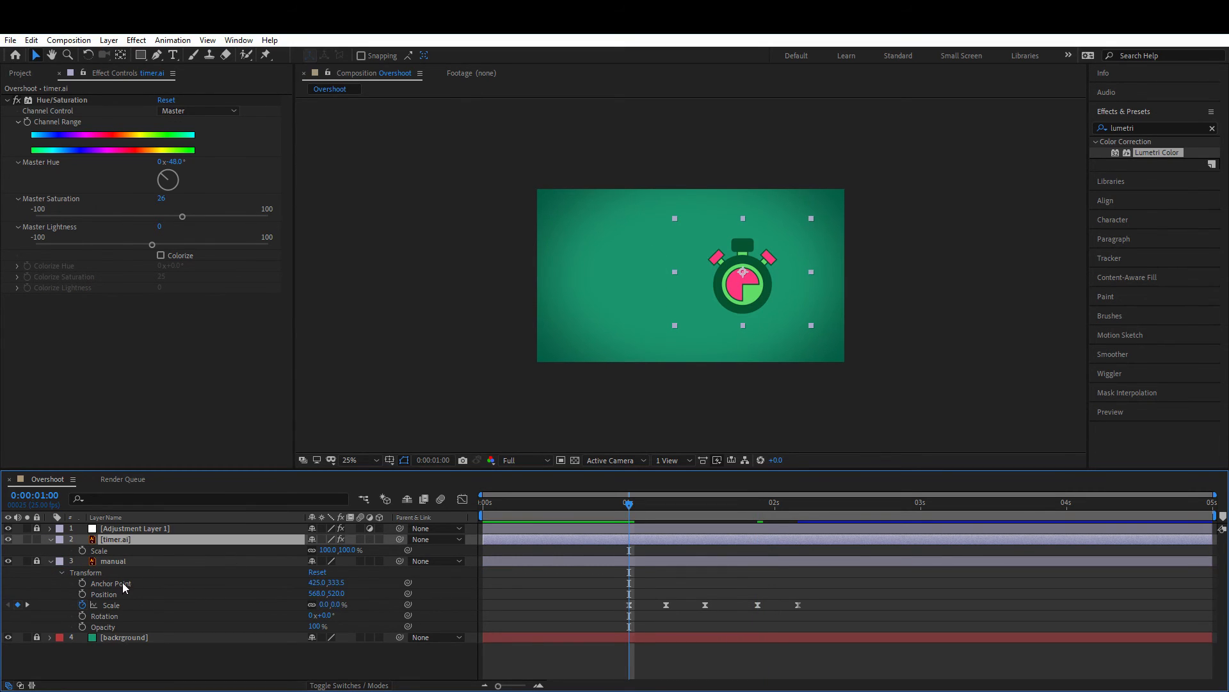
{"action": "left_click", "coordinate": [82, 550]}
{"action": "left_click_drag", "start_coordinate": [780, 511], "coordinate": [799, 509]}
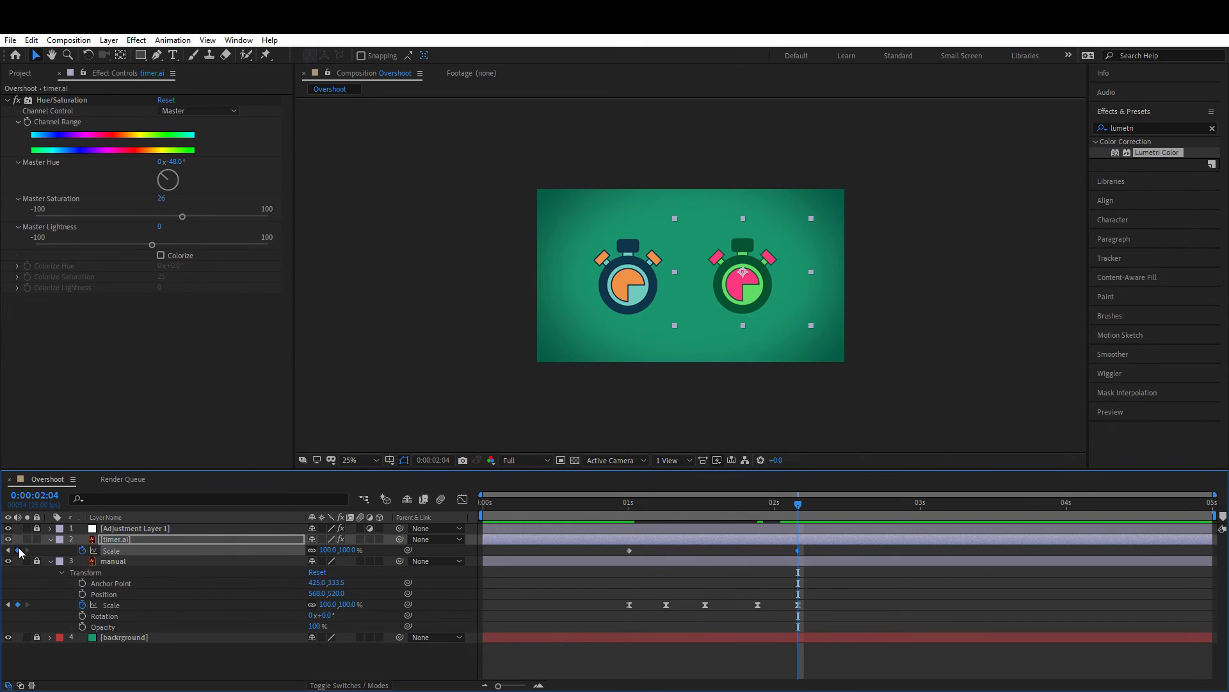
{"action": "left_click_drag", "start_coordinate": [645, 510], "coordinate": [630, 521]}
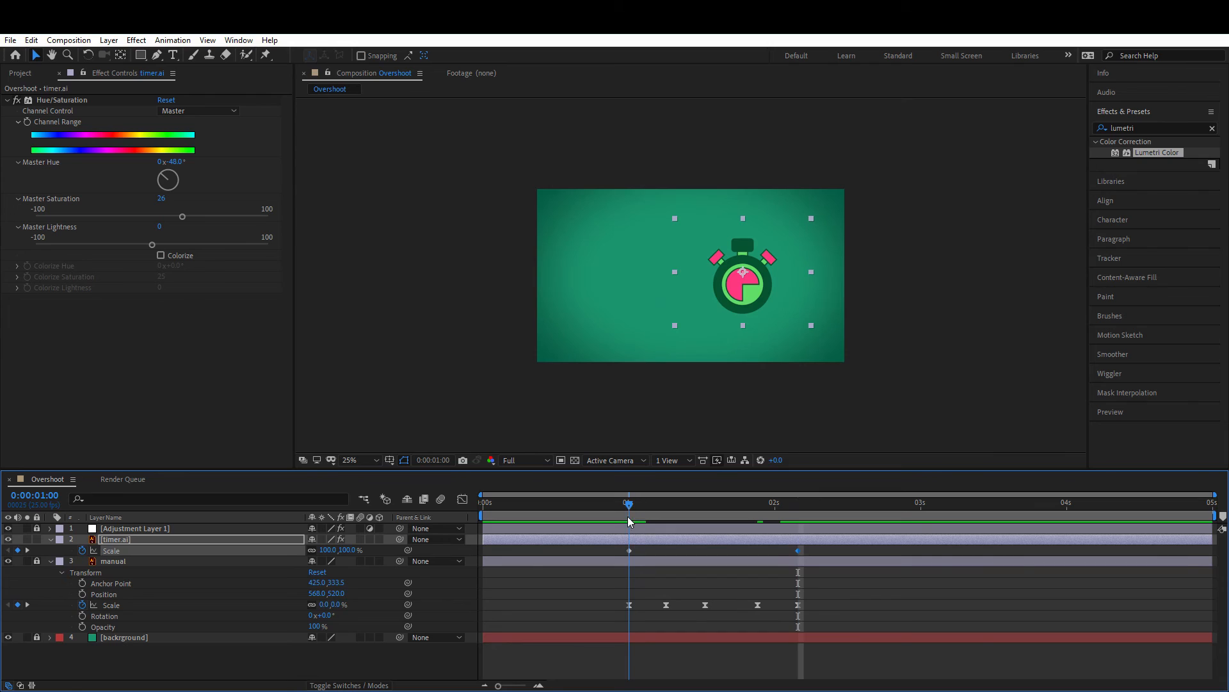
{"action": "left_click", "coordinate": [328, 550]}
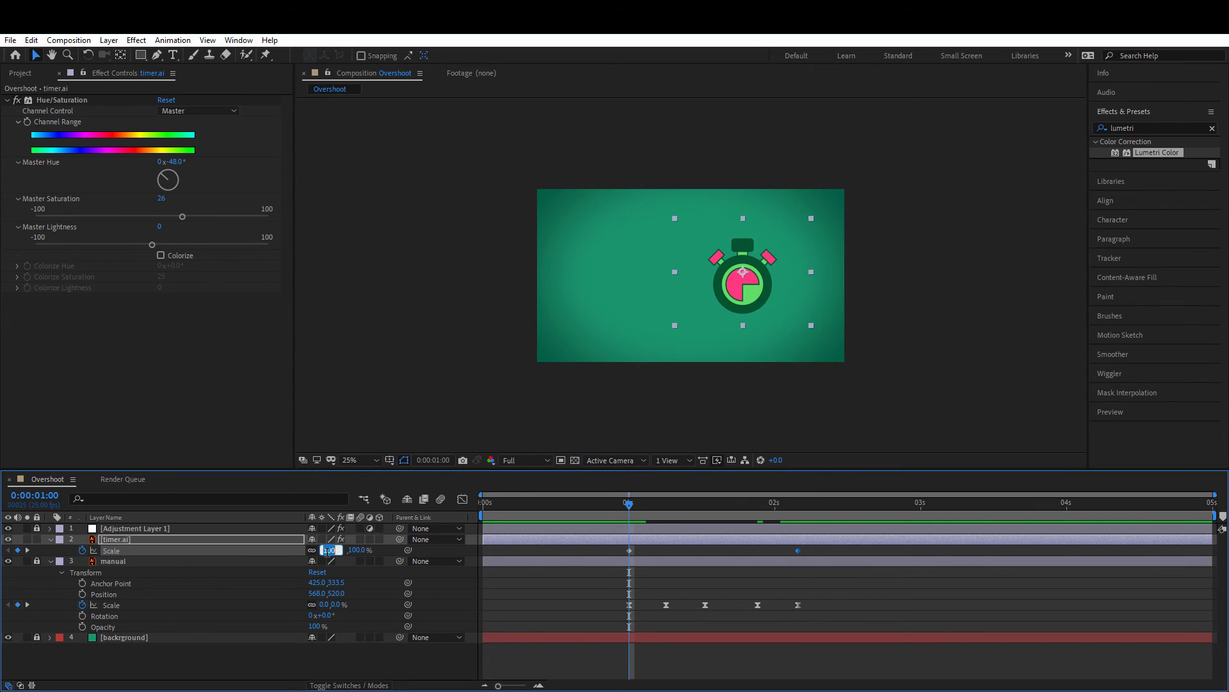
{"action": "key", "text": "Return"}
{"action": "left_click", "coordinate": [798, 506]}
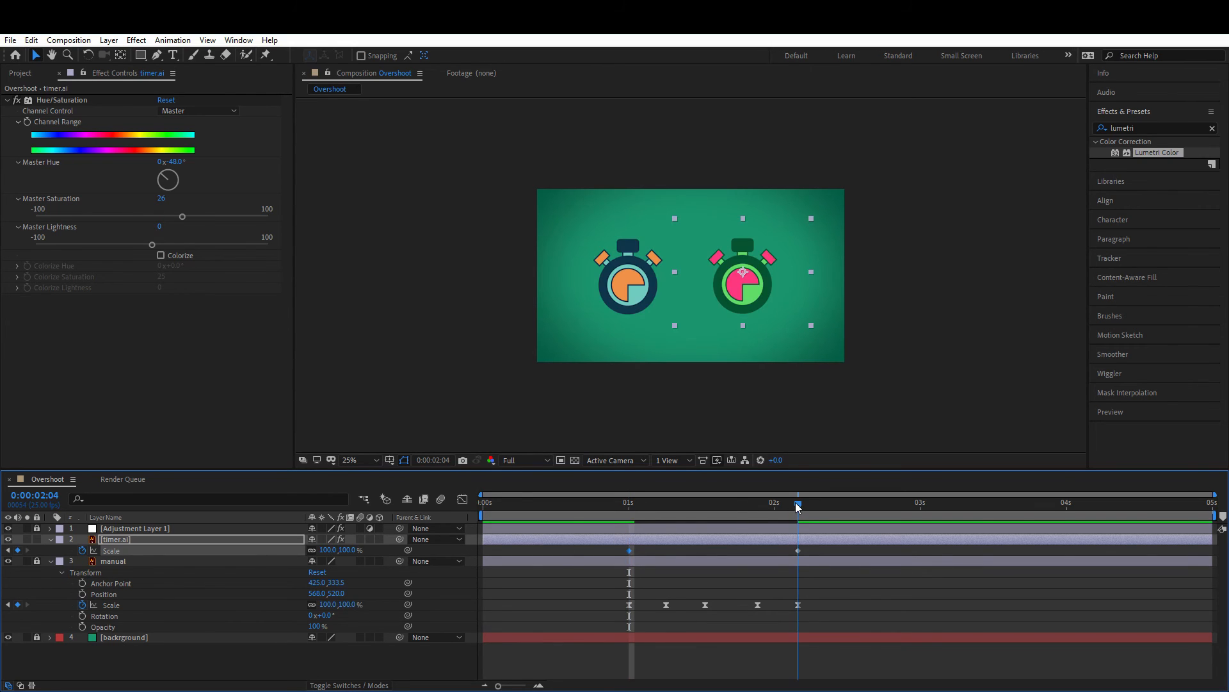
Step: Add an expression to timer.ai's Scale and copy the Inertial Bounce expression from the Notepad file
{"action": "left_click", "coordinate": [50, 561]}
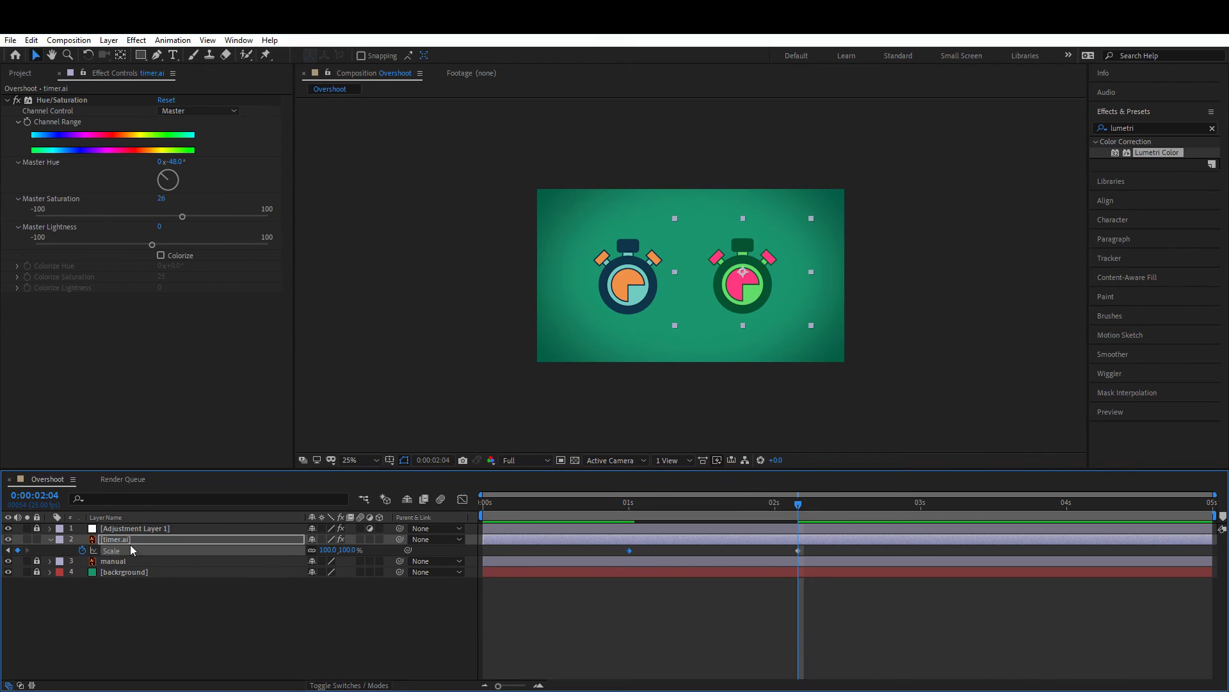
{"action": "left_click", "coordinate": [82, 551], "text": "alt"}
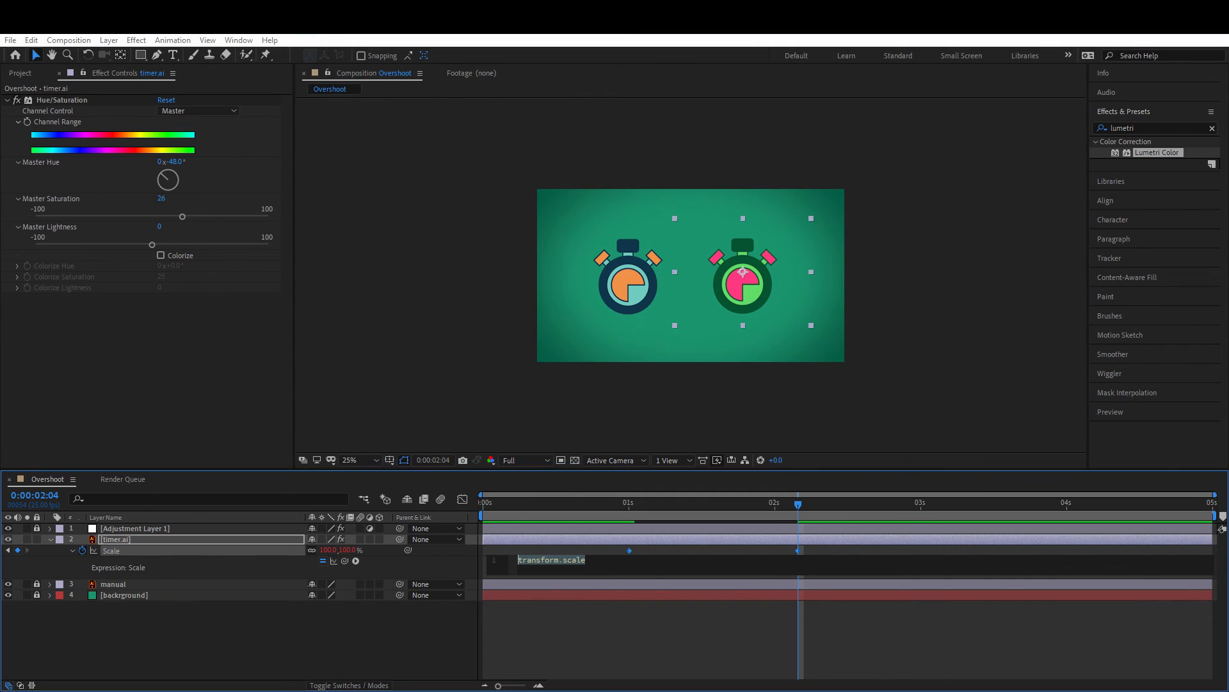
{"action": "key", "text": "alt+Tab"}
{"action": "left_click", "coordinate": [951, 414]}
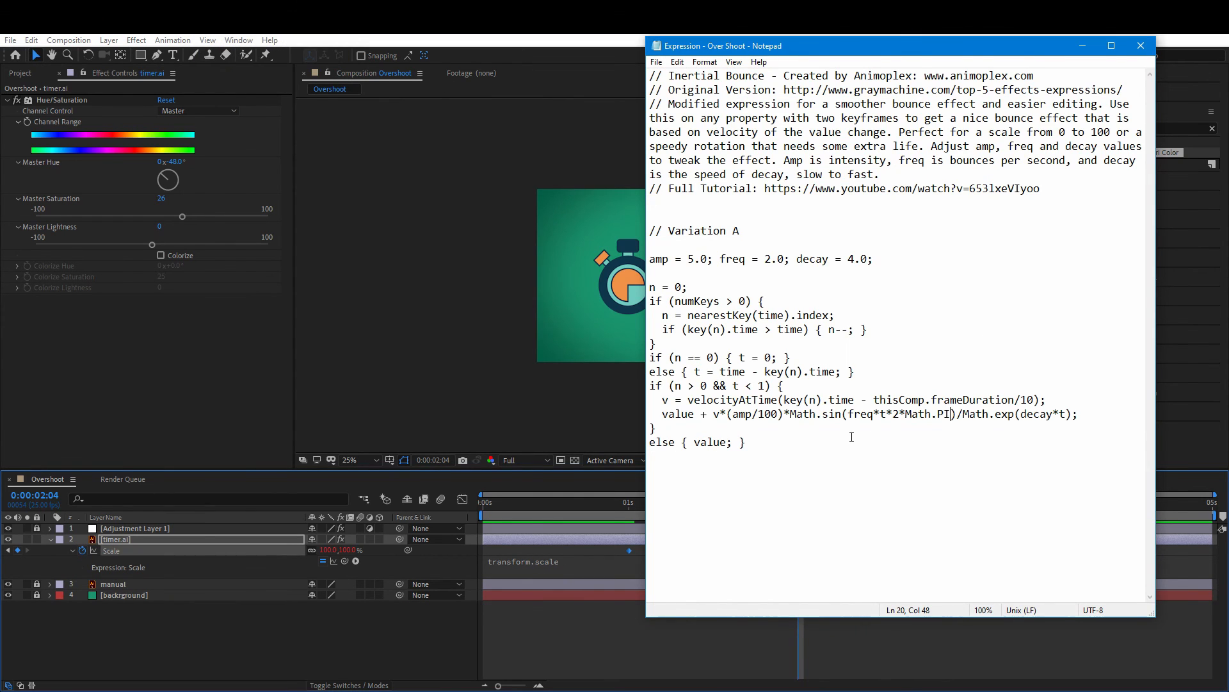
{"action": "key", "text": "ctrl+a"}
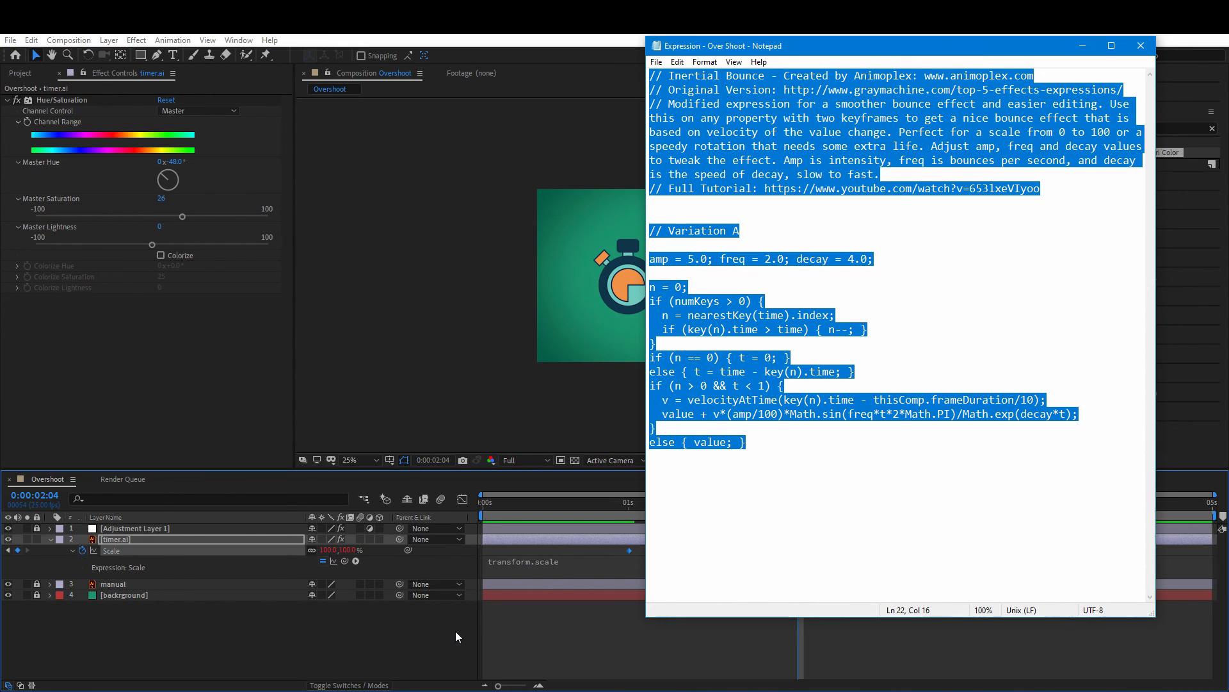
Step: Replace the default transform.scale expression with the pasted Inertial Bounce code
{"action": "left_click", "coordinate": [407, 646]}
{"action": "left_click", "coordinate": [557, 563]}
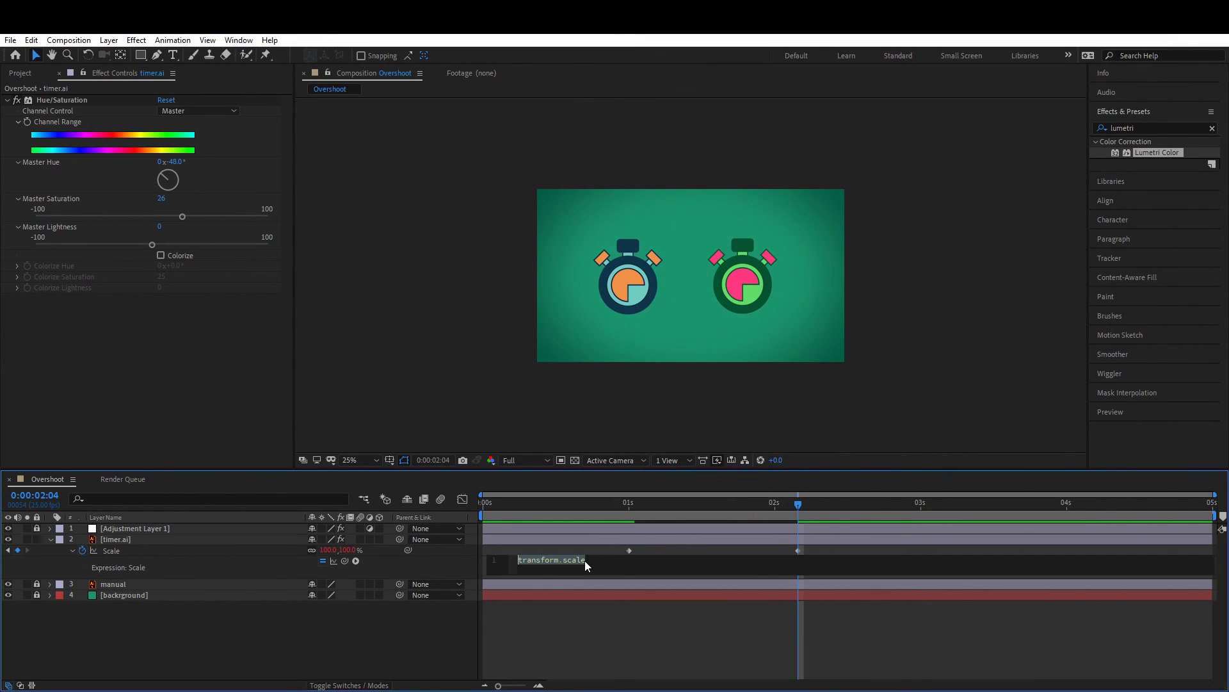
{"action": "key", "text": "BackSpace"}
{"action": "key", "text": "ctrl+v"}
{"action": "left_click", "coordinate": [438, 635]}
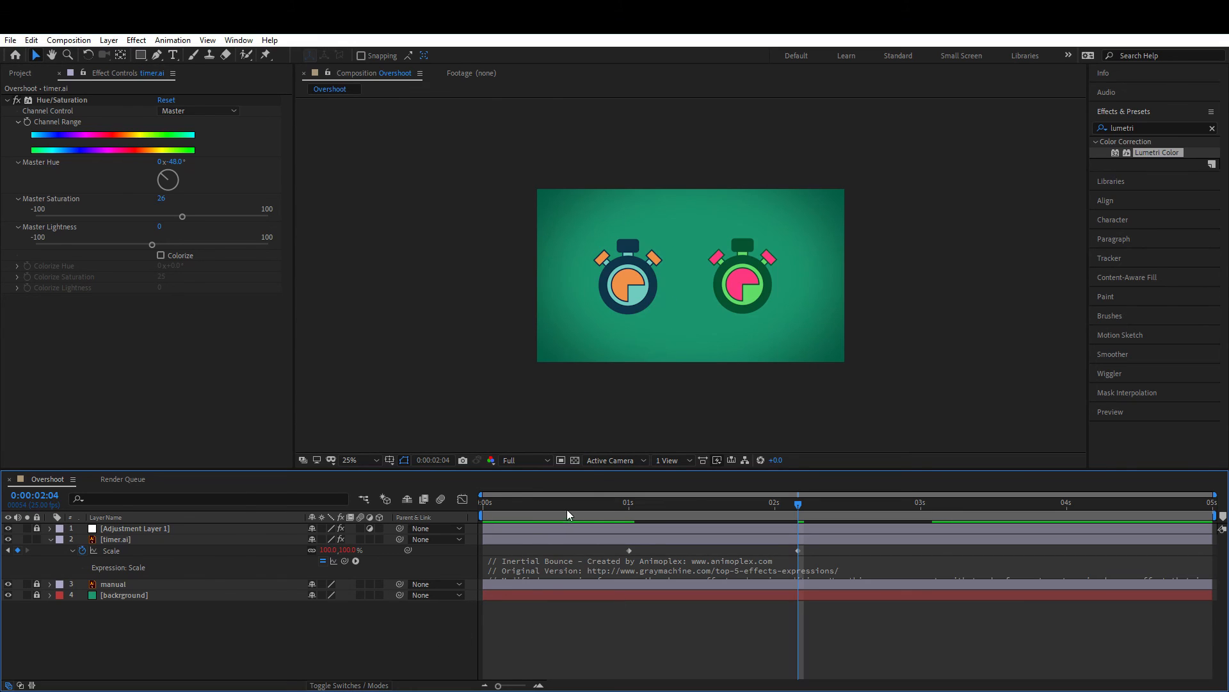
Step: Preview both timer animations from the start
{"action": "left_click_drag", "start_coordinate": [598, 506], "coordinate": [445, 512]}
{"action": "key", "text": "space"}
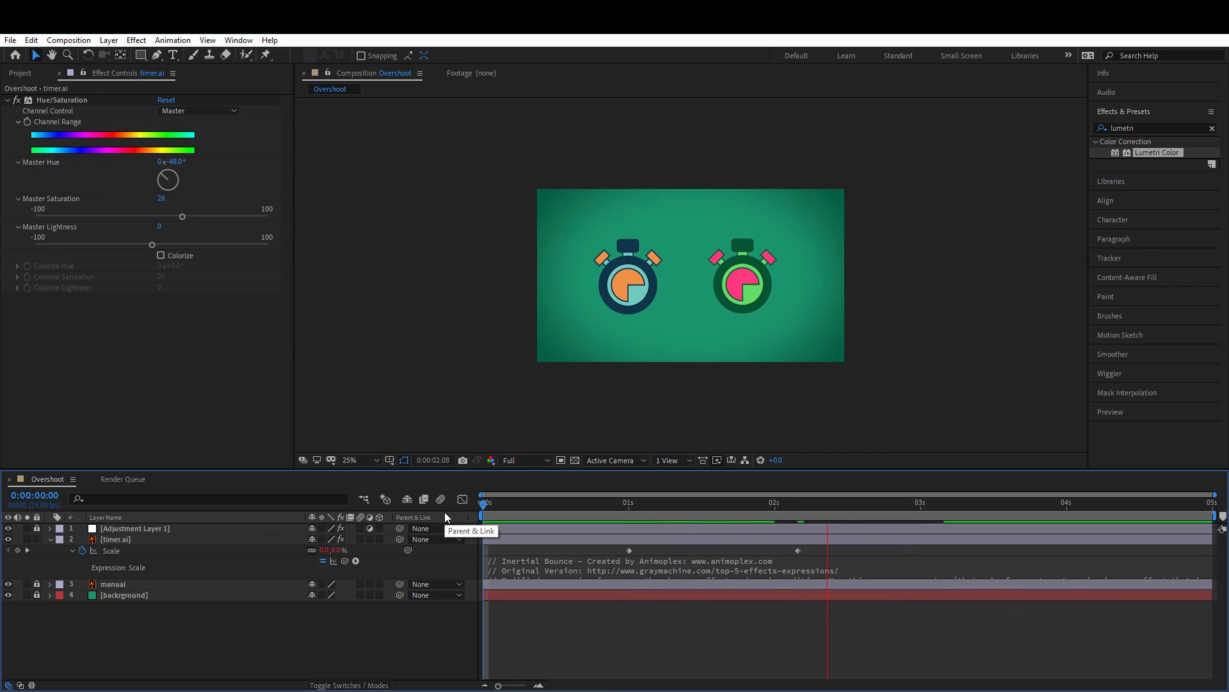